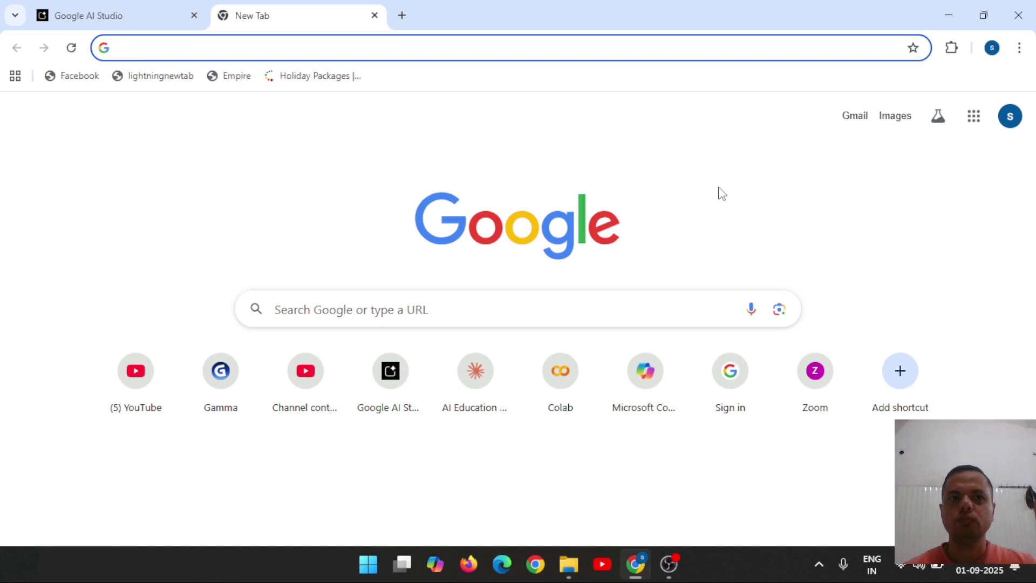
Search Google for 'chat' and open the ChatGPT website from the results.
text(chatgpt)
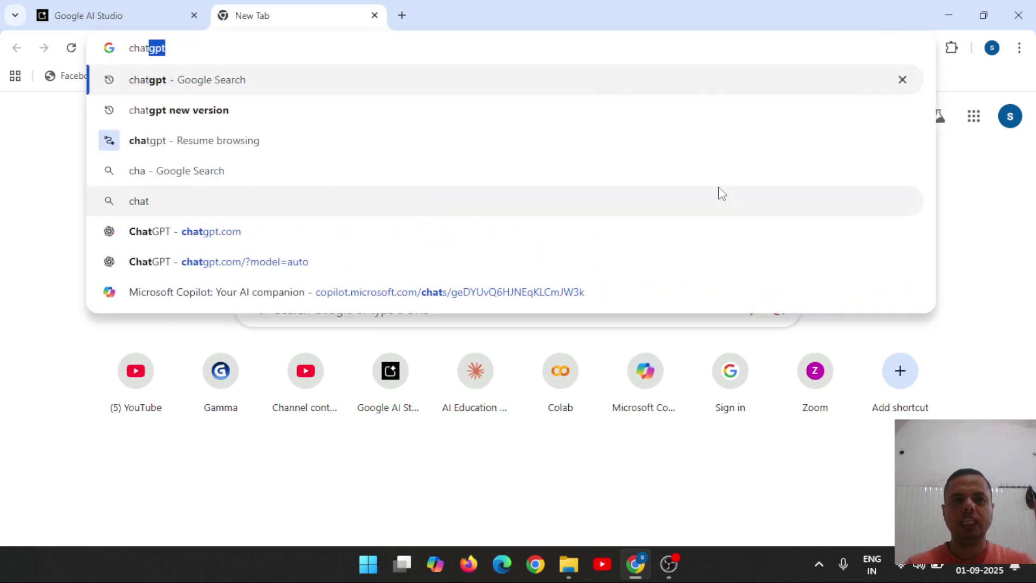
key(Return)
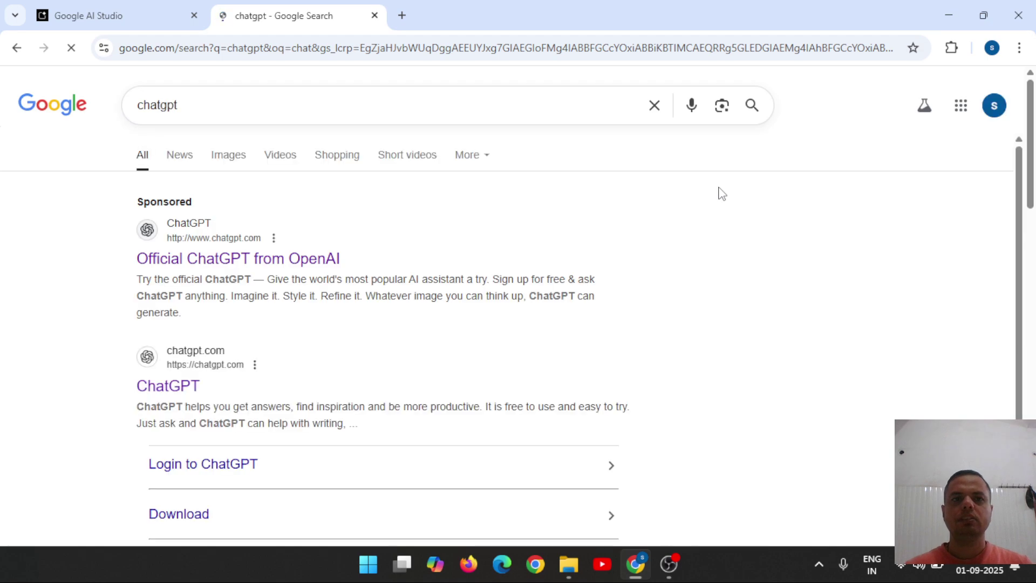
click(166, 399)
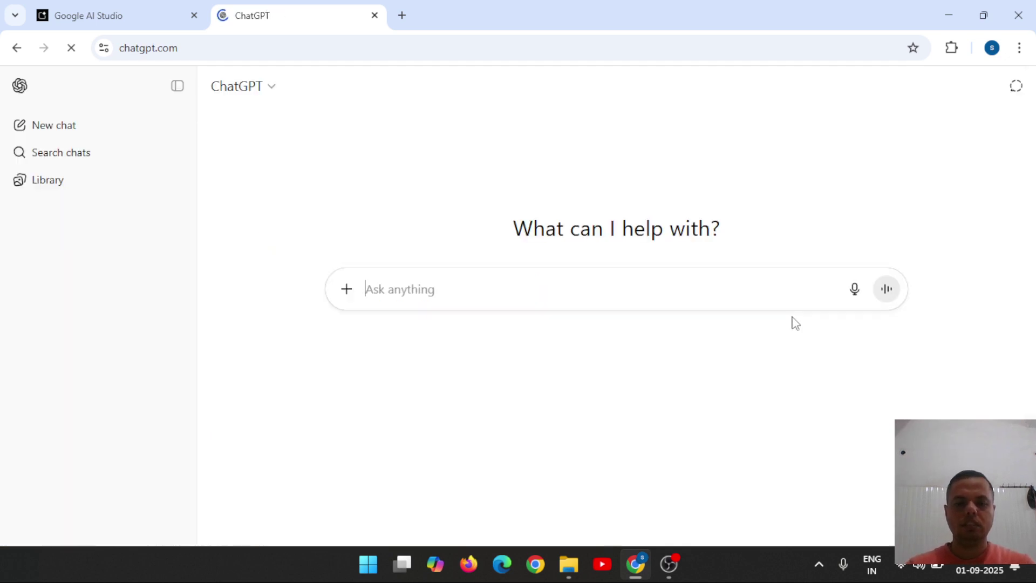
Ask ChatGPT 'what is google studio' and highlight 'Studio' in the AI Studio heading of the reply.
text(what is )
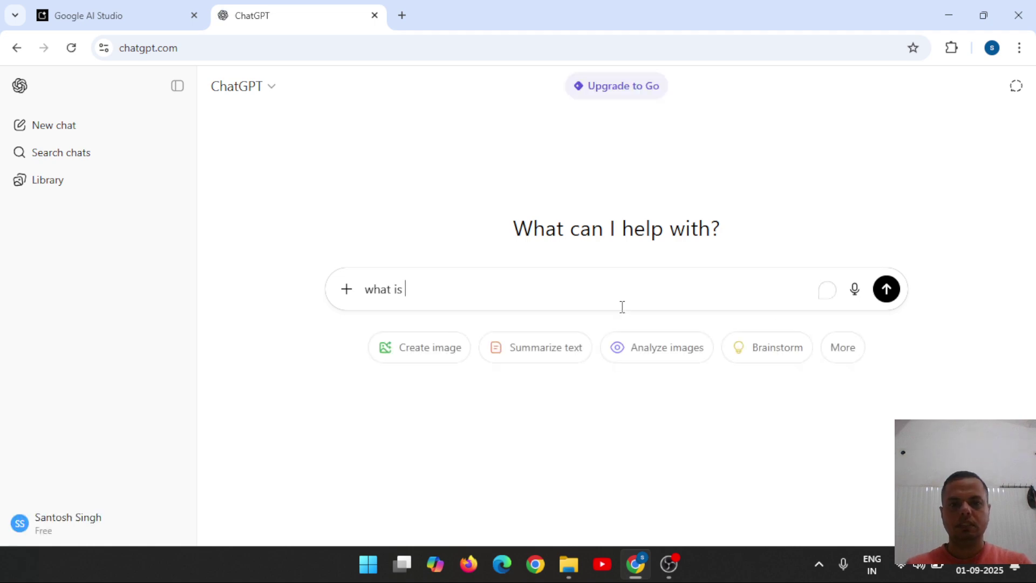
text(go)
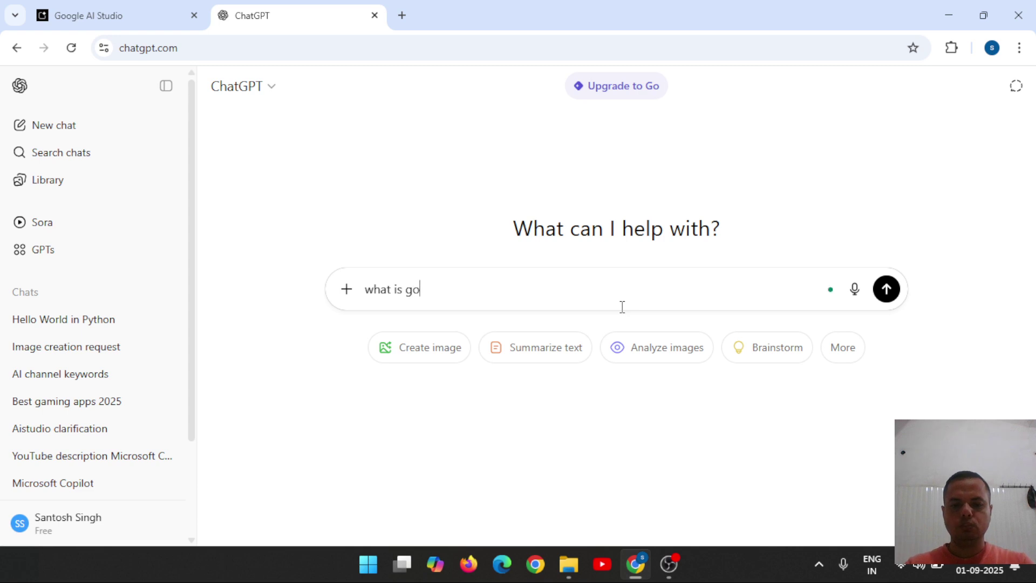
text(ogle studio)
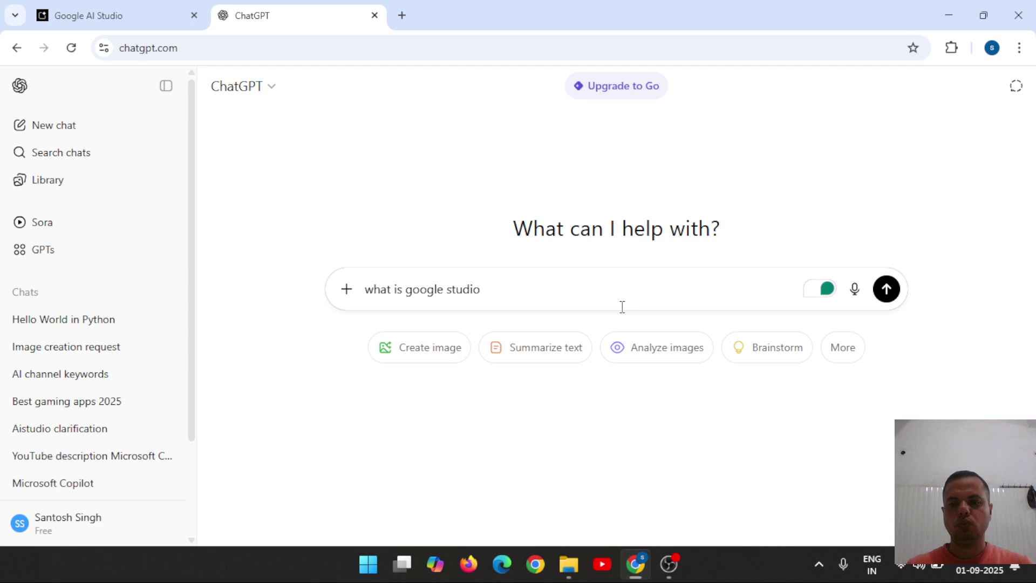
key(Return)
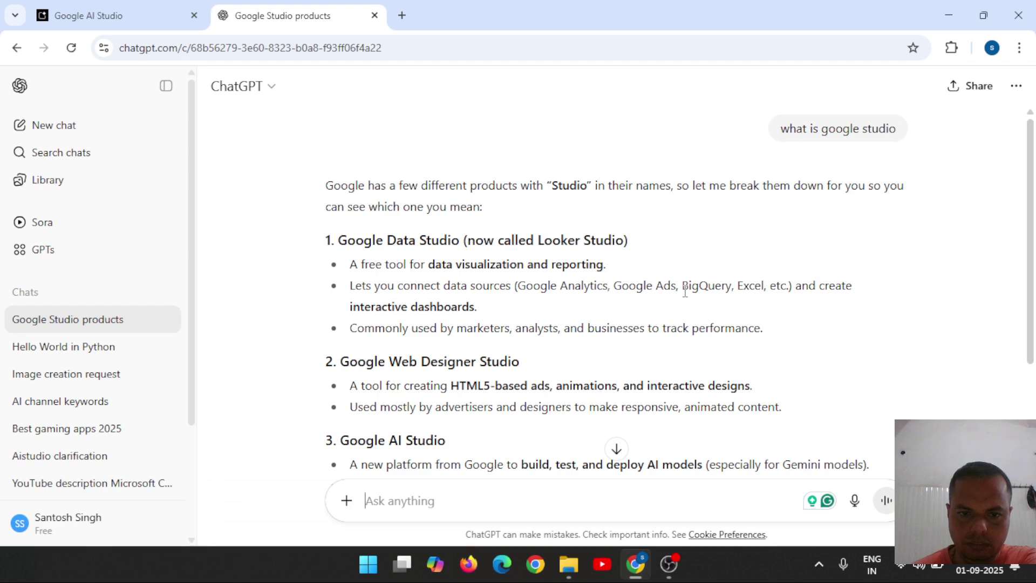
double_click(413, 441)
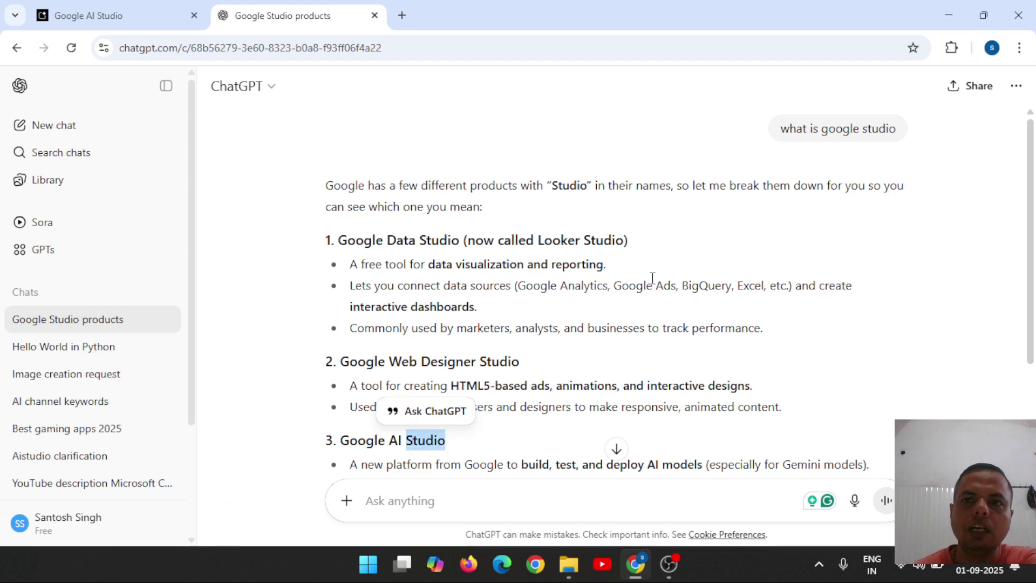
Type the follow-up question 'what is google ai studio' in the message box without sending it.
click(514, 497)
text(what is)
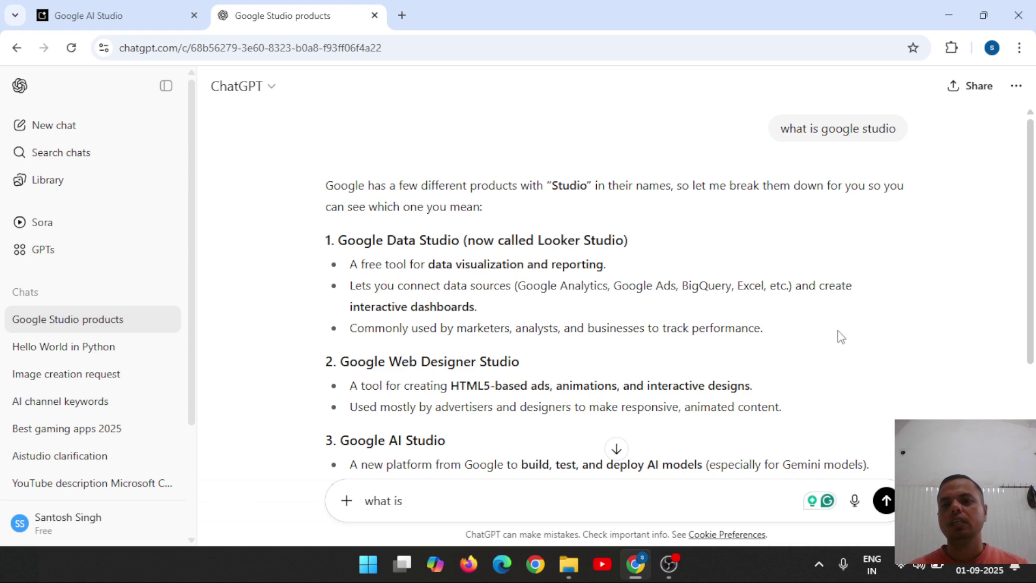
scroll(1033, 264, down, 3)
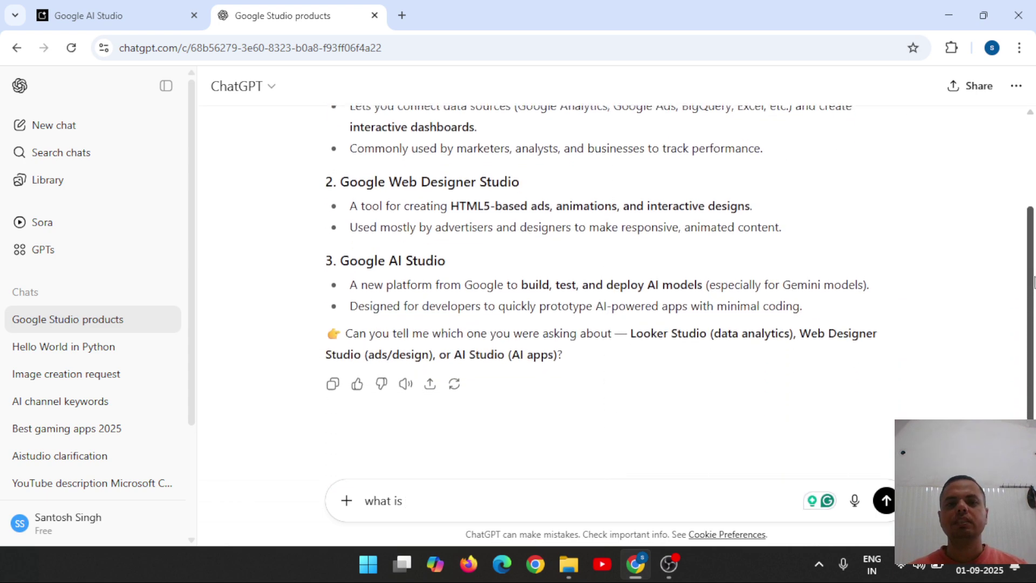
scroll(1032, 215, up, 4)
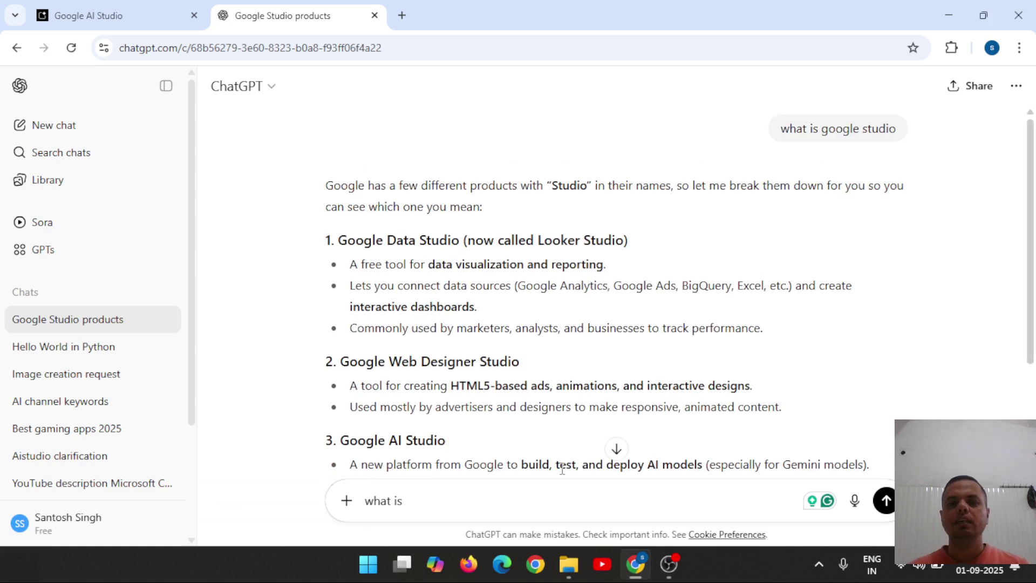
text(google ai studio)
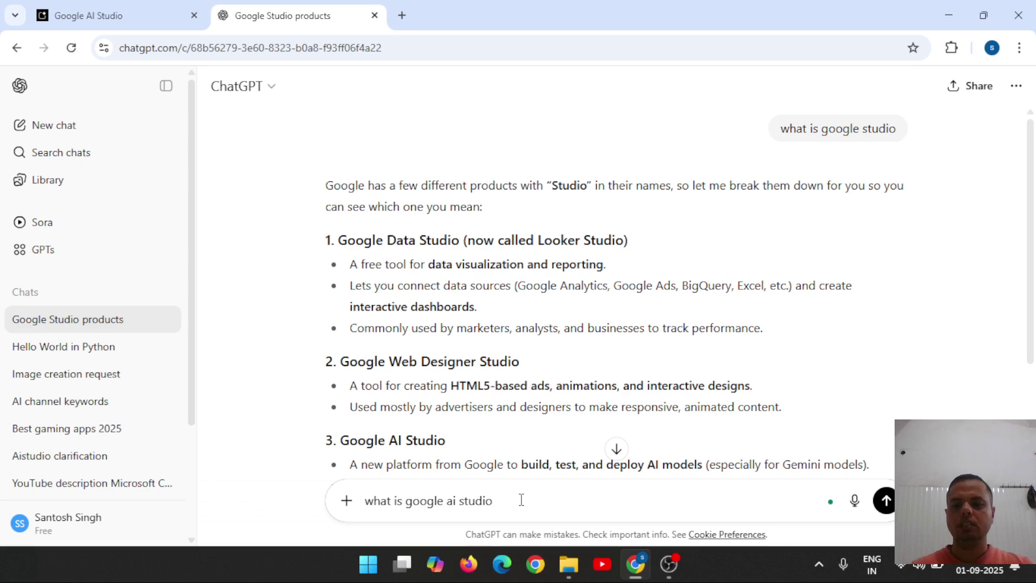
Send 'what is google ai studio' and highlight 'based' and 'Prompt' while reading the answer.
key(Return)
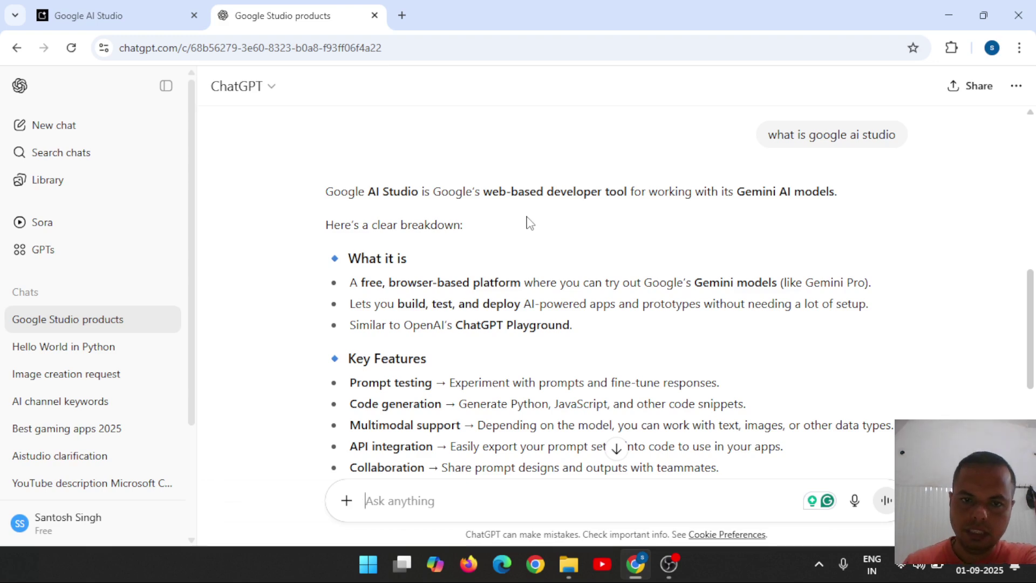
double_click(448, 283)
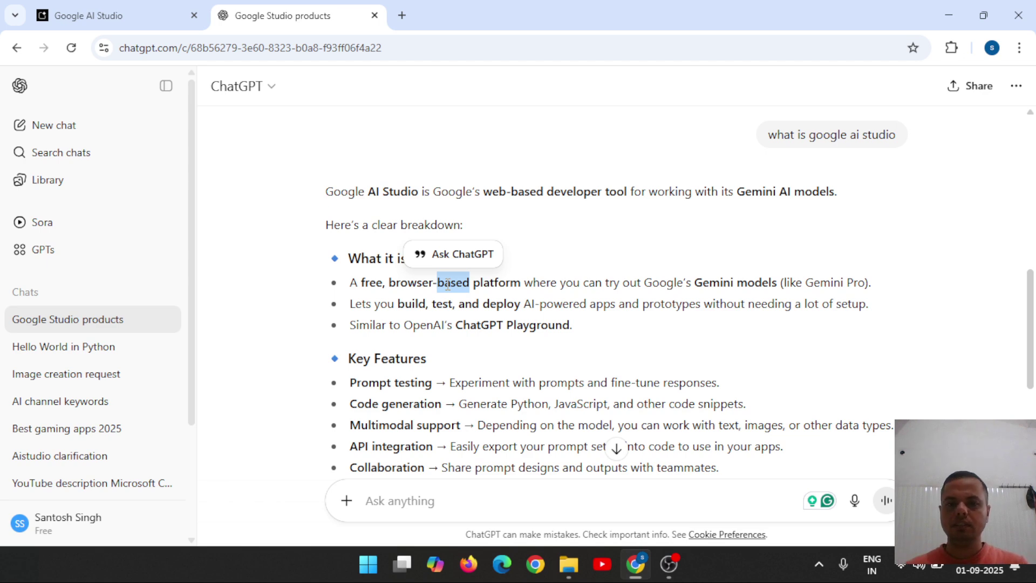
click(377, 387)
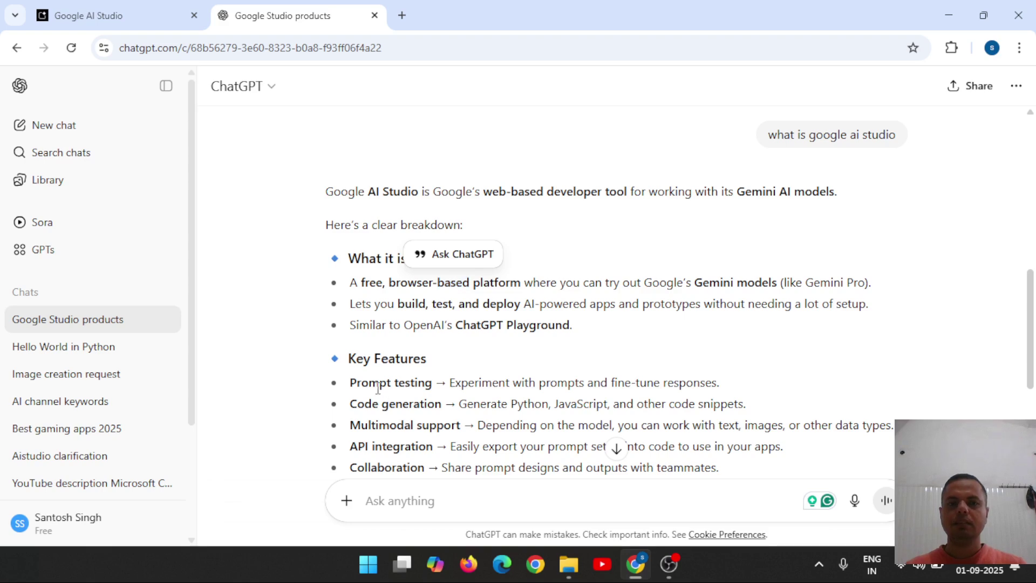
double_click(378, 387)
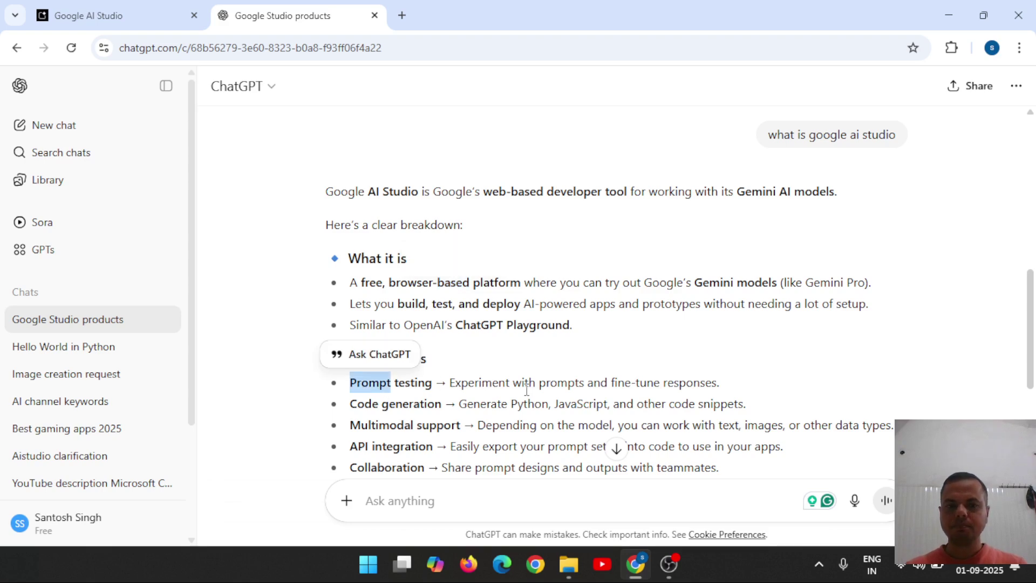
scroll(527, 388, down, 3)
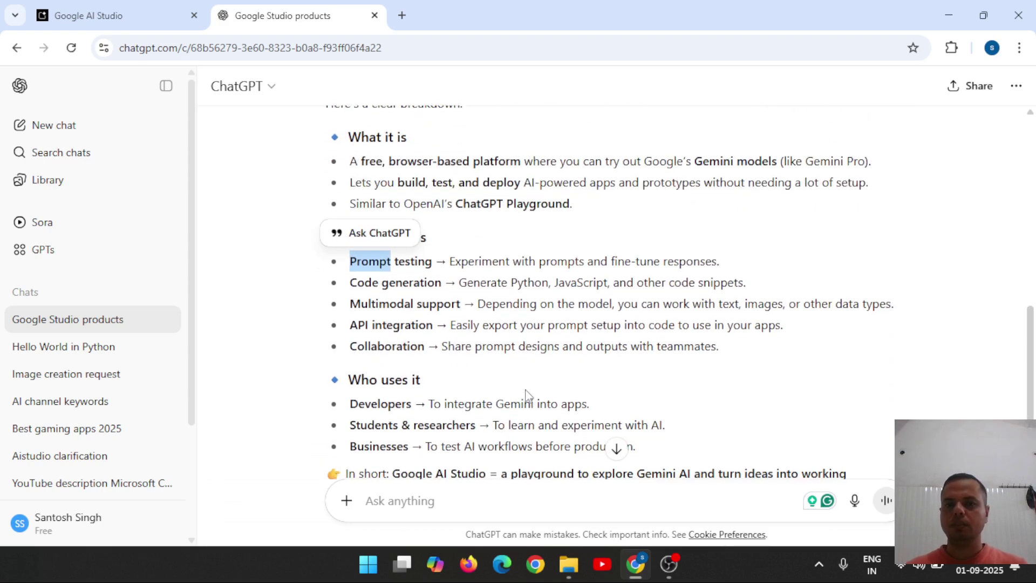
click(413, 284)
double_click(413, 284)
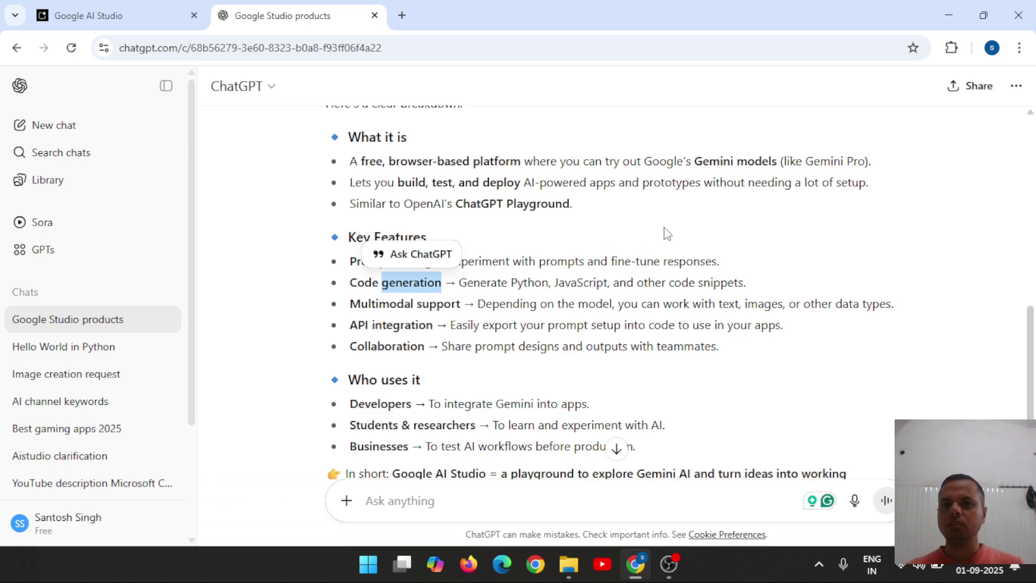
double_click(720, 162)
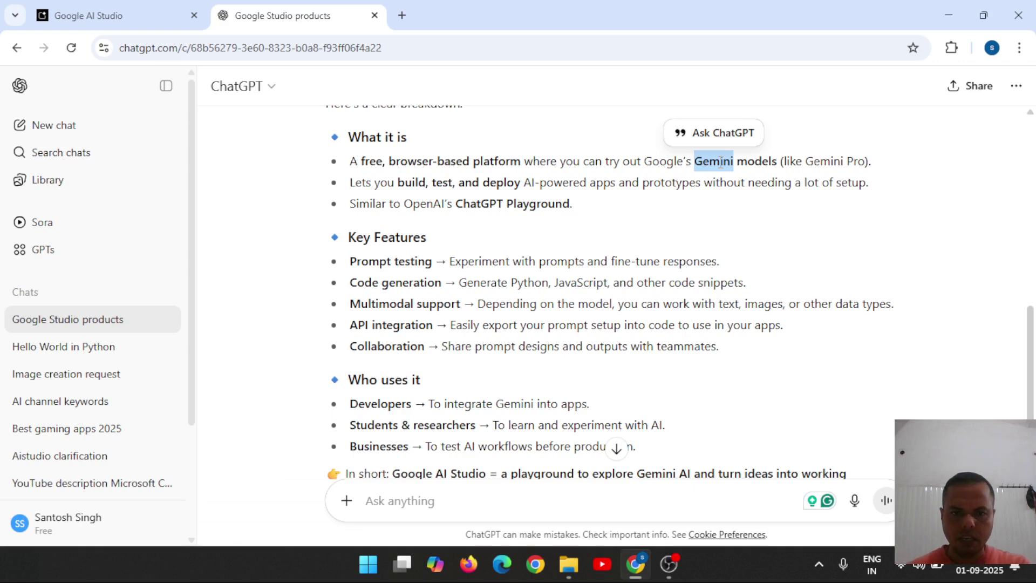
scroll(720, 162, down, 3)
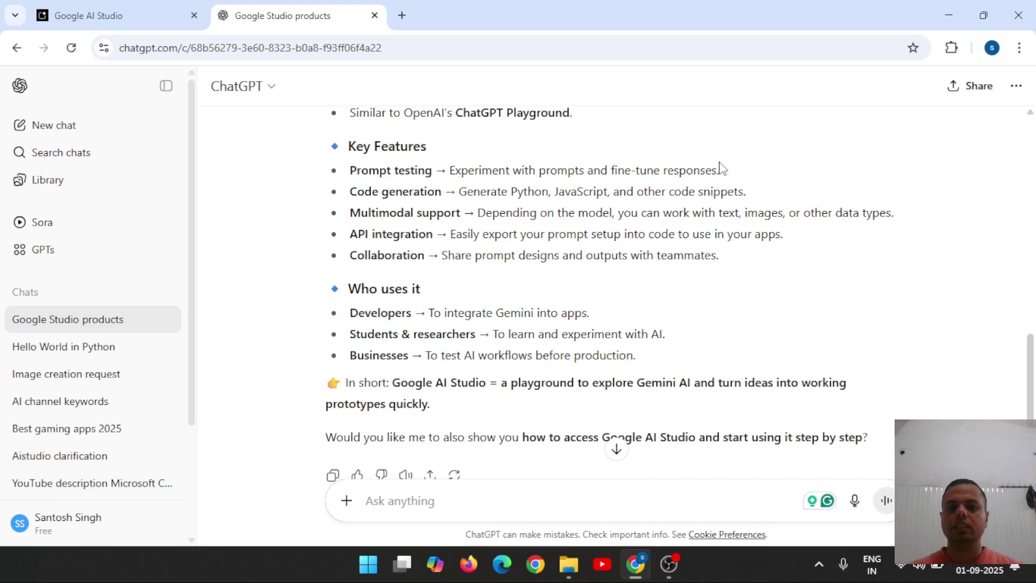
scroll(722, 168, down, 2)
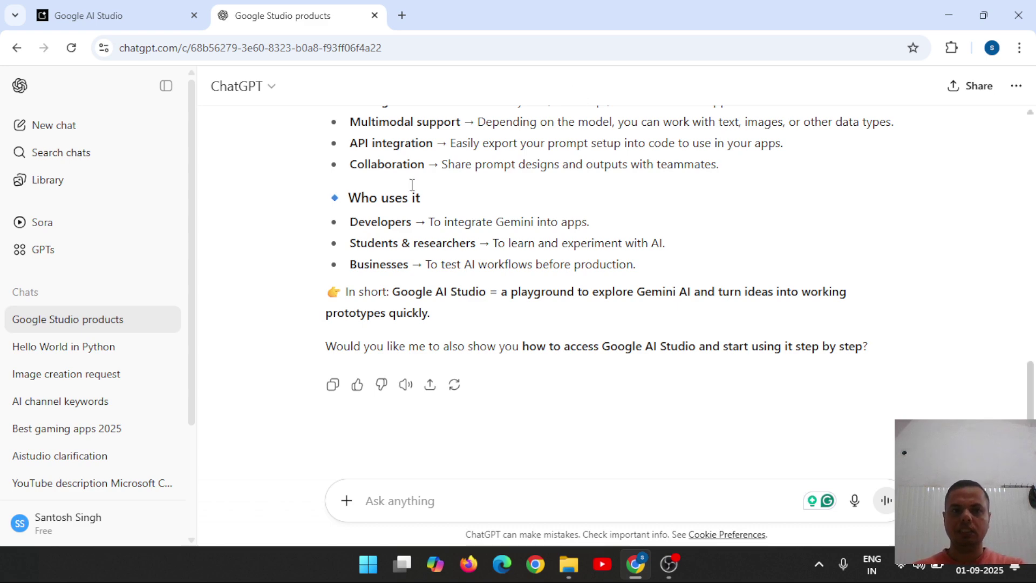
Load the AI Studio home page by removing the prompts/new_chat path, and close Run settings.
click(147, 26)
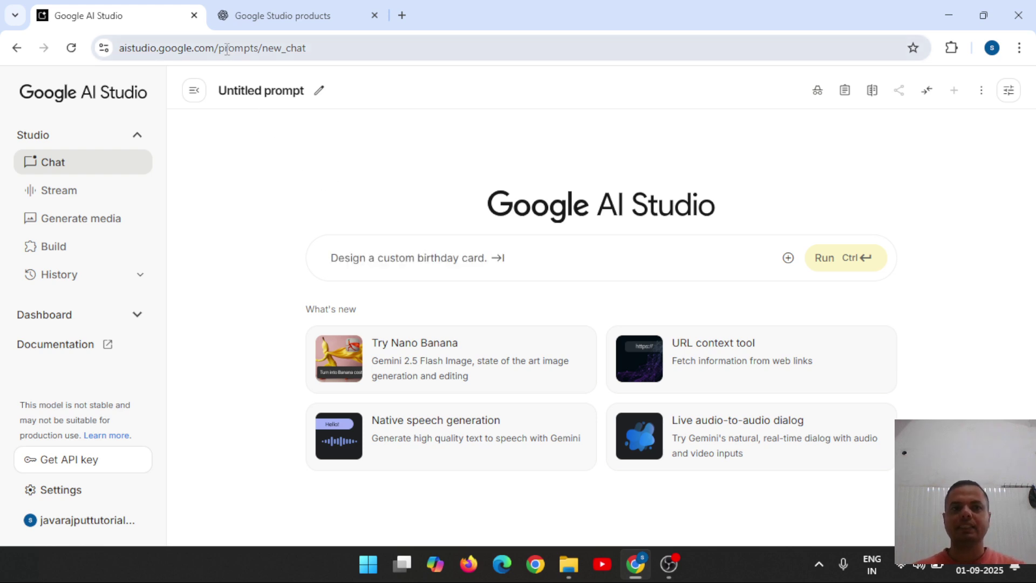
drag(219, 48, 416, 76)
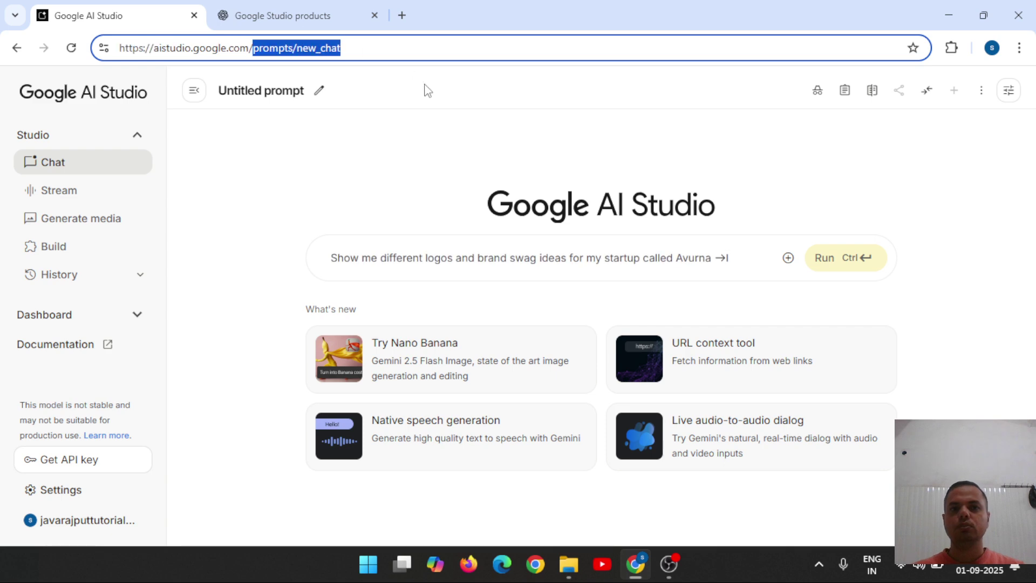
key(BackSpace)
key(Return)
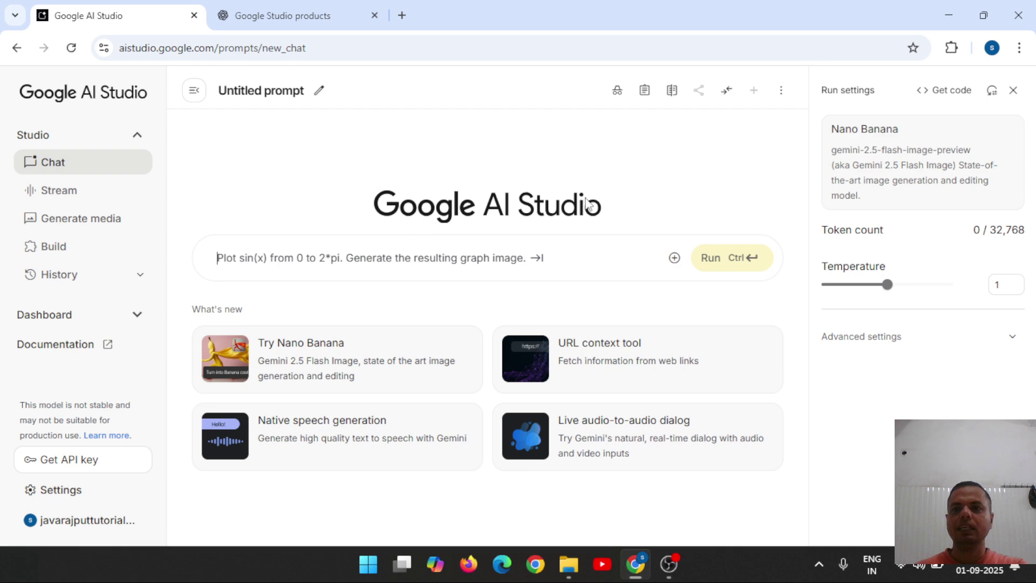
click(1012, 92)
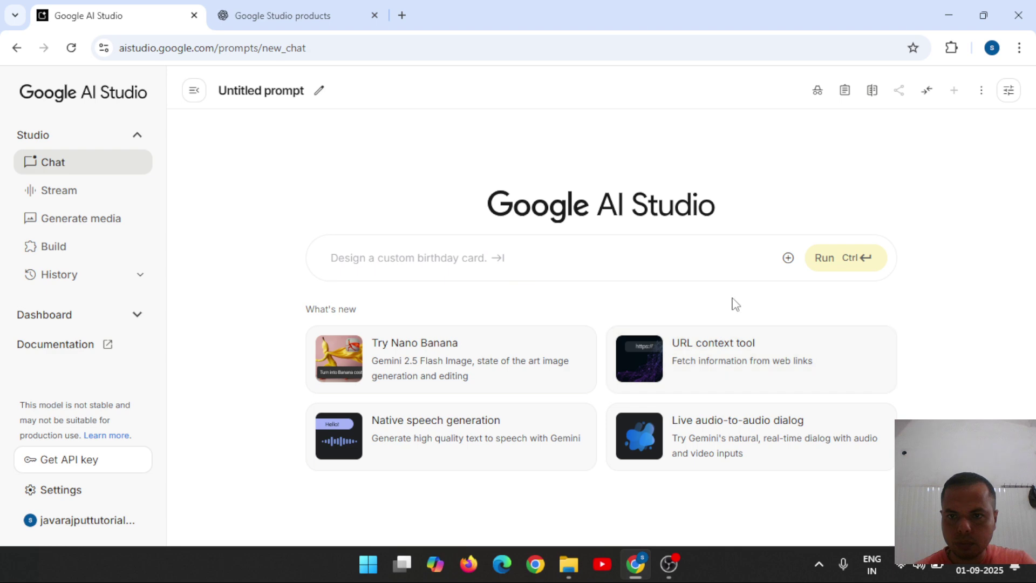
Look at the add-media options, then open the Native speech generation page.
click(790, 264)
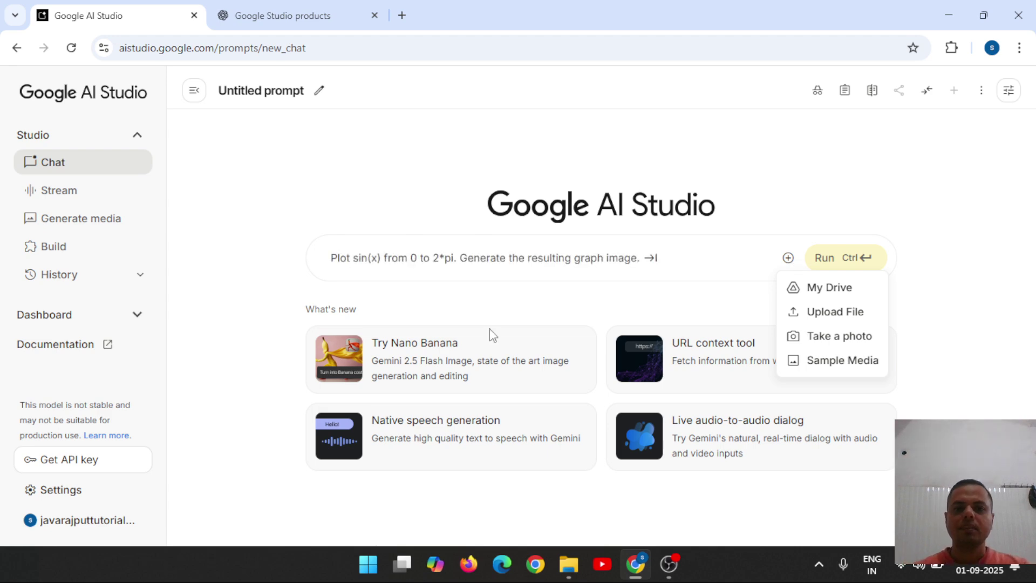
click(227, 376)
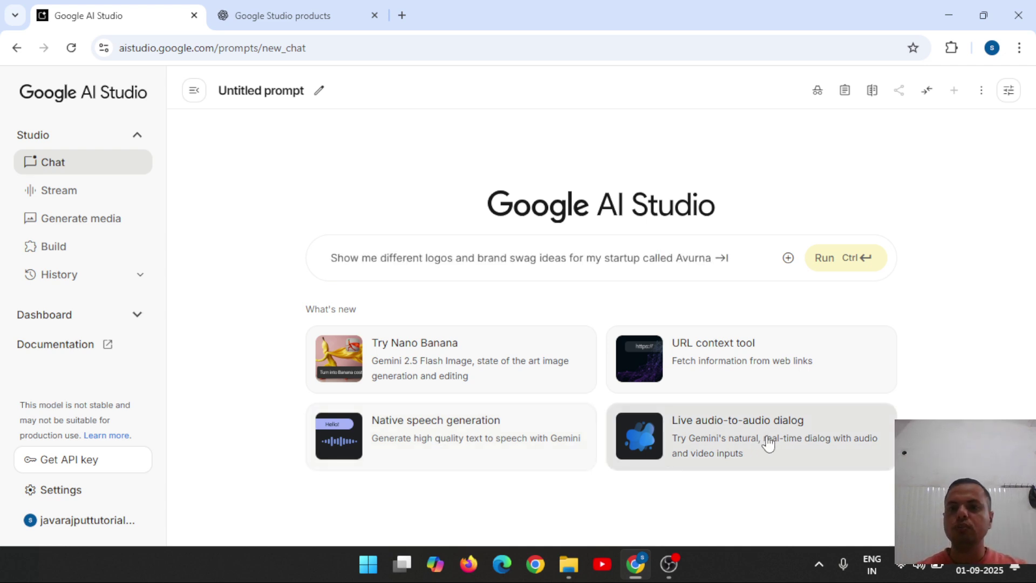
click(423, 437)
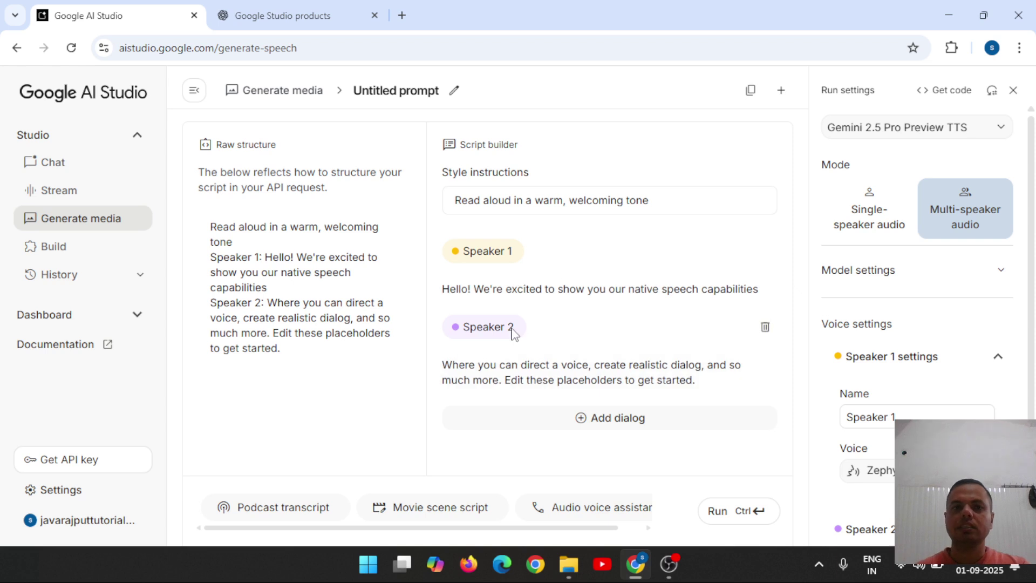
Go to Stream in the sidebar to reach the 'Talk to Gemini live' page.
click(74, 196)
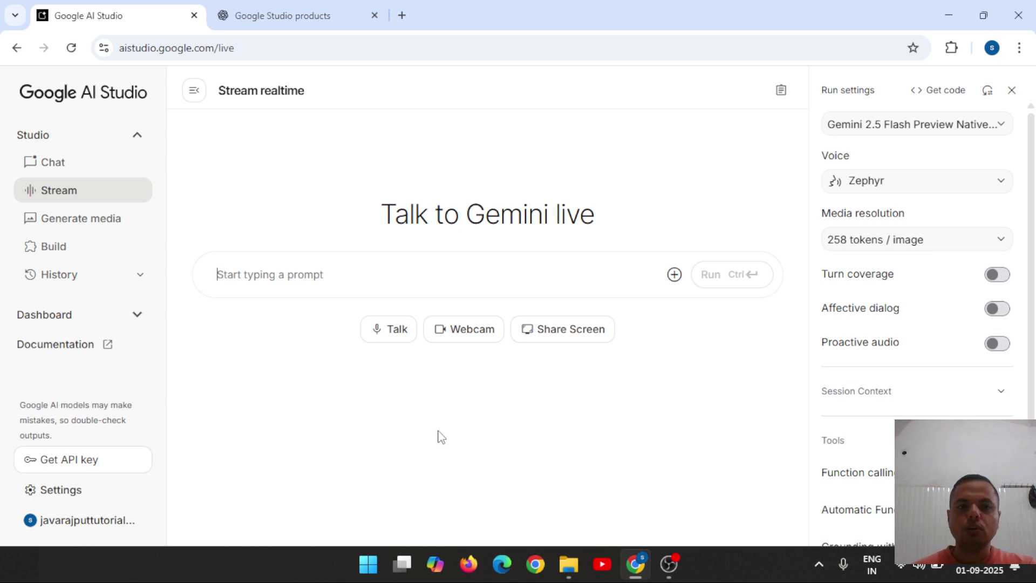
Start a Talk voice session with Gemini, bringing up the microphone permission request.
click(394, 275)
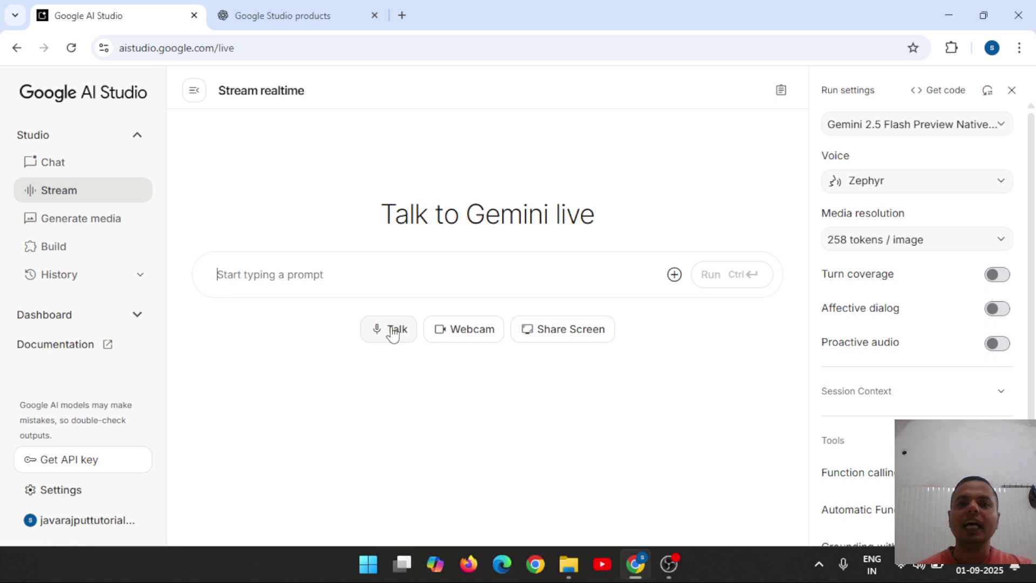
click(392, 330)
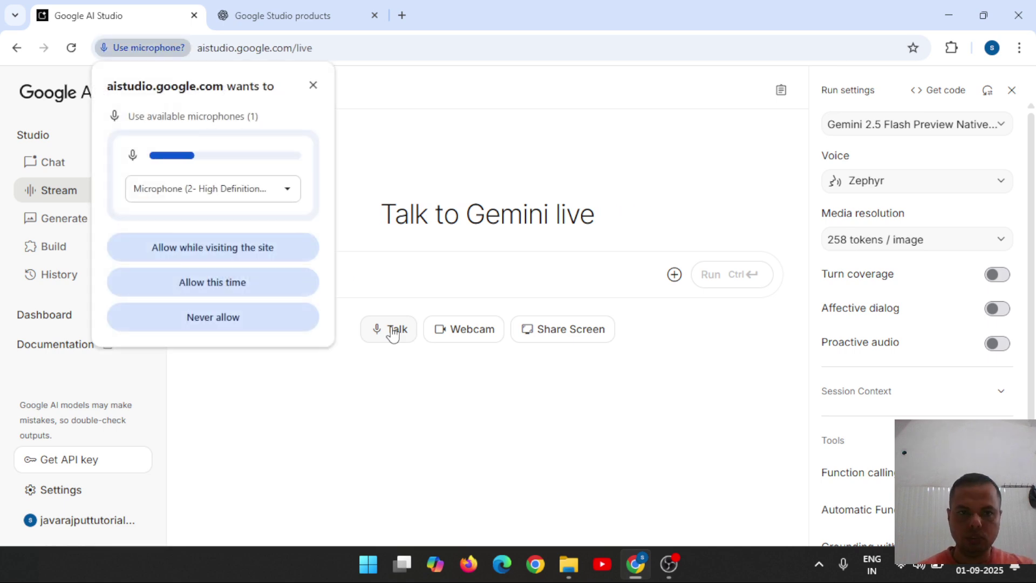
Allow the microphone this time, talk with Gemini live, then start a new Chat prompt.
click(224, 282)
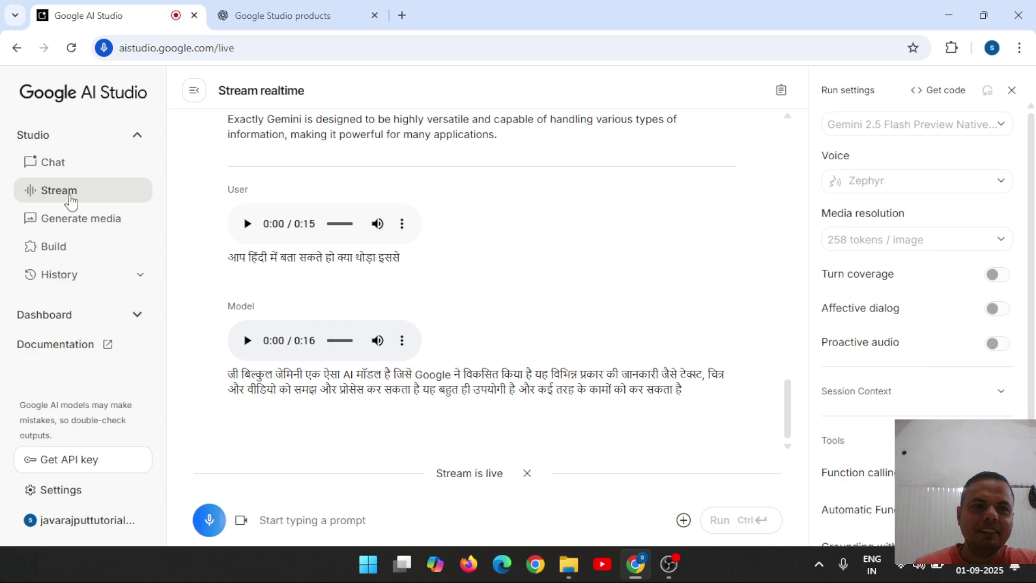
click(52, 172)
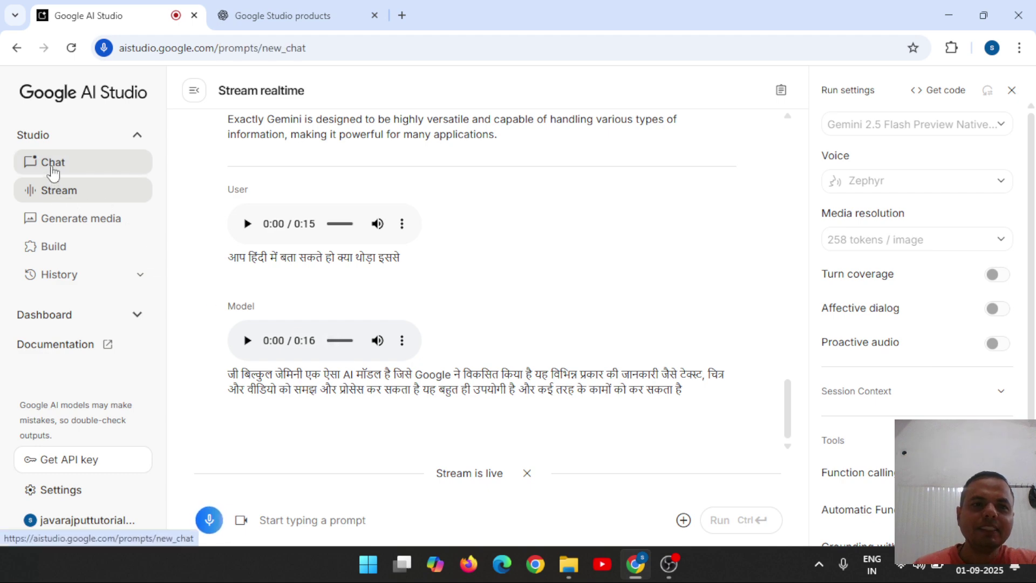
Return to Stream, turn on Webcam and allow camera access for this visit only.
click(72, 195)
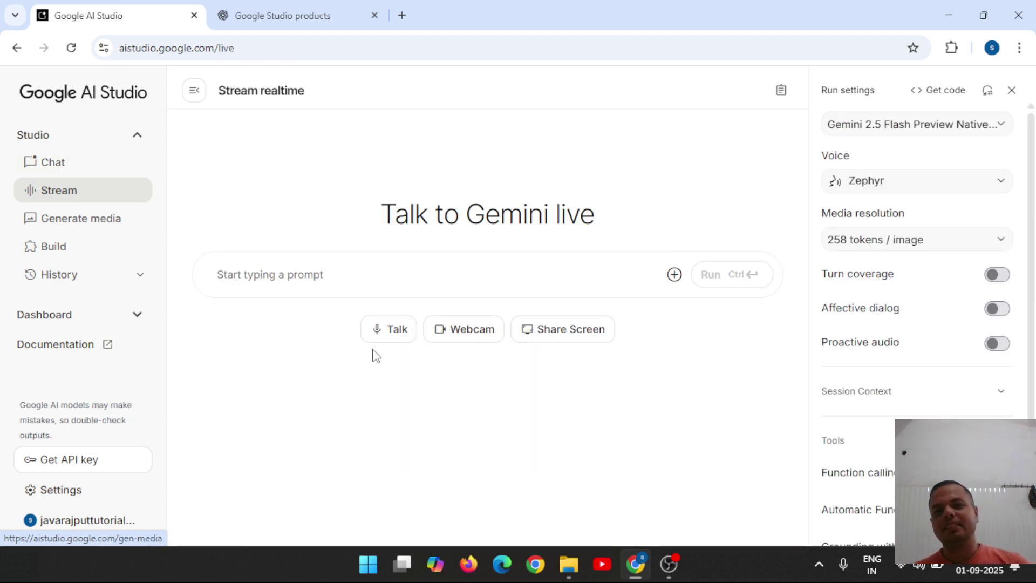
click(476, 338)
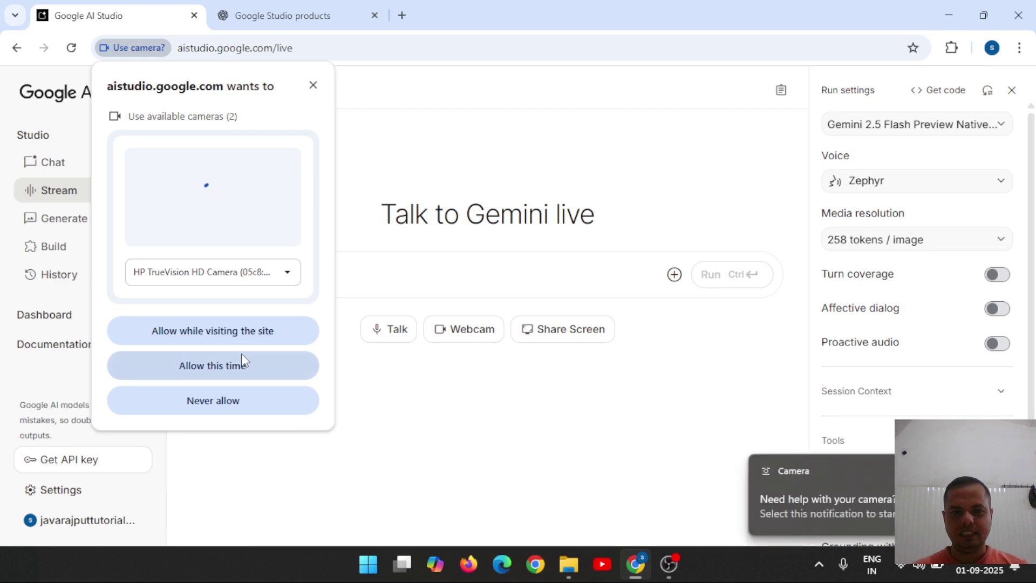
click(216, 374)
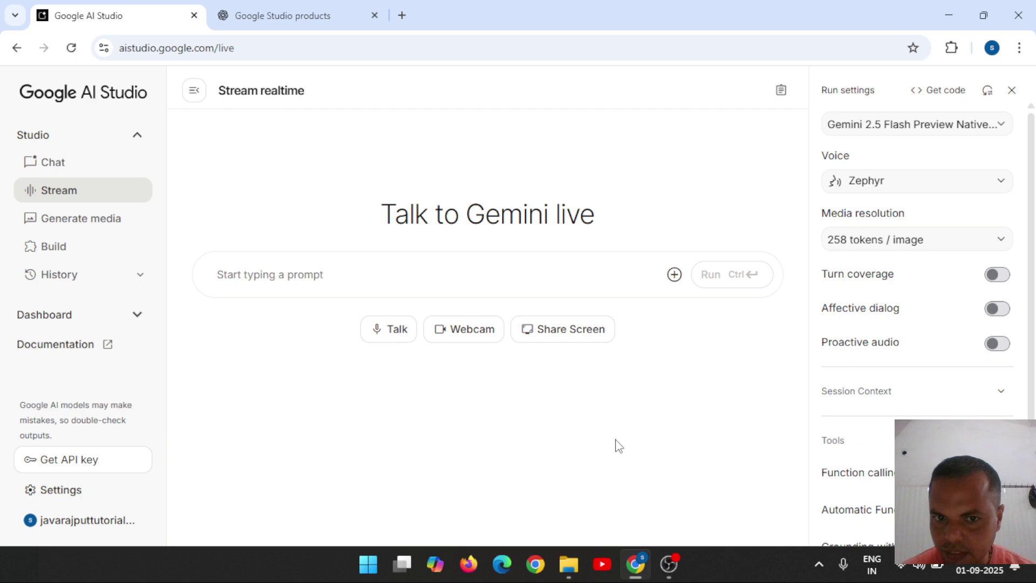
In Share Screen, select the Videos - File Explorer window after trying AI Studio and OBS.
click(565, 336)
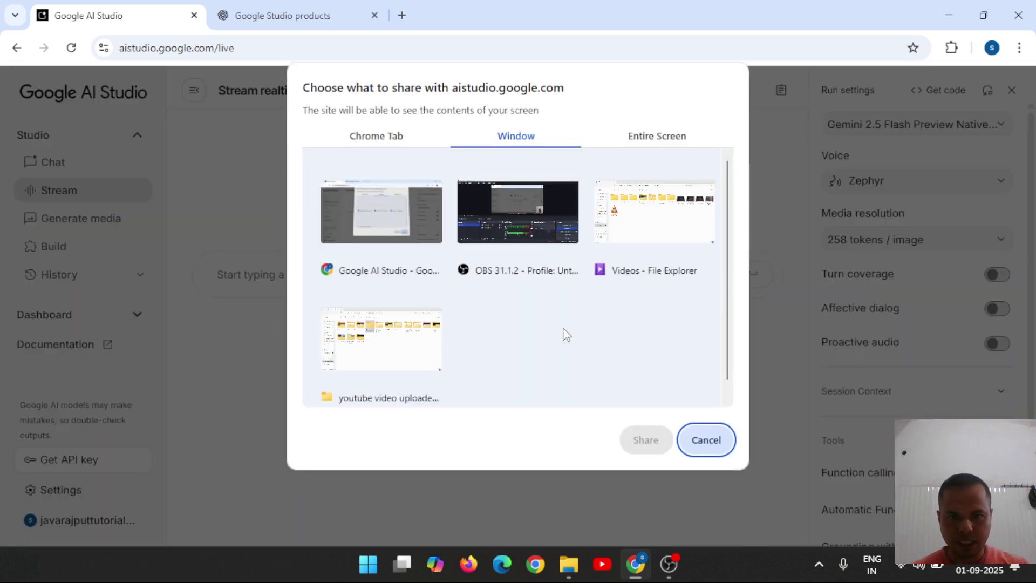
click(381, 218)
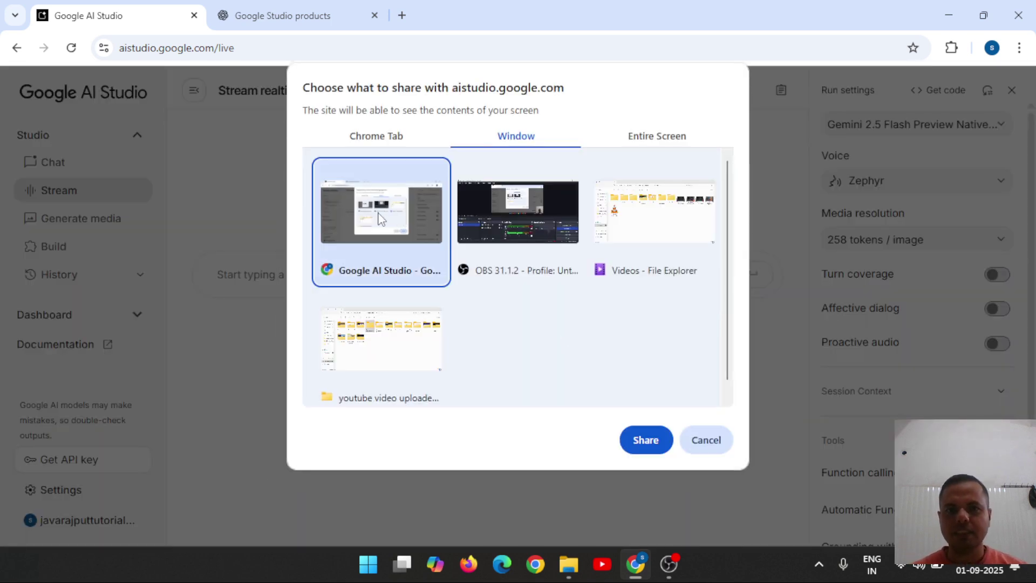
click(524, 217)
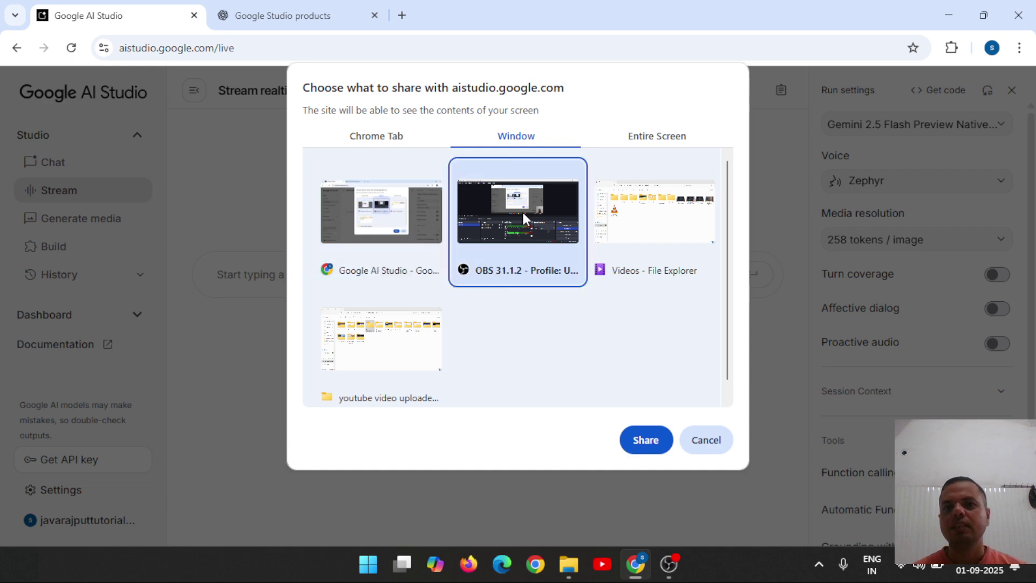
click(666, 229)
Share the Explorer window, dismiss the sharing notice, and bring Chrome back via the taskbar.
click(642, 438)
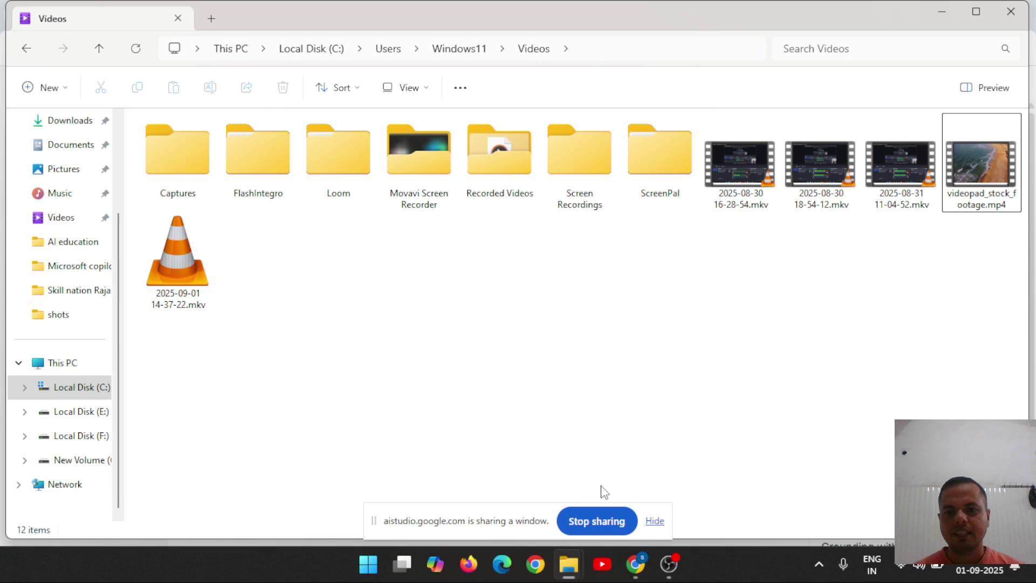
click(595, 521)
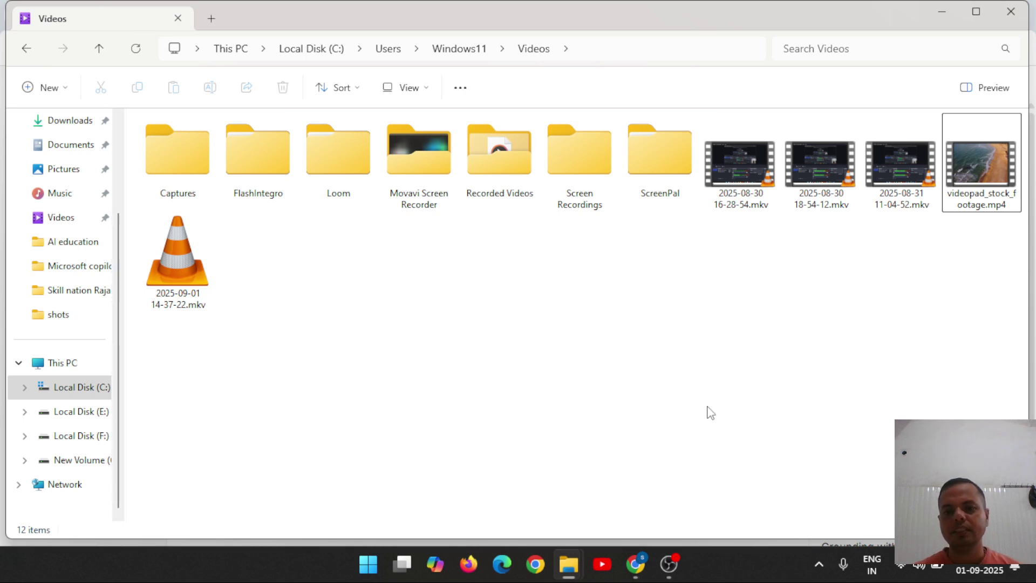
click(670, 567)
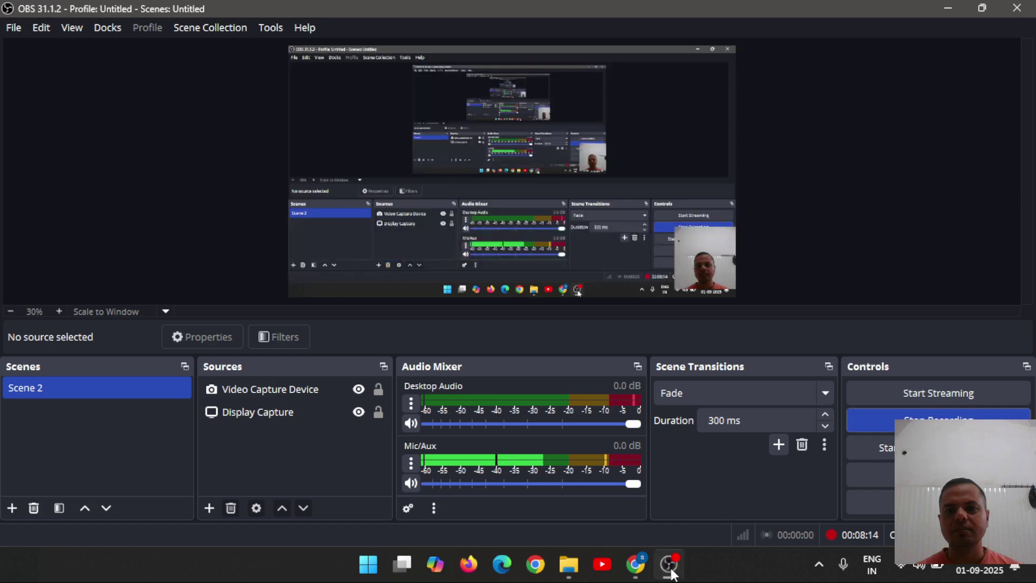
click(670, 566)
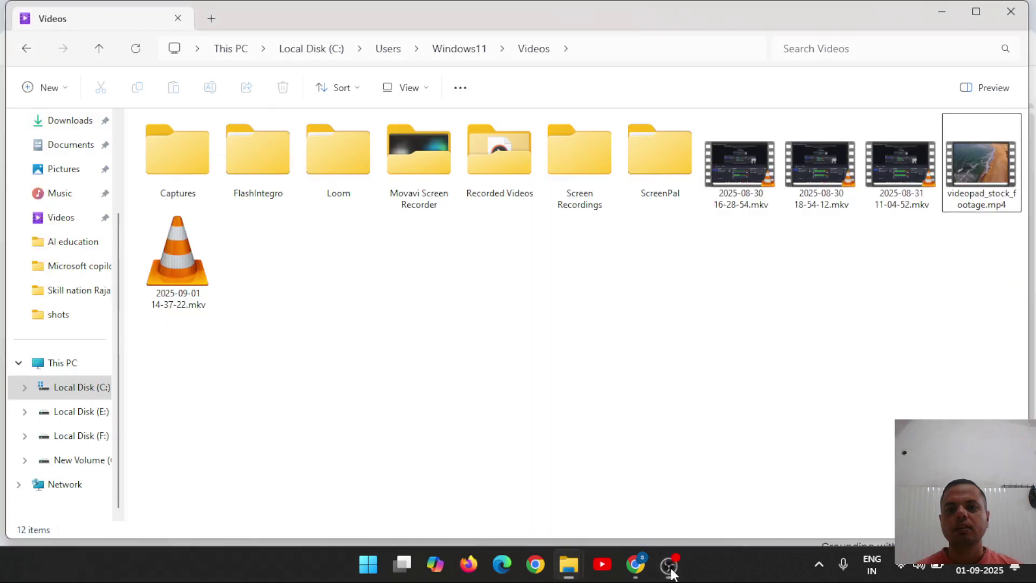
click(636, 567)
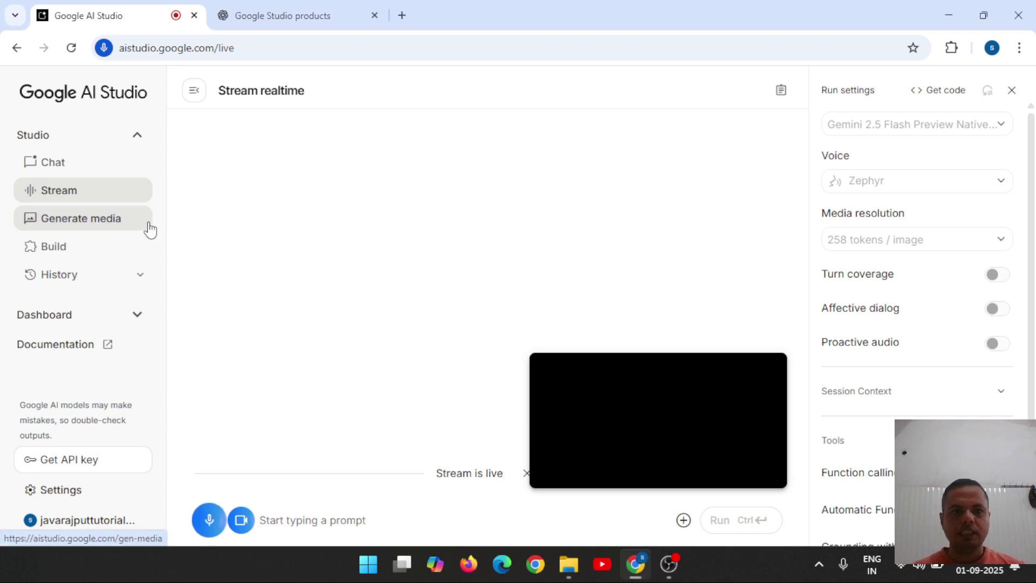
Open the Veo video generation page from the Generate media overview.
click(60, 224)
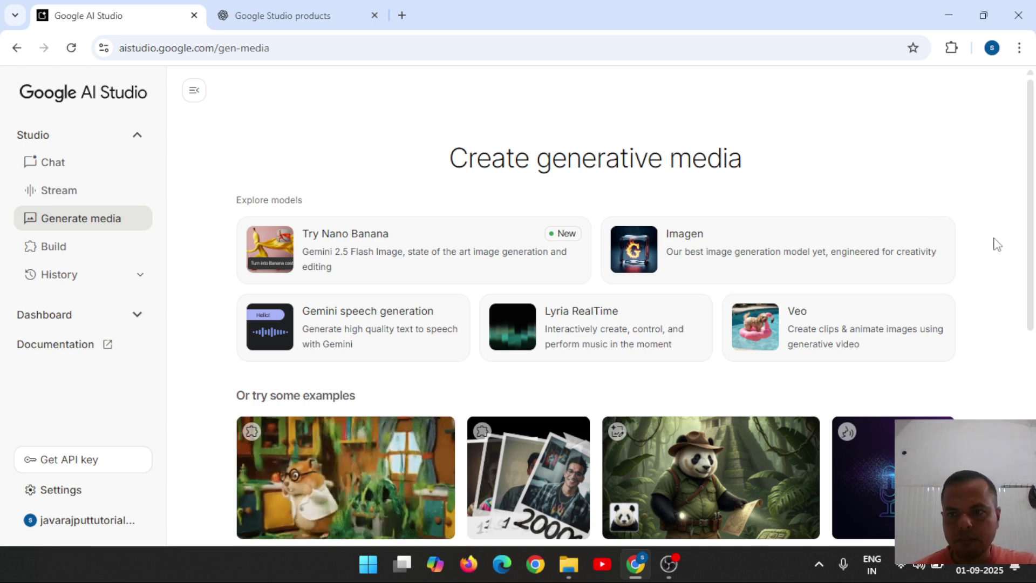
drag(1030, 240, 1030, 262)
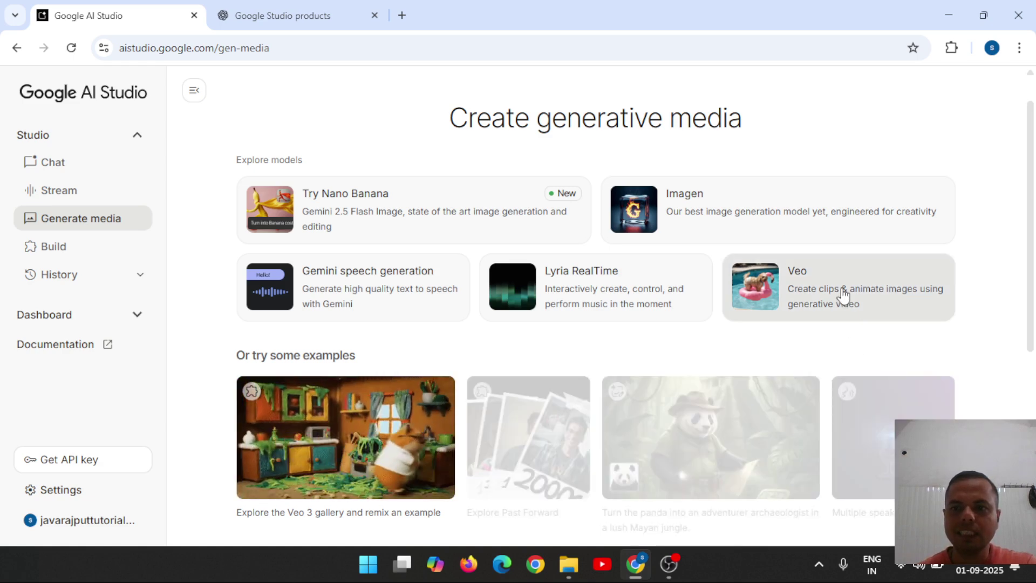
click(844, 296)
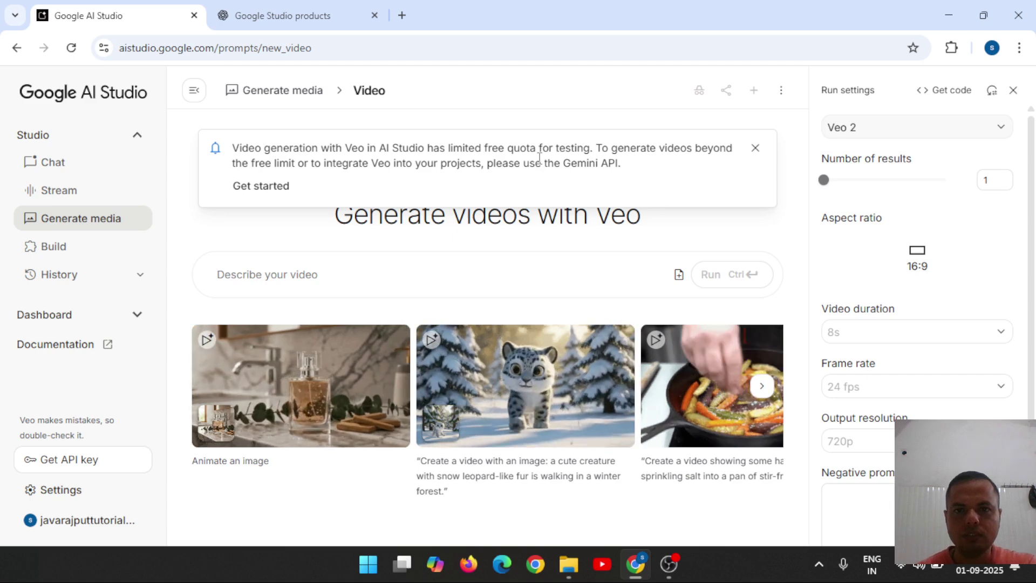
Run a Veo prompt about a teacher clearing a student's doubt about AI tools.
click(755, 149)
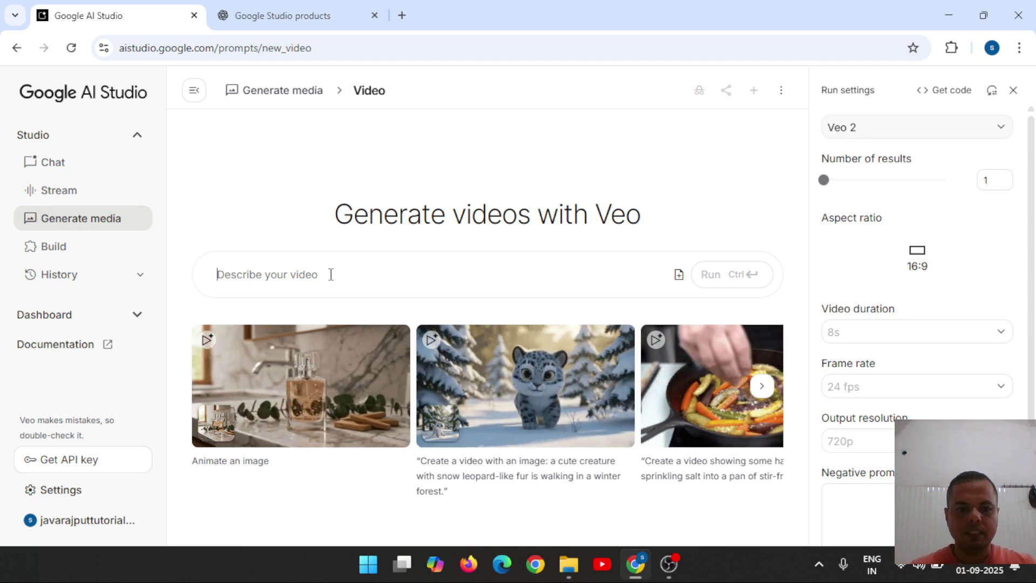
text(create an)
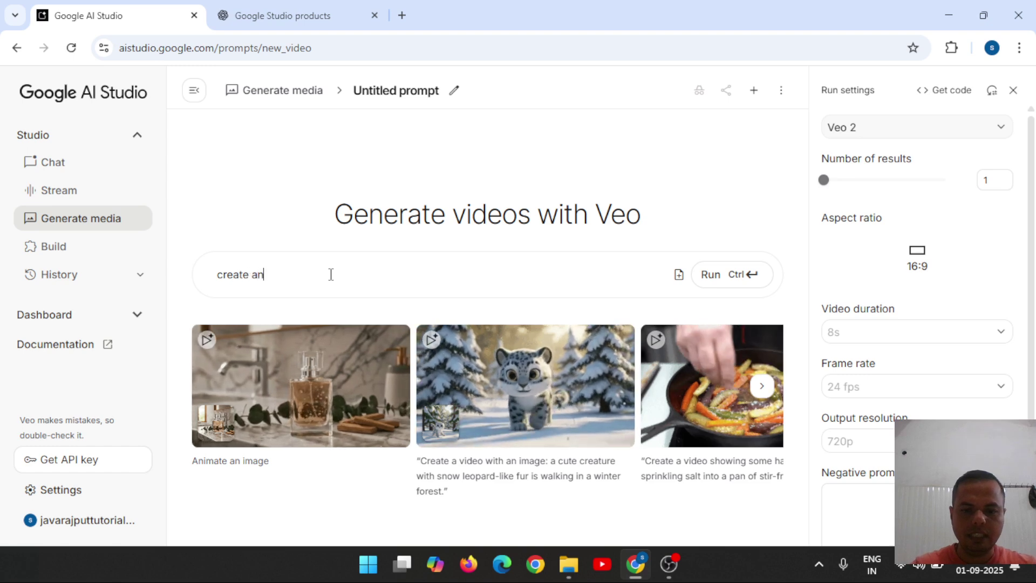
key(BackSpace)
key(BackSpace)
text(vi)
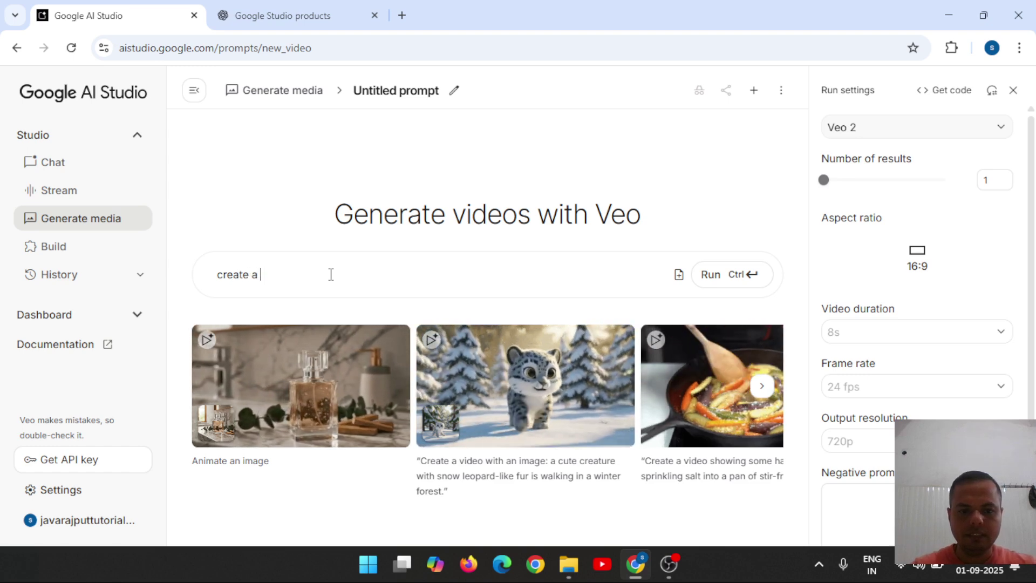
text(deo )
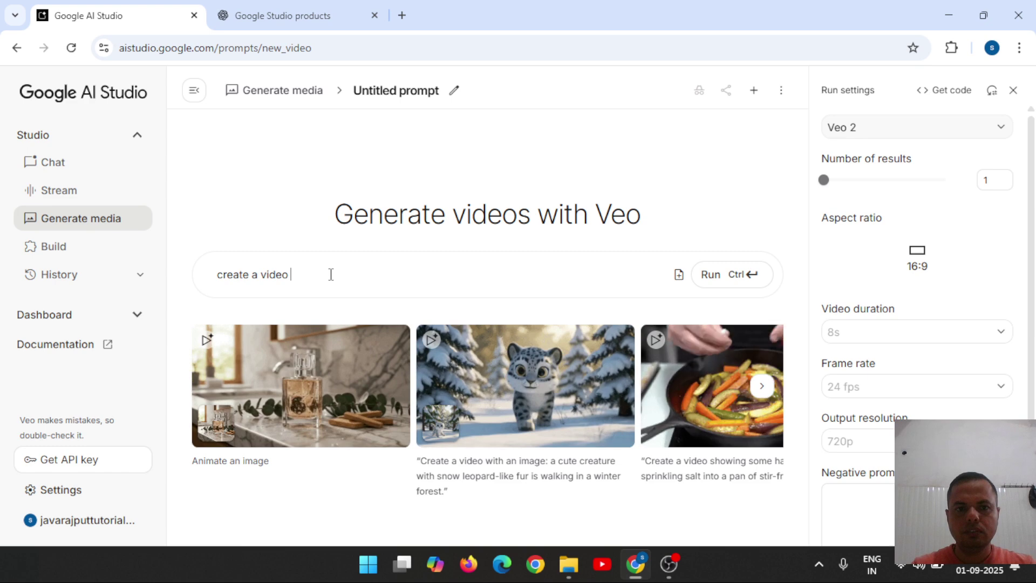
text(where)
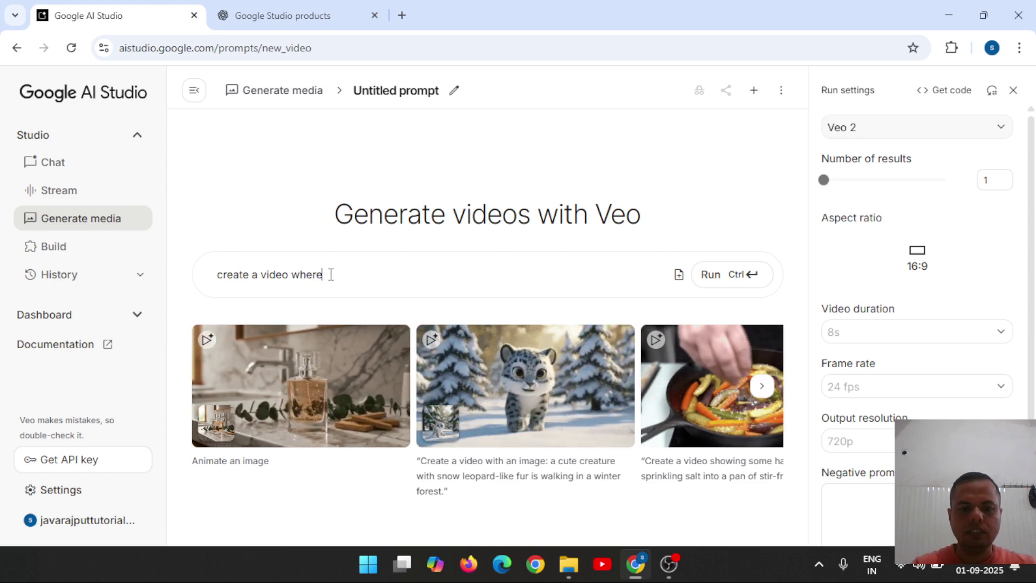
text( teacher)
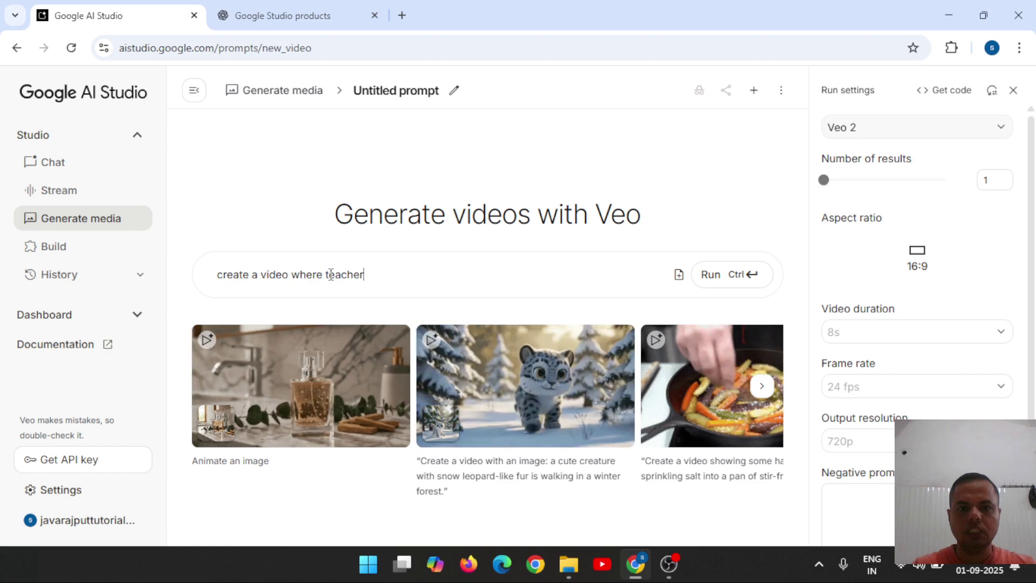
text( santos)
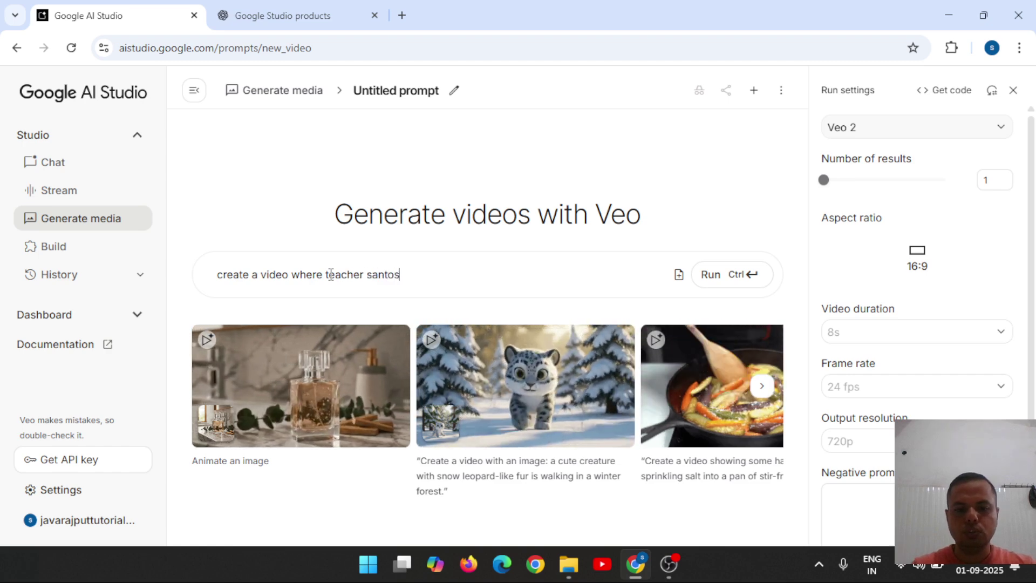
text(h is )
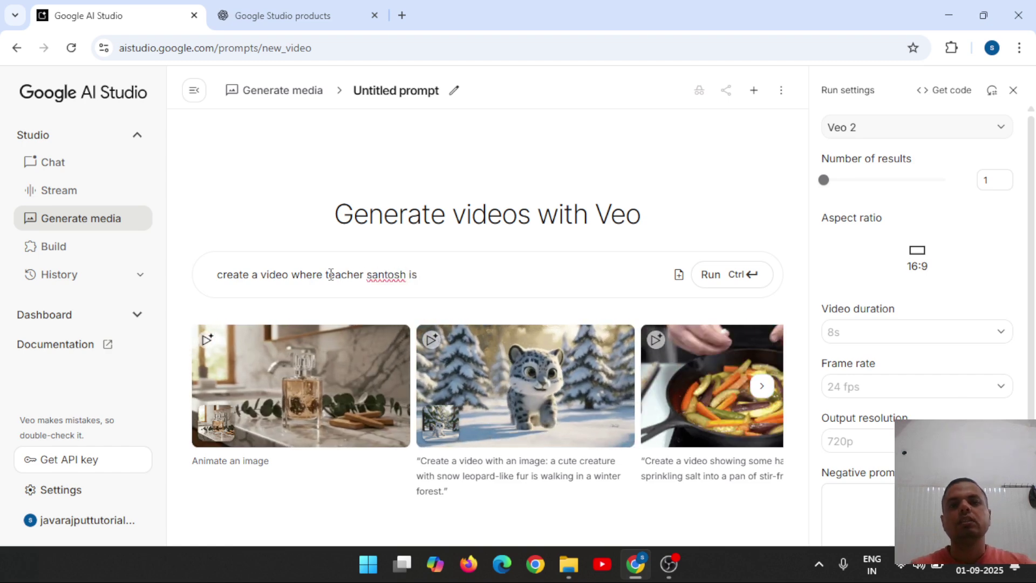
text(tea)
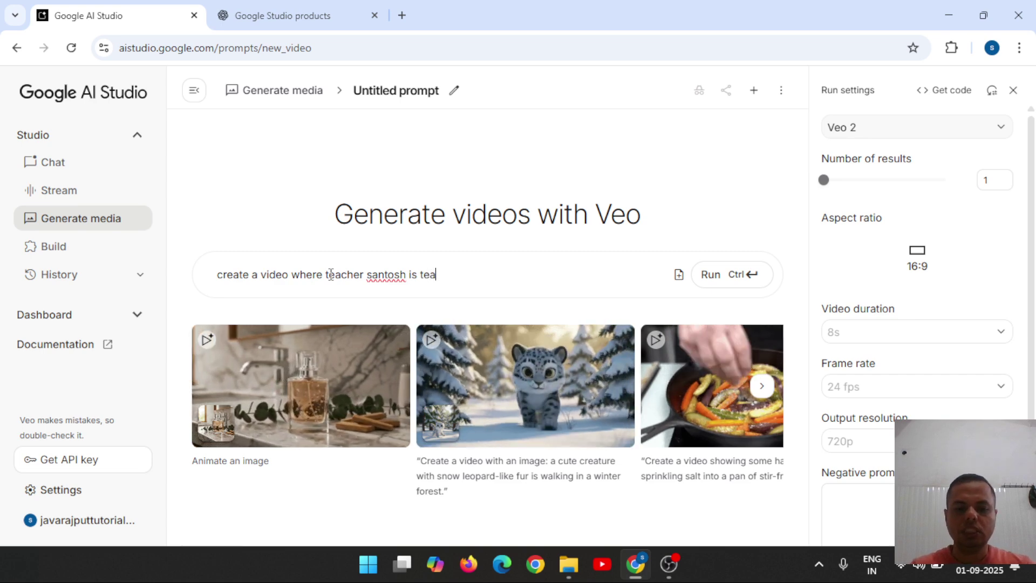
text(ching to )
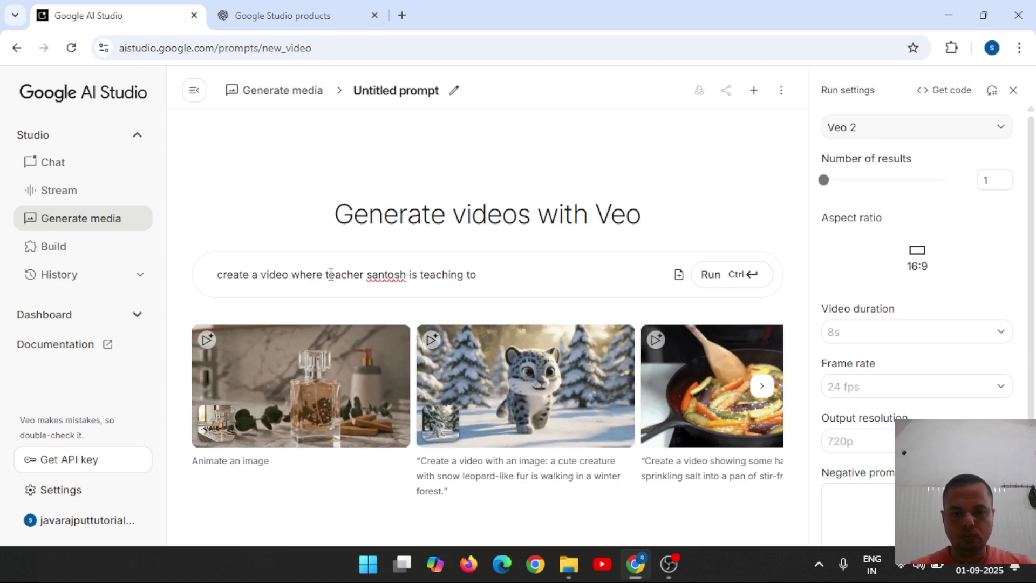
text(stu)
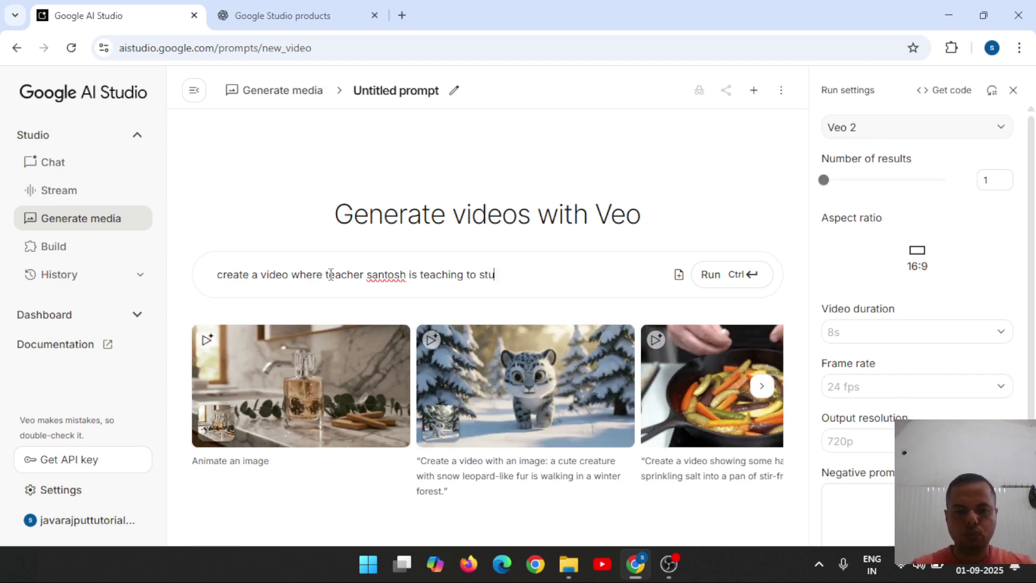
text(dent sandee)
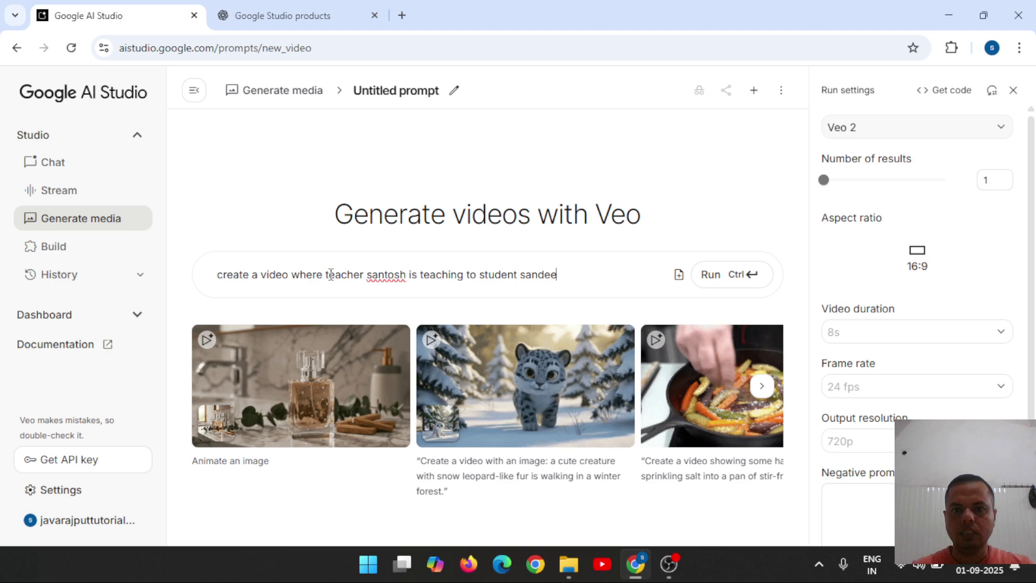
text(p and)
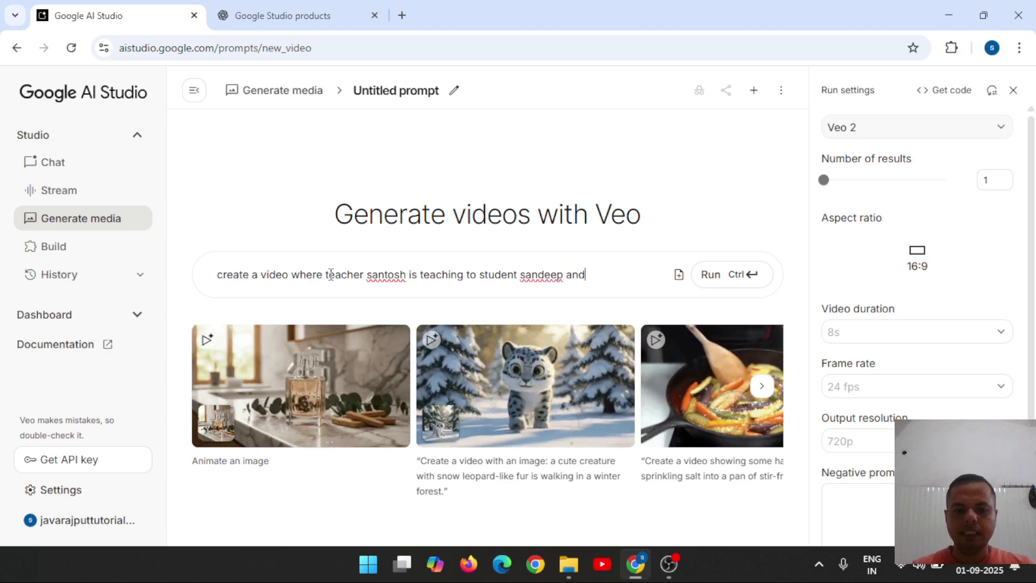
text( clearing )
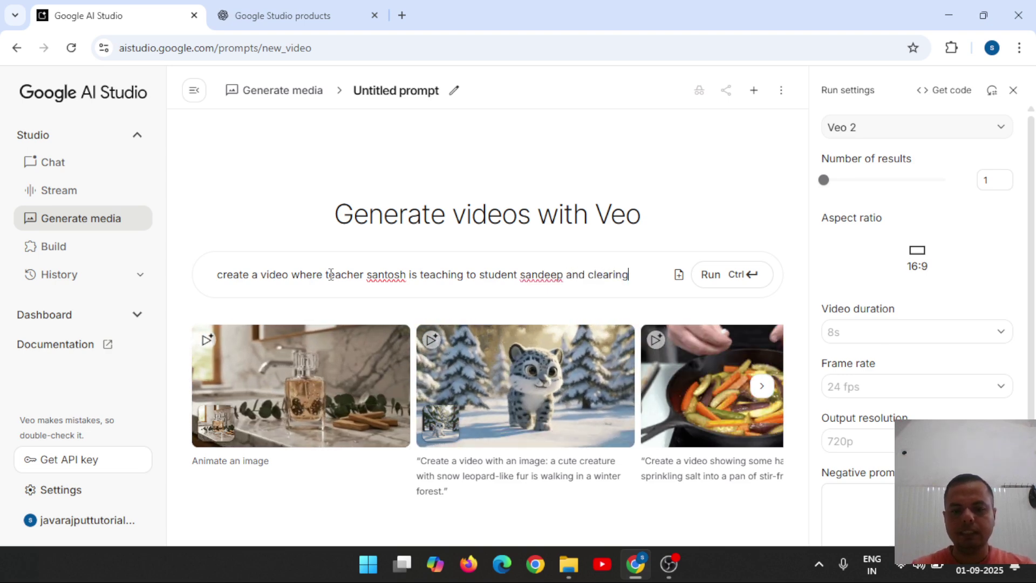
text(his)
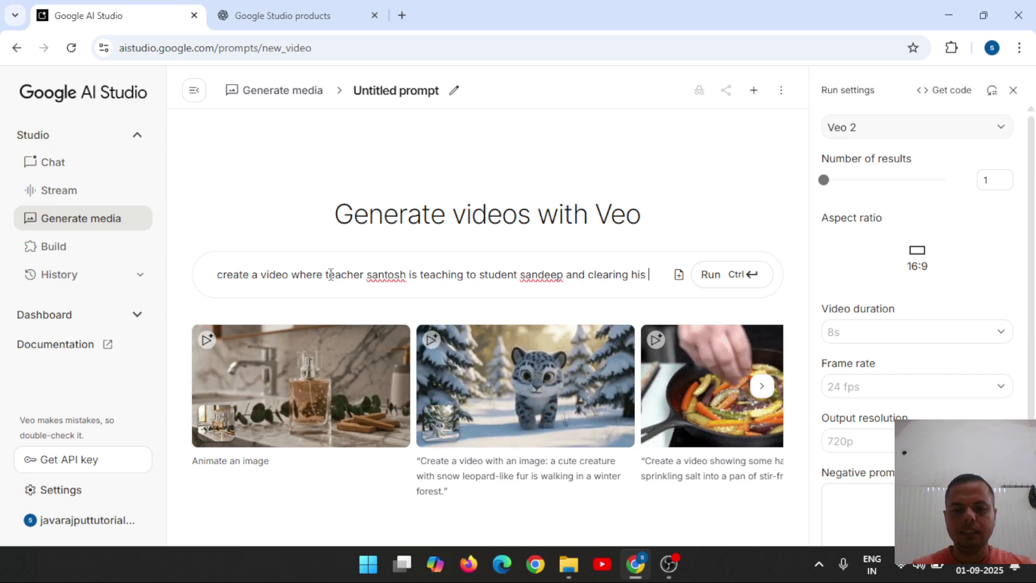
text( doub)
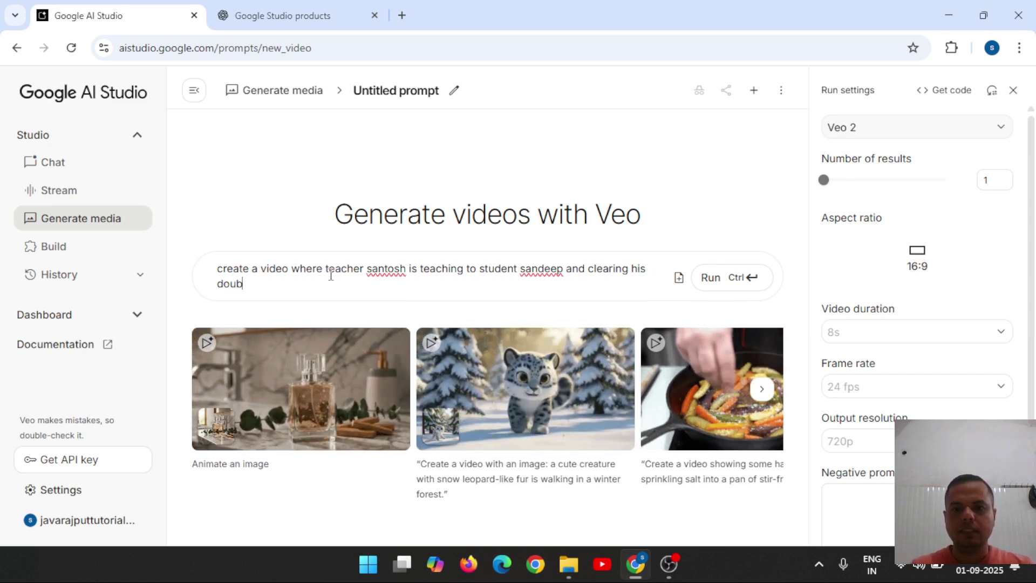
text(t of )
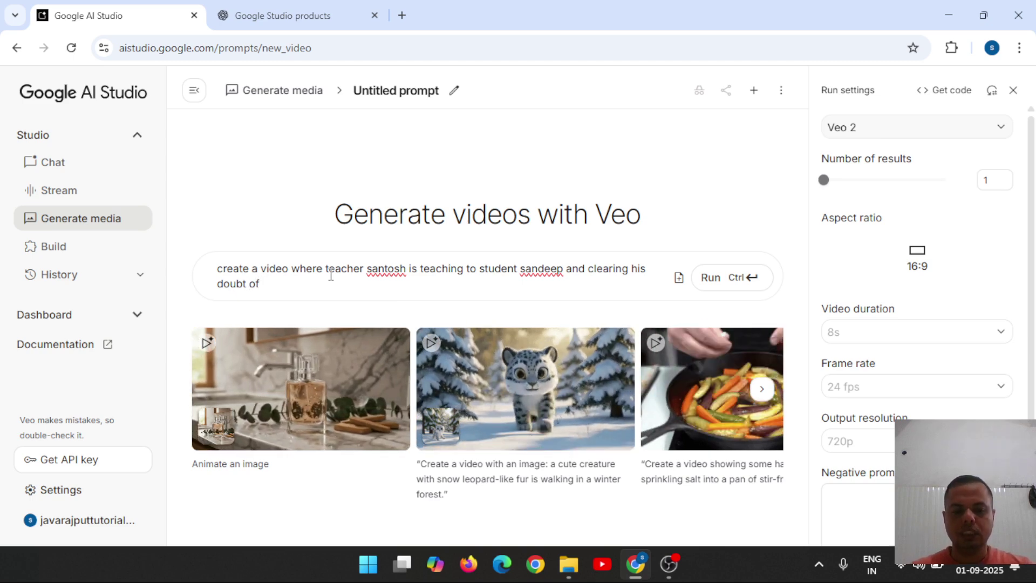
text(AI tools)
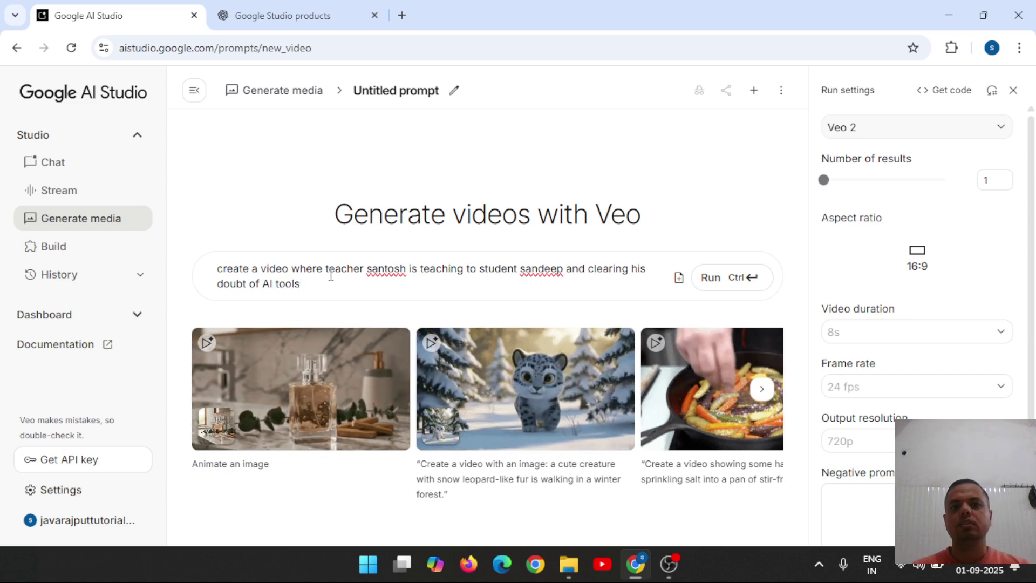
click(721, 280)
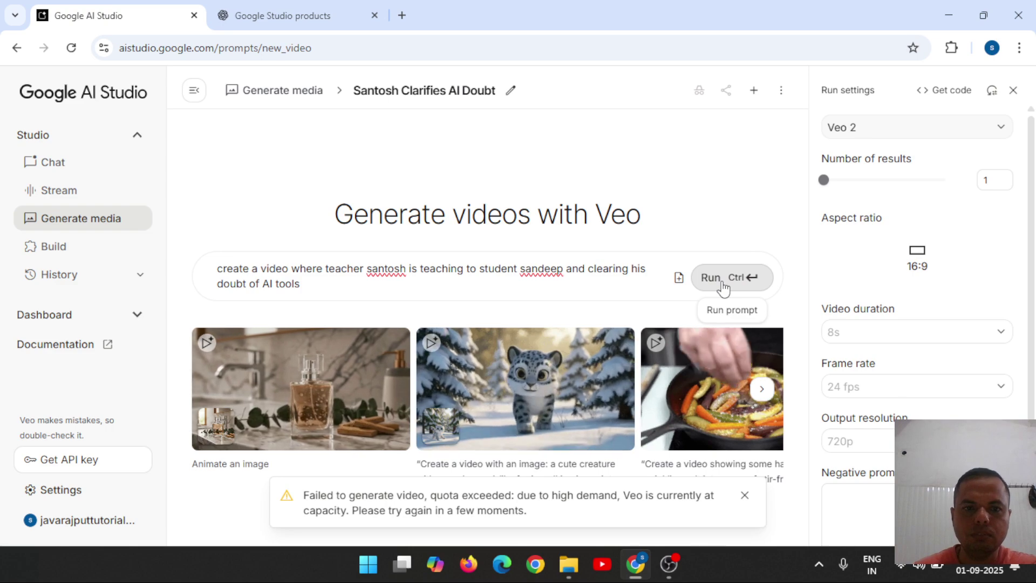
click(721, 280)
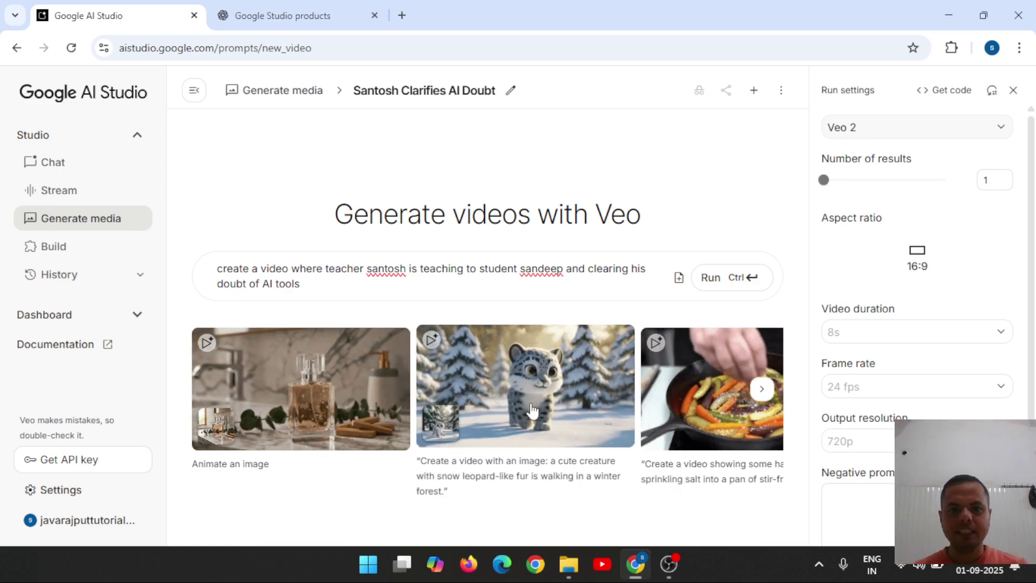
Return to Generate media and open Gemini speech generation with its two-speaker sample script.
click(65, 227)
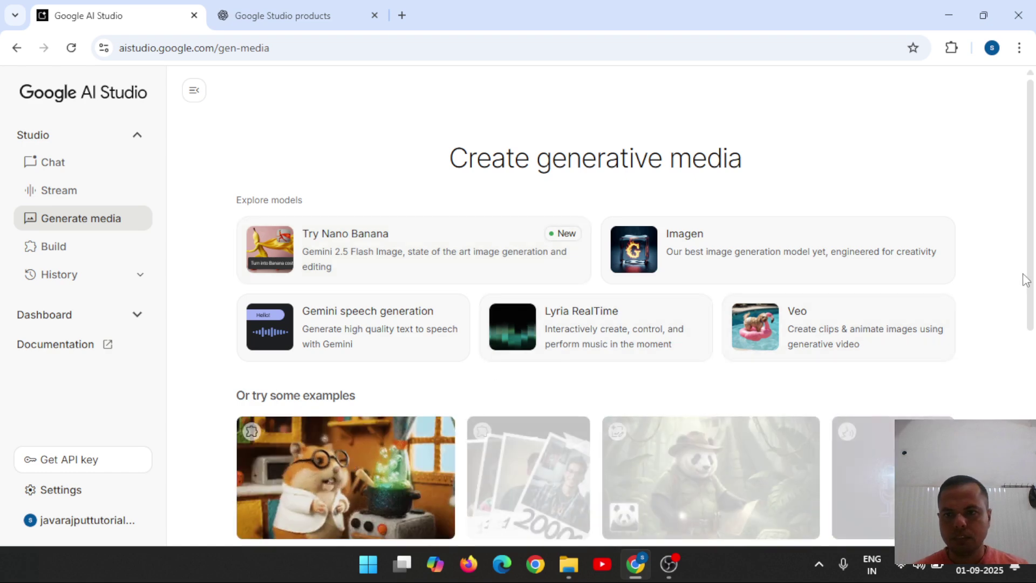
scroll(1033, 238, down, 7)
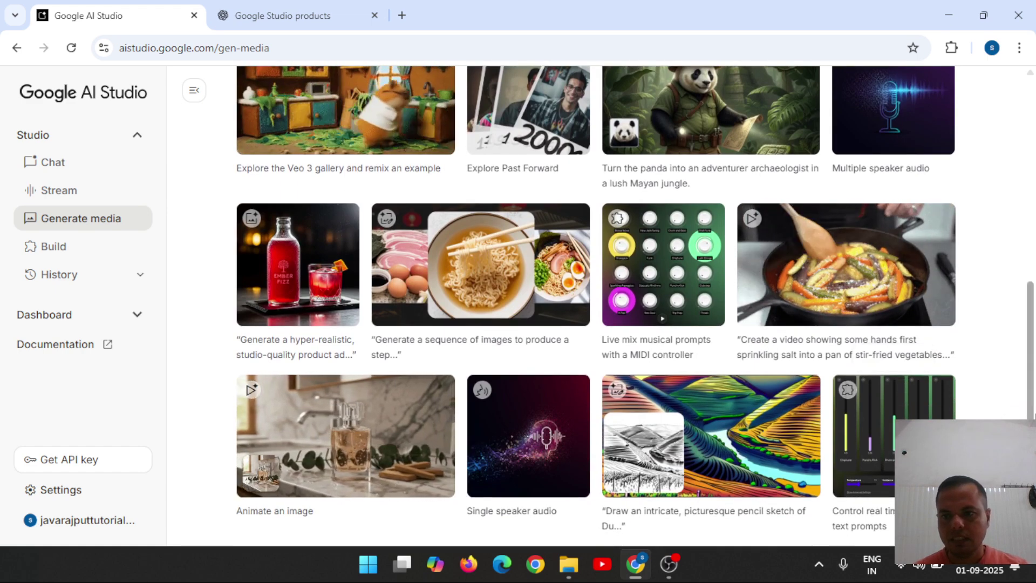
scroll(1030, 275, up, 5)
scroll(1031, 275, up, 2)
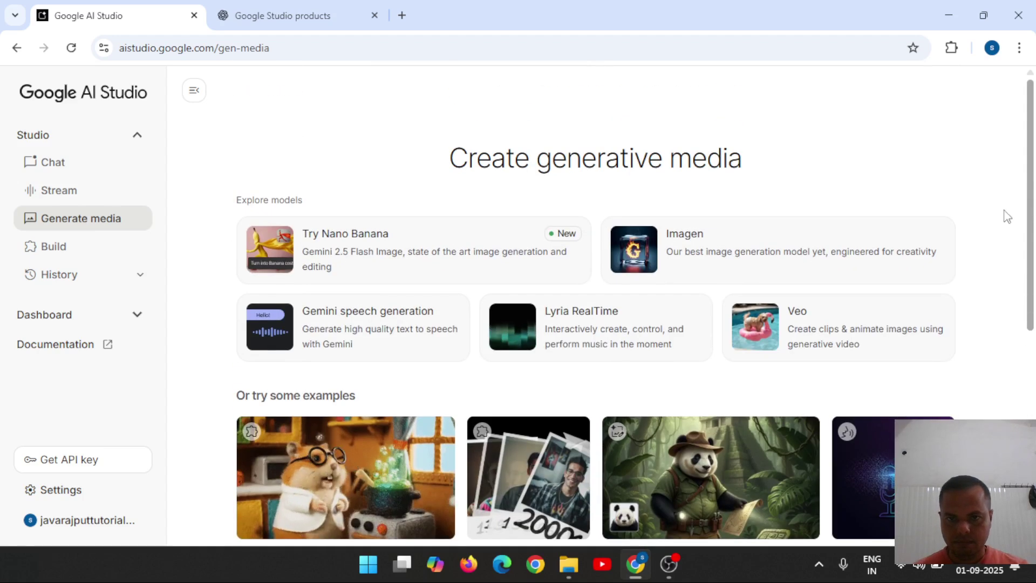
click(367, 341)
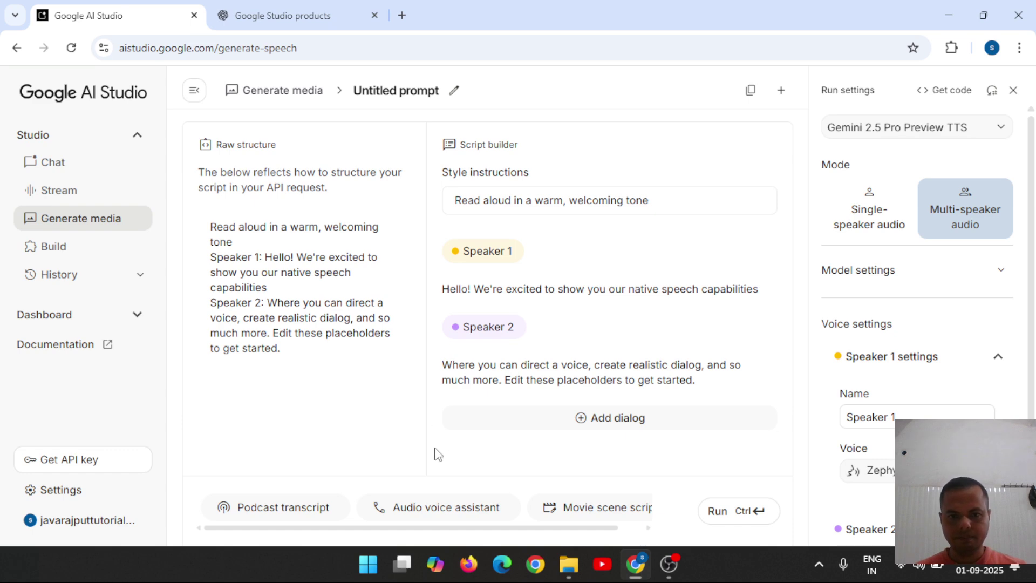
Load the Audio voice assistant sample, an Empire State Building Q&A dialog.
click(438, 517)
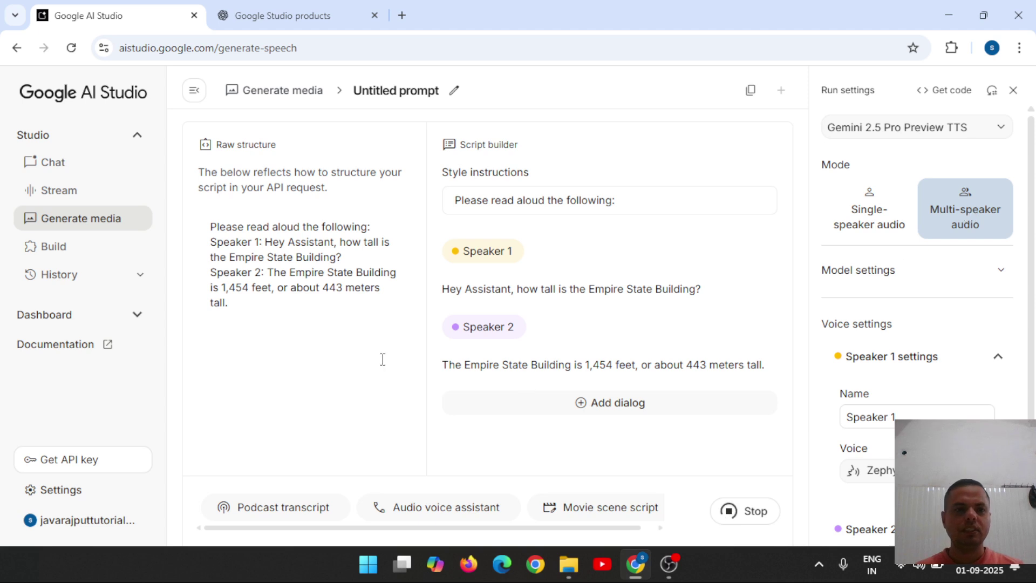
Go to the Build apps with Gemini page.
click(64, 258)
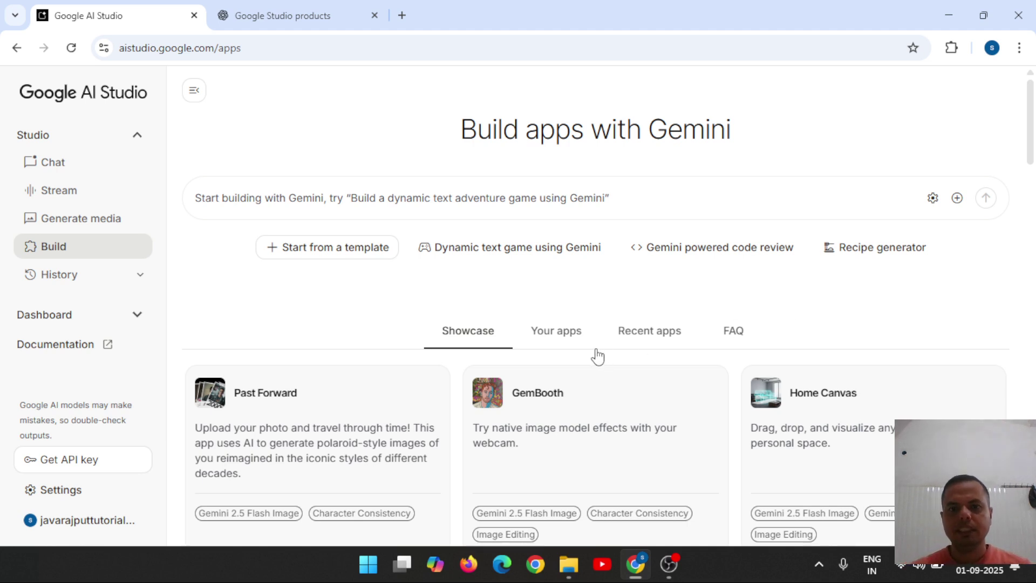
click(551, 330)
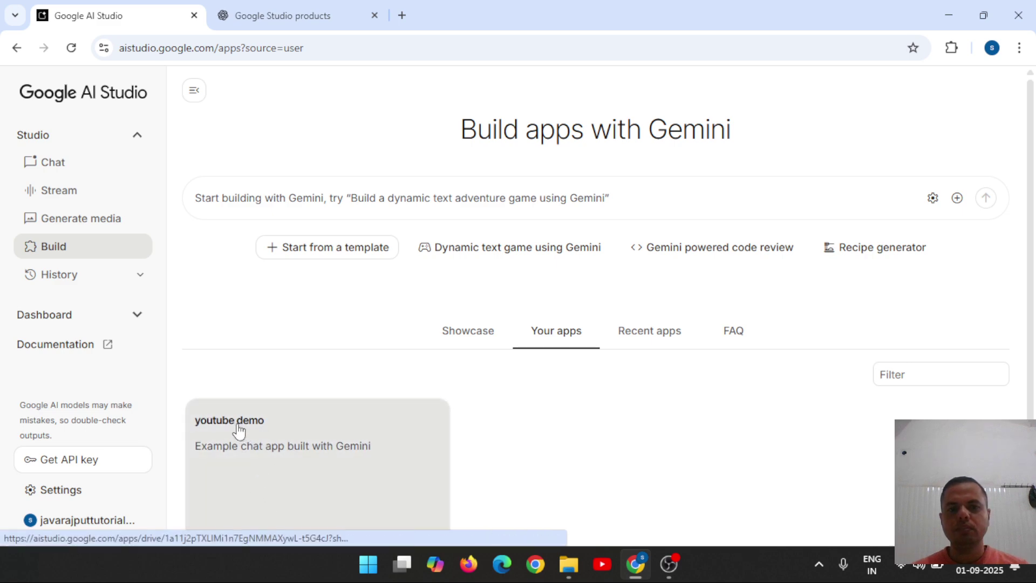
click(649, 335)
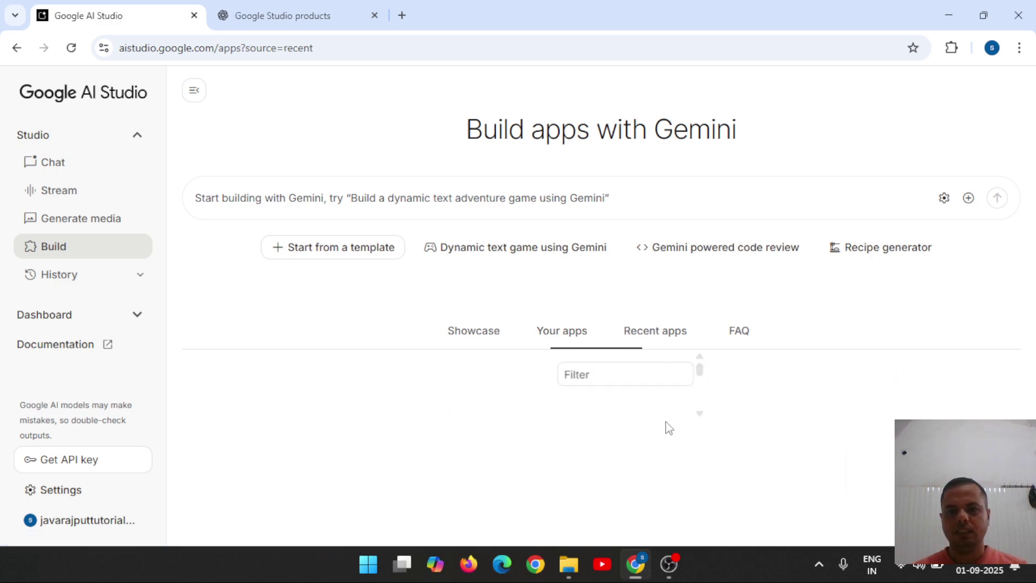
click(559, 344)
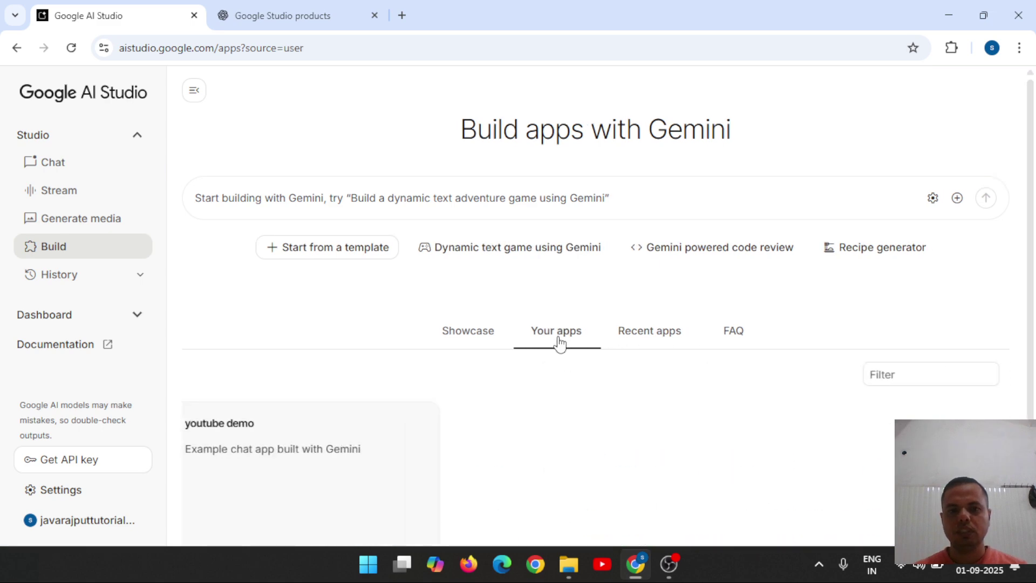
click(461, 330)
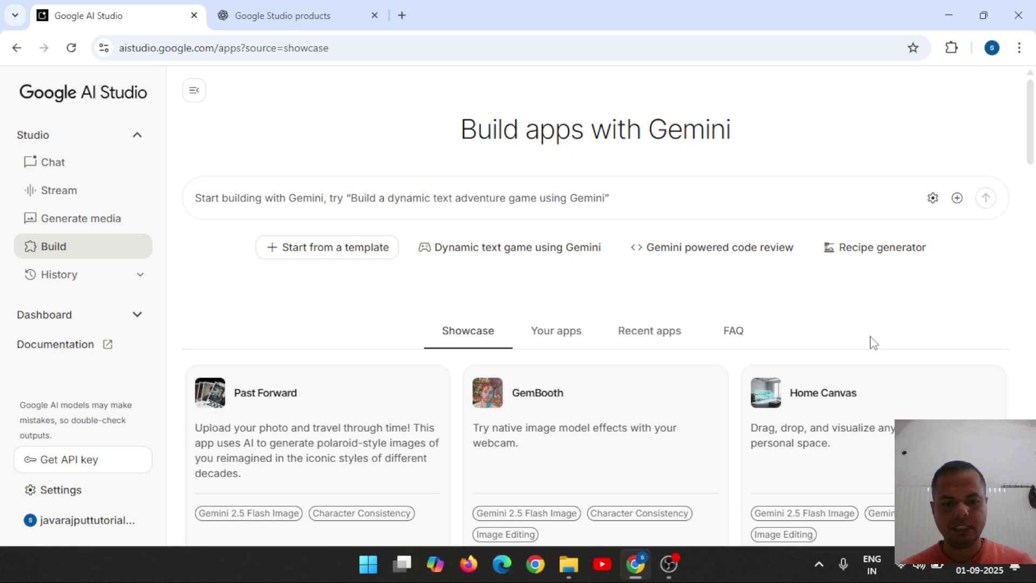
Search the showcase page for 'app' and open the Video to Learning App.
key(ctrl+f)
text(app)
key(Return)
key(Return)
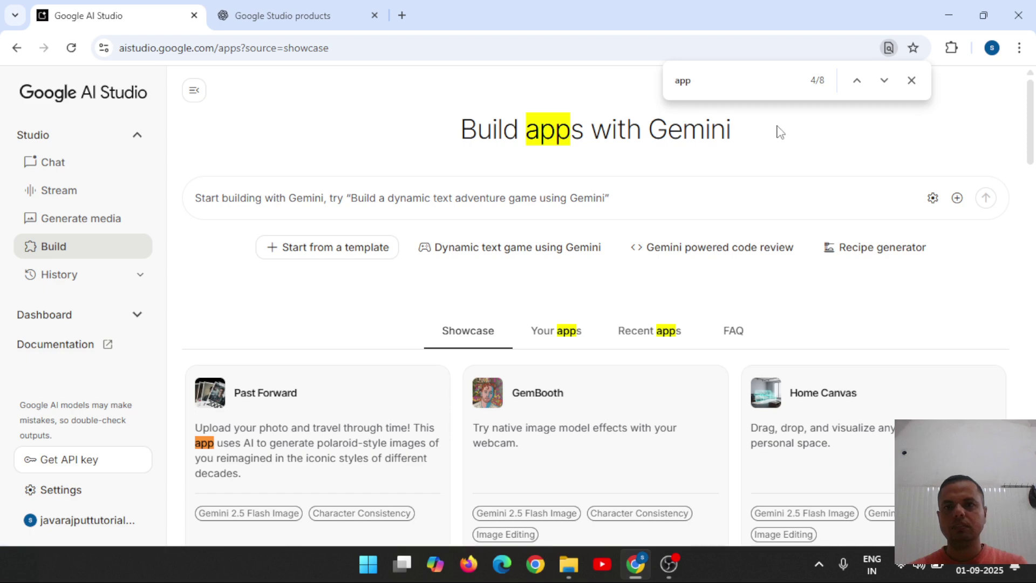
click(884, 80)
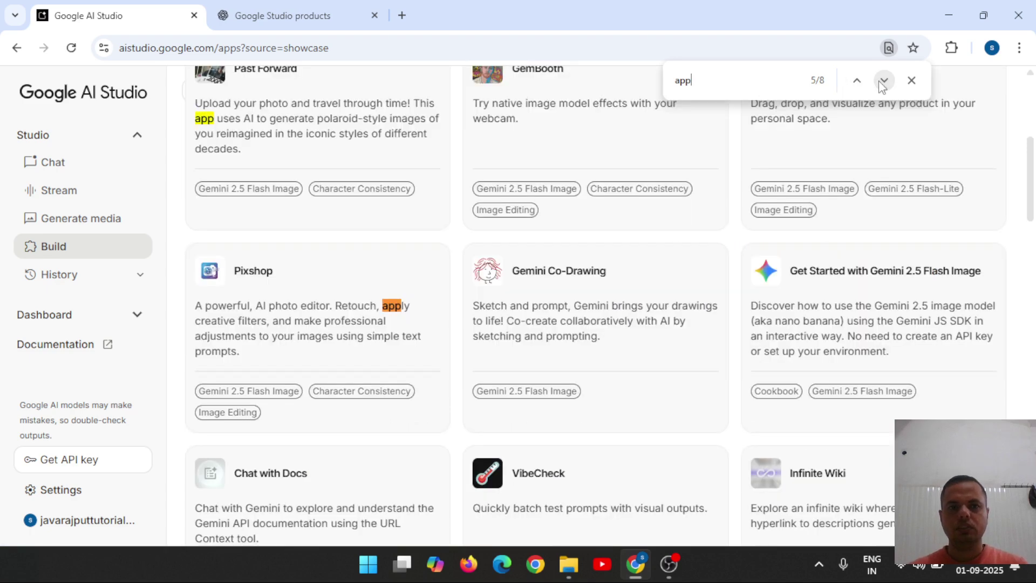
click(883, 81)
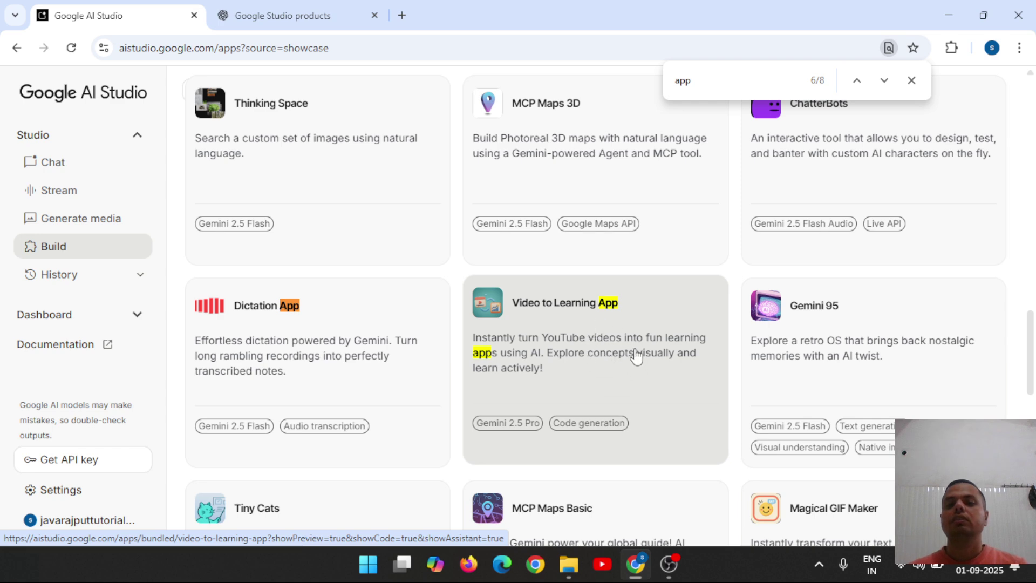
click(636, 357)
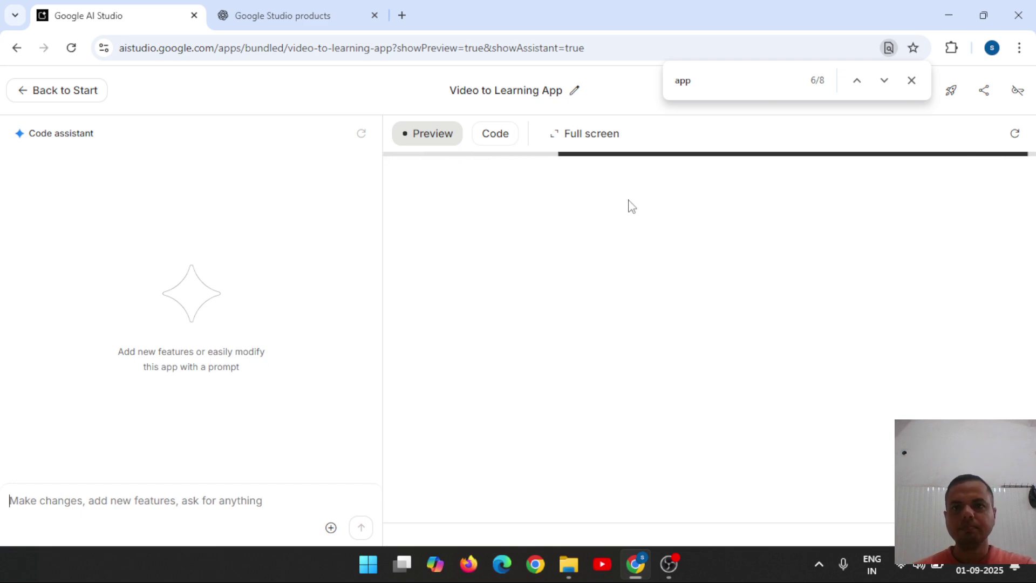
Type a request for an easy-to-use app where students learn through video.
click(911, 81)
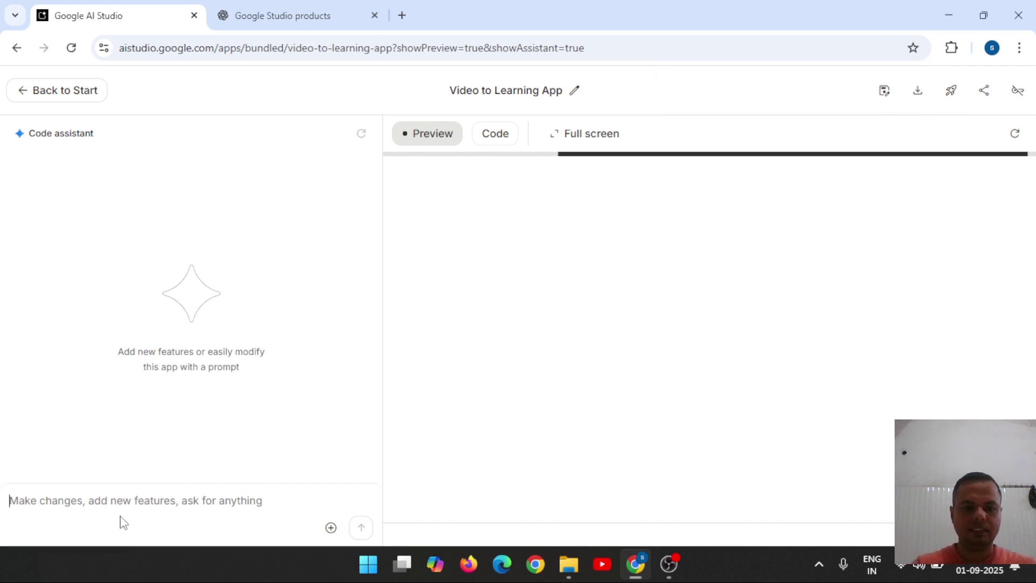
text(create an)
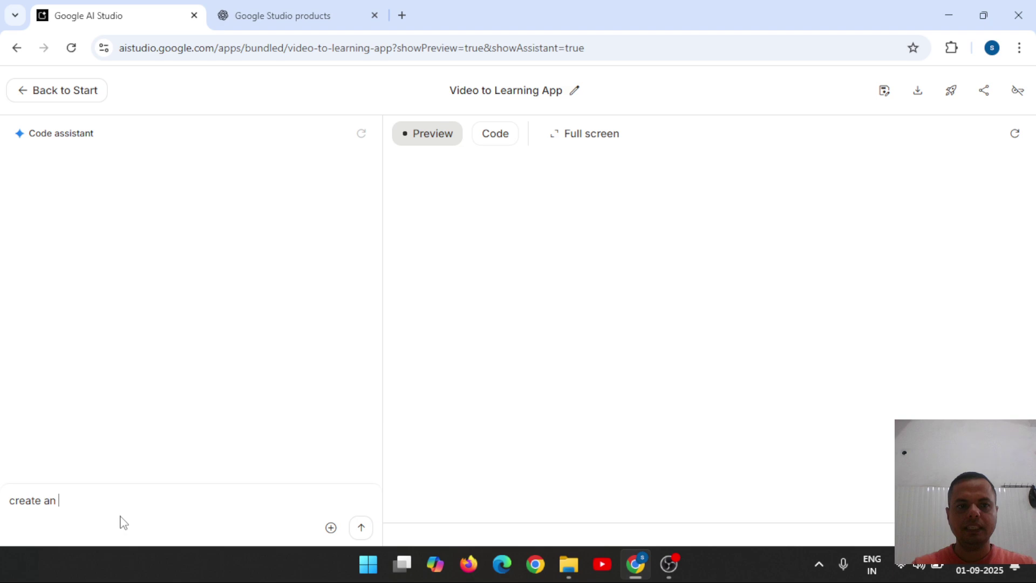
text( learning app )
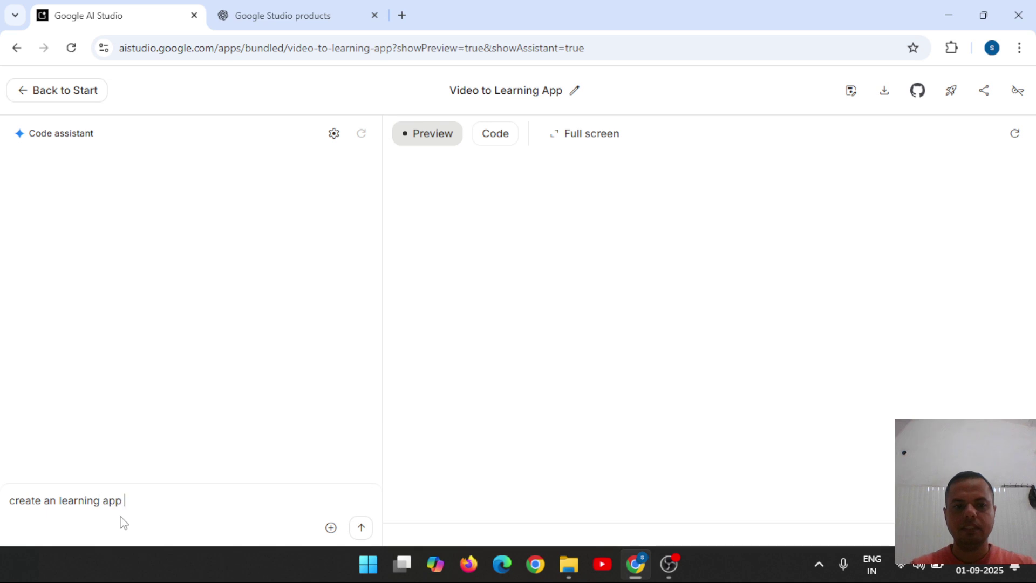
text(where s)
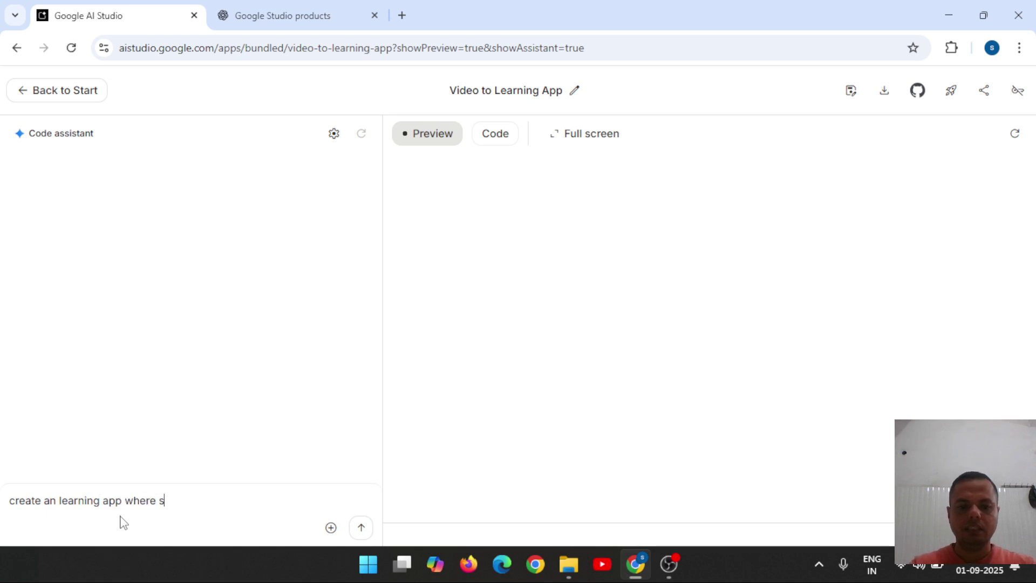
text(tudent ca)
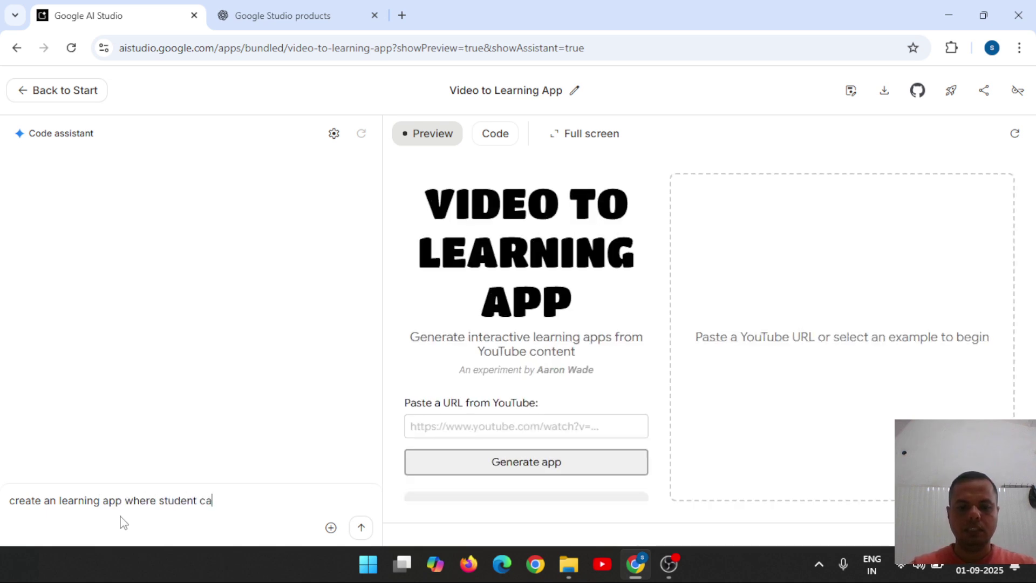
text(n learn)
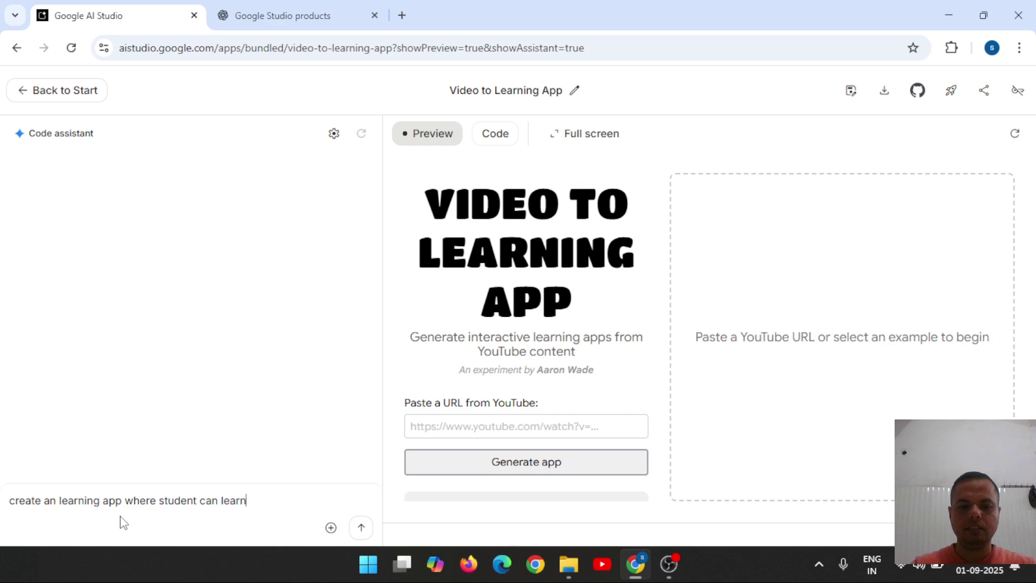
text( throu)
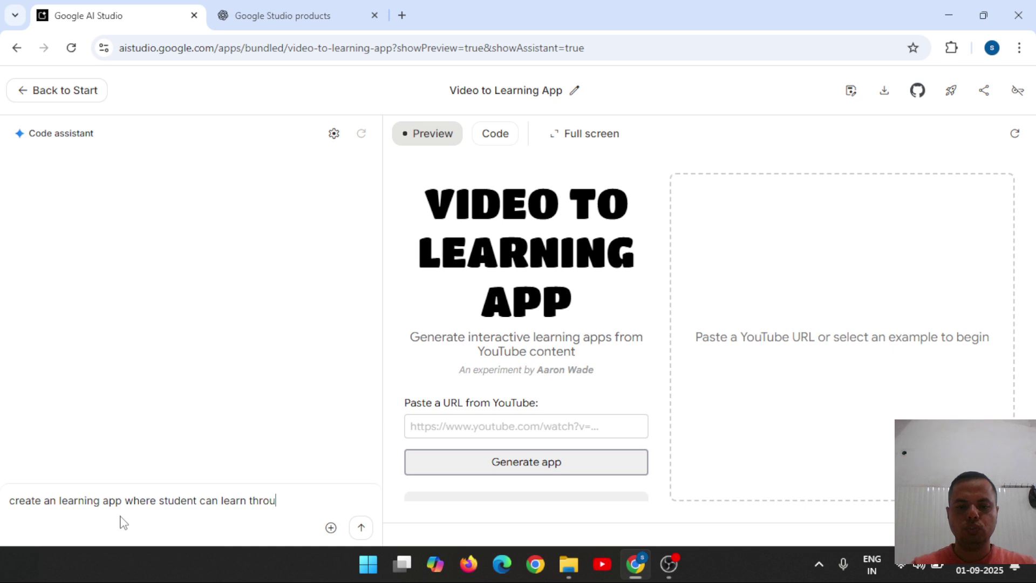
text(gh video)
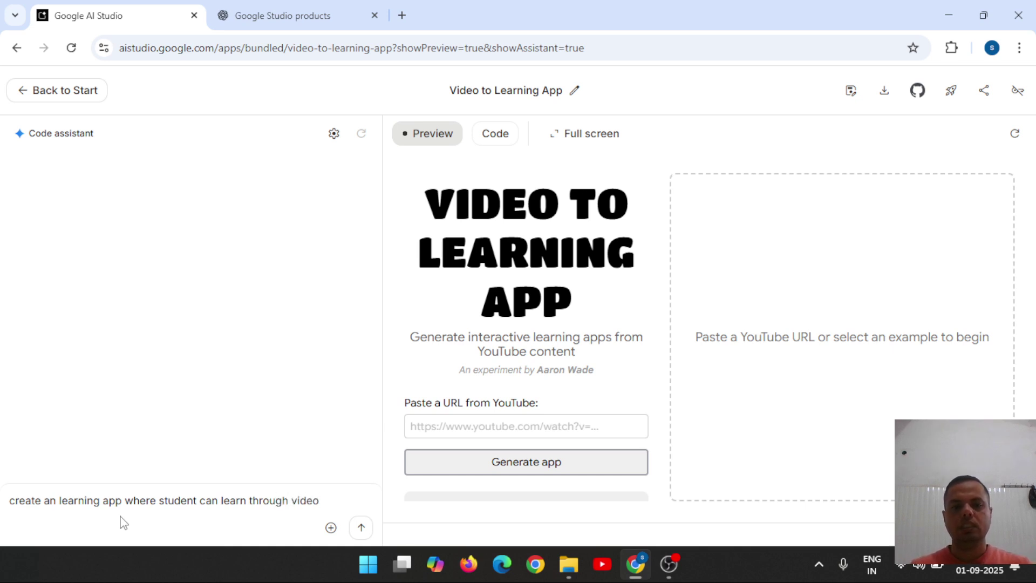
text( and ma)
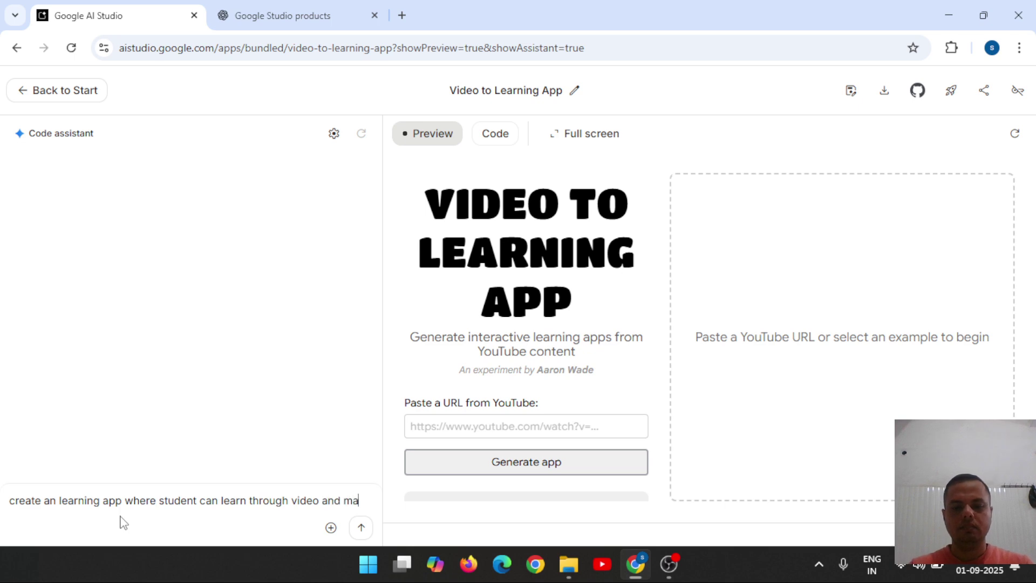
text(ke it )
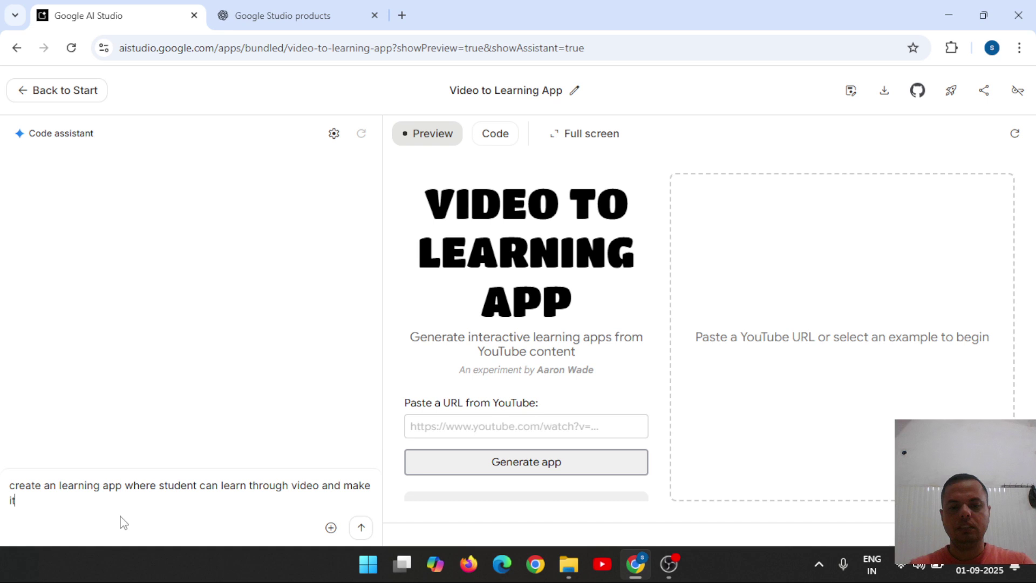
text(more )
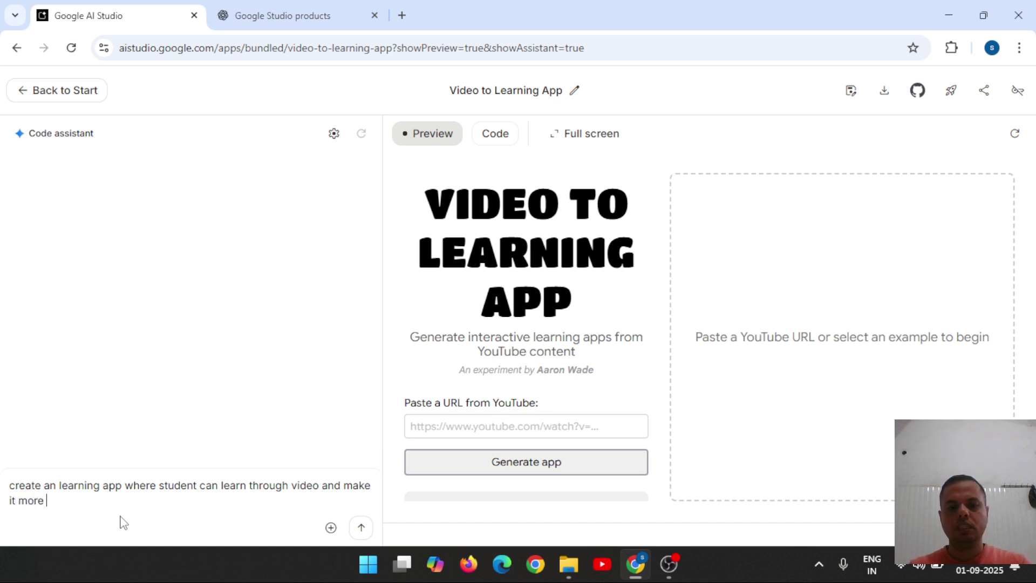
text(easy to)
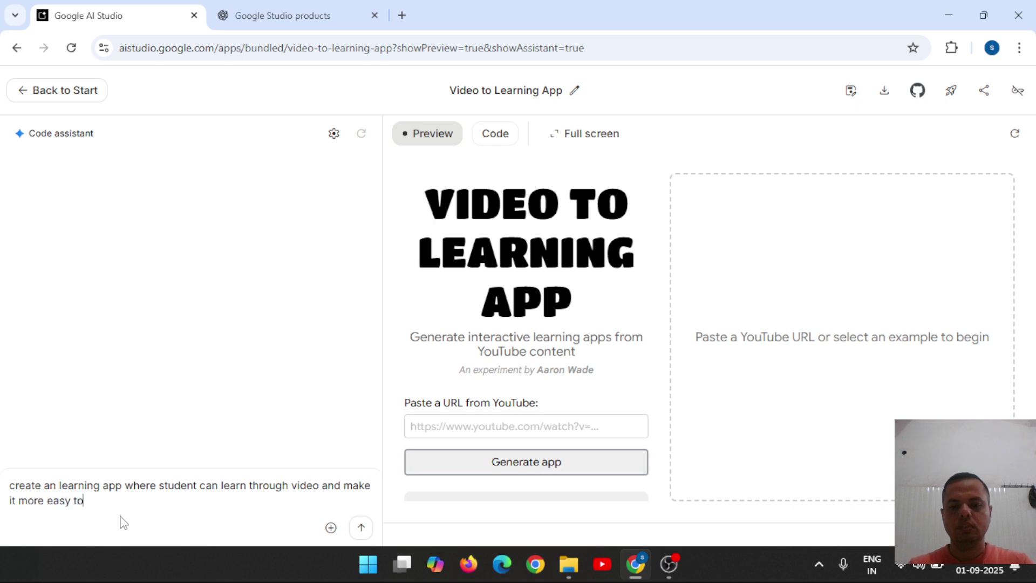
text( use applica)
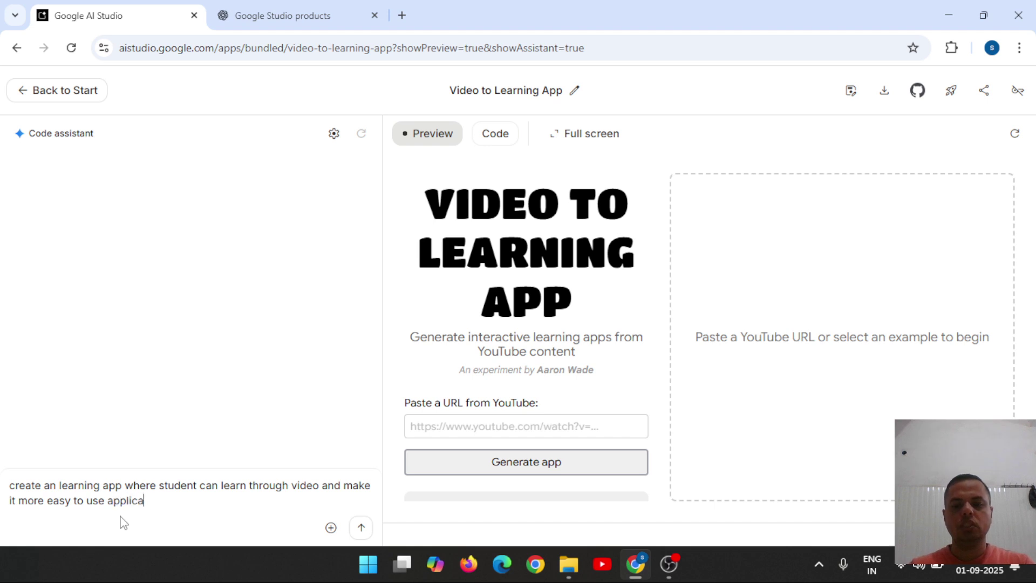
text(tion)
key(shift+Return)
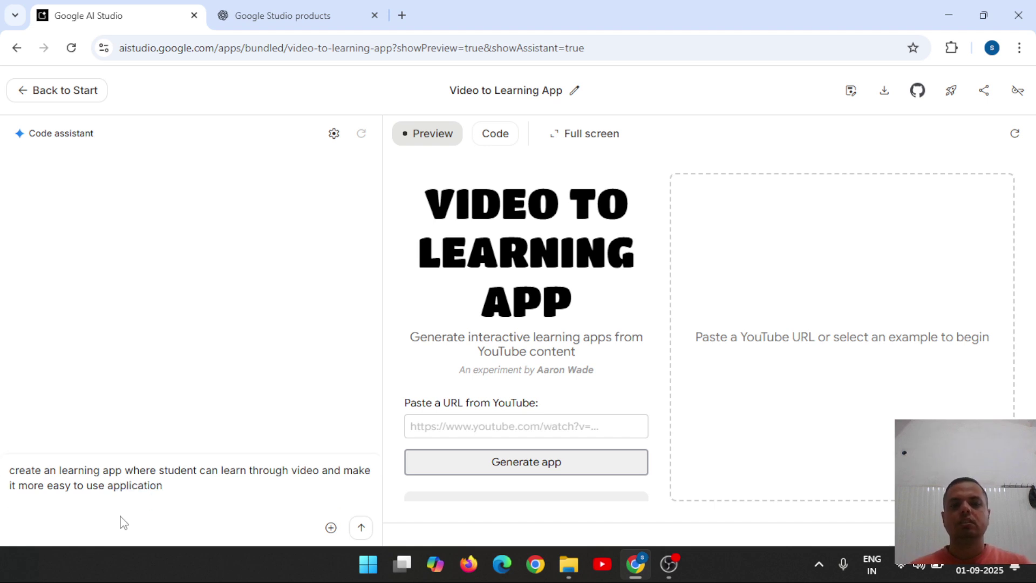
Send the learning-app request, then reset the code assistant conversation.
click(362, 529)
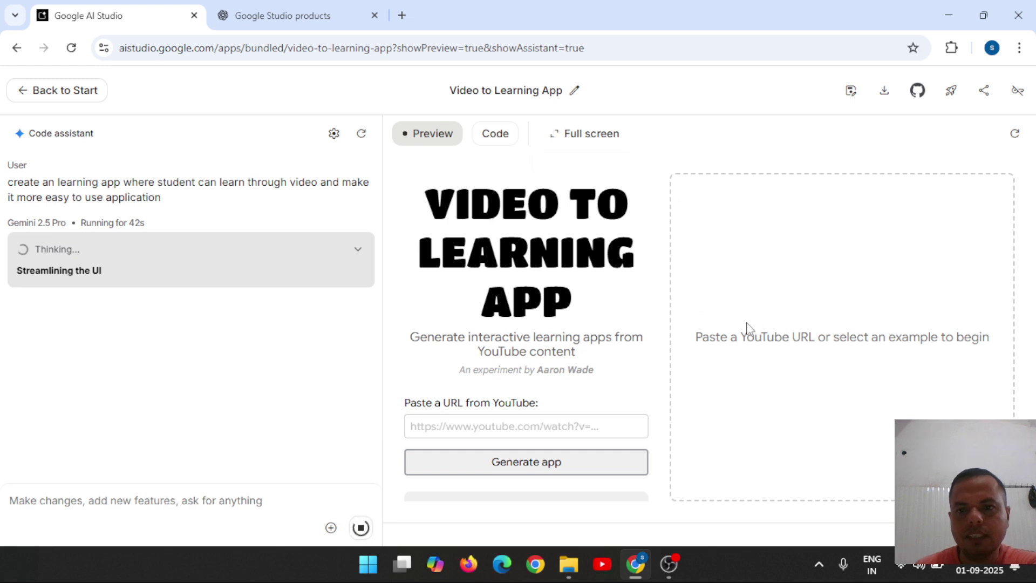
double_click(769, 338)
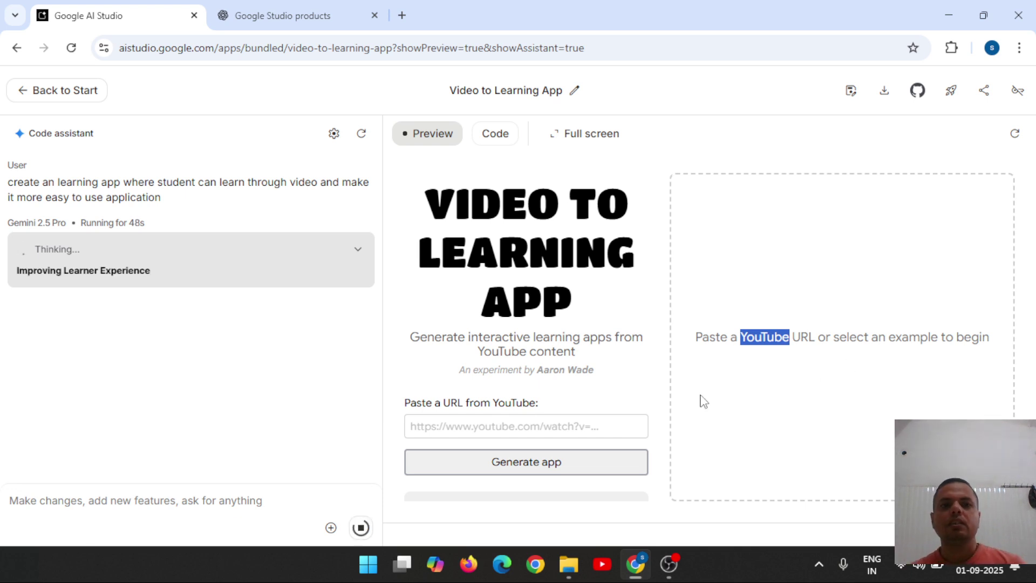
click(361, 136)
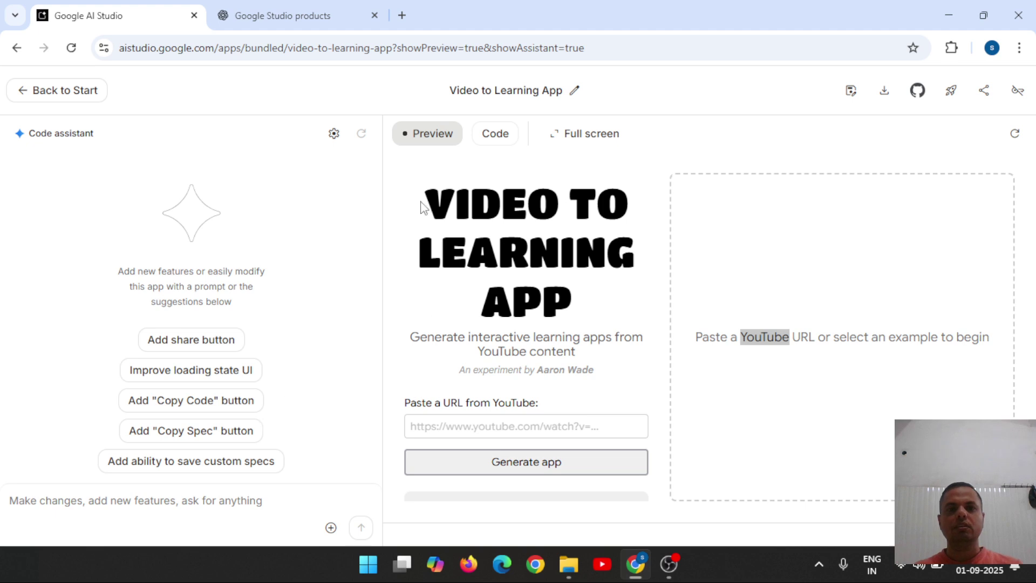
Open youtube.com in a new tab and play the first video on your own channel.
click(402, 16)
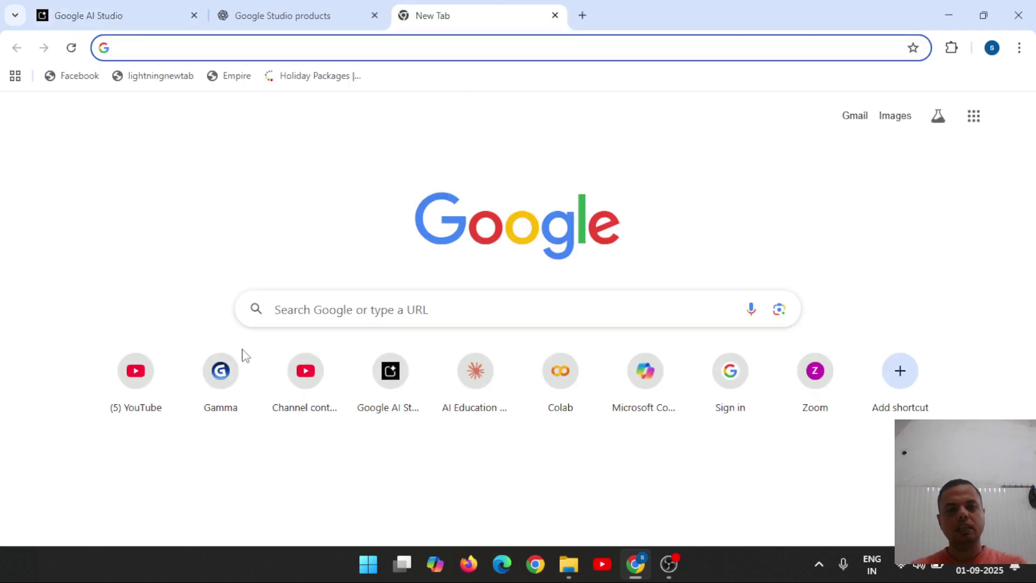
text(you)
key(Return)
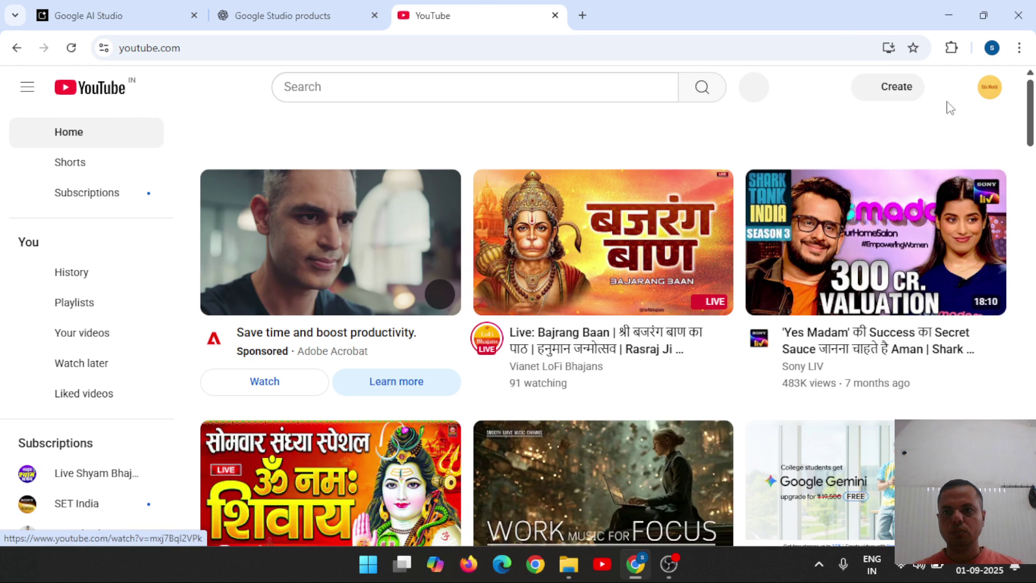
click(989, 88)
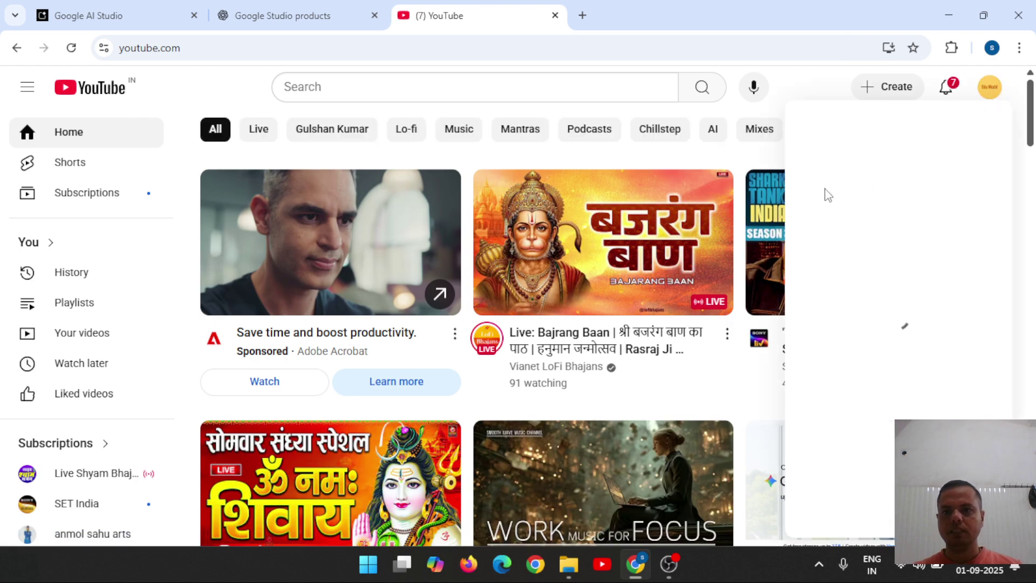
click(839, 135)
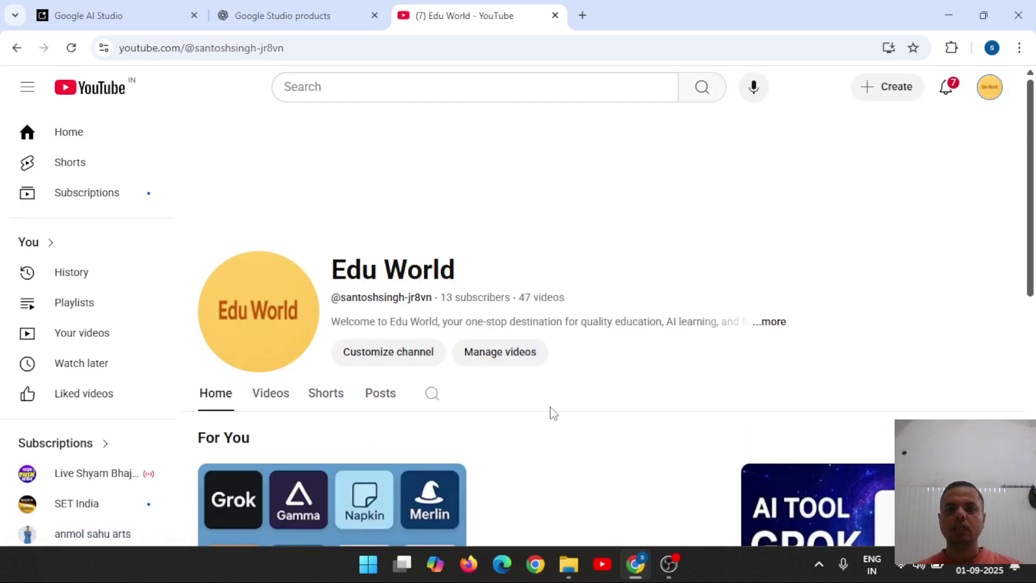
click(303, 498)
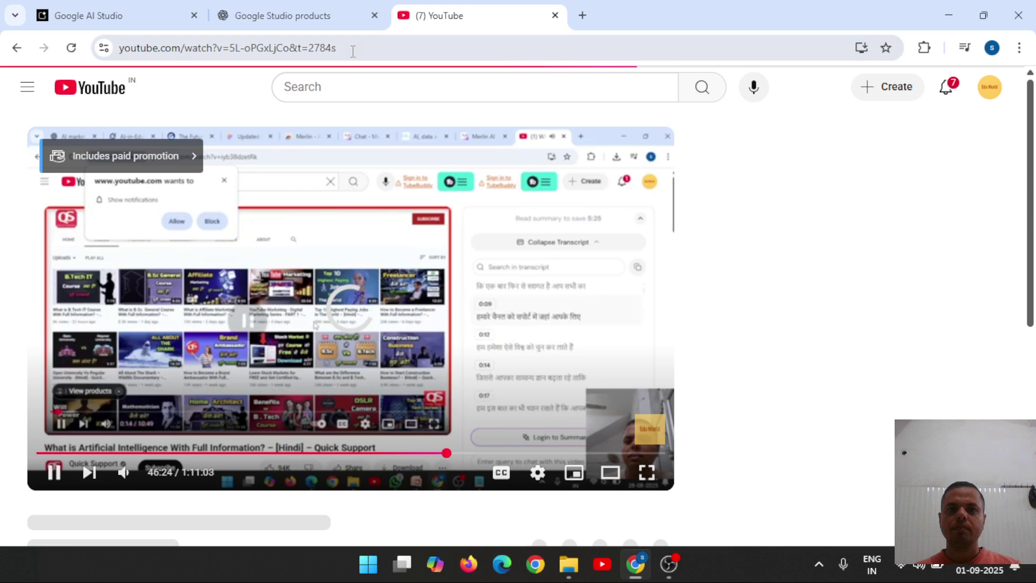
Copy the AI tools video's URL, pause playback, and switch to the ChatGPT tab.
click(352, 48)
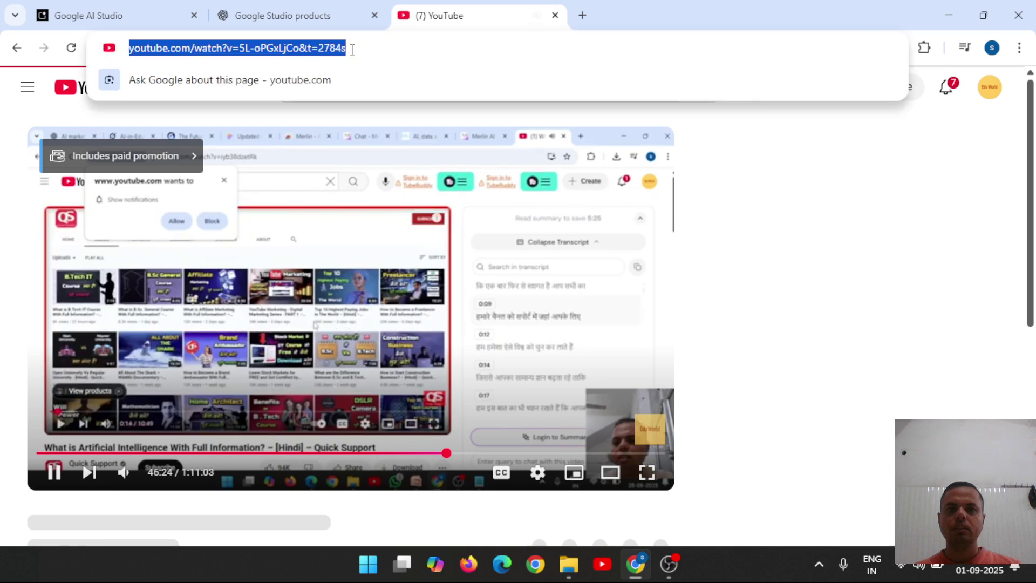
right_click(298, 50)
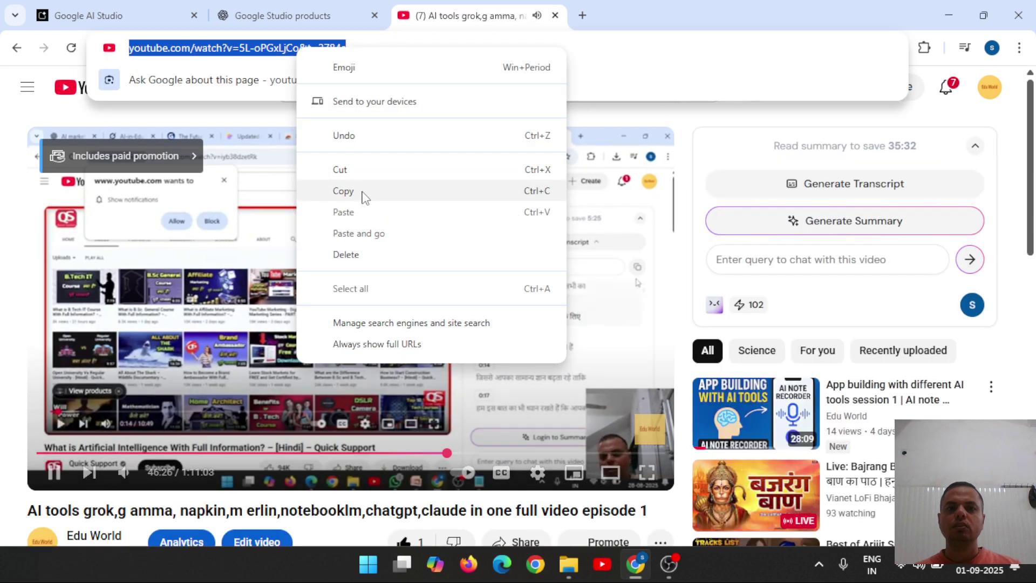
click(343, 190)
click(315, 336)
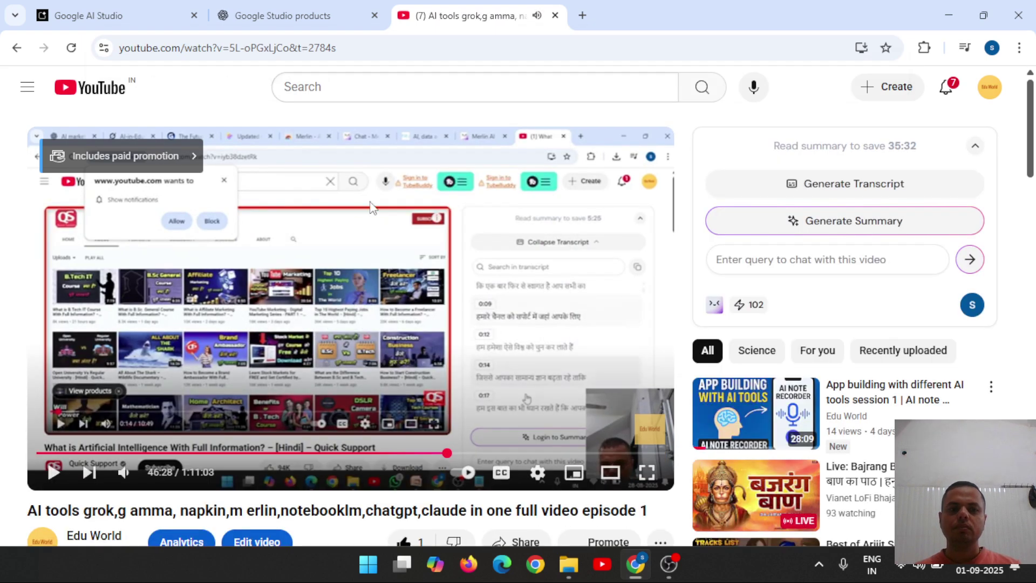
click(259, 15)
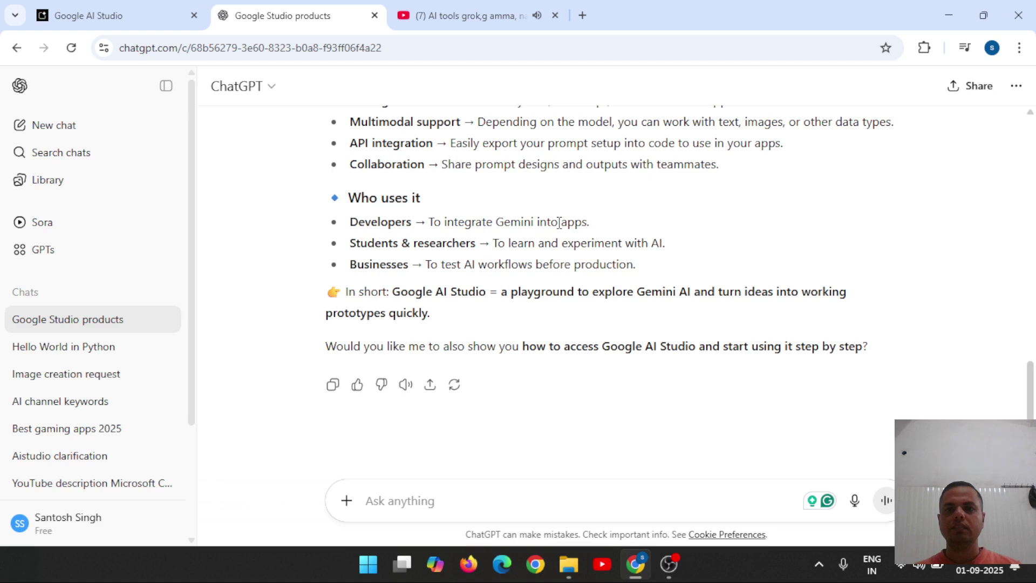
Paste the YouTube video link into the Video to Learning App and generate the app.
click(108, 16)
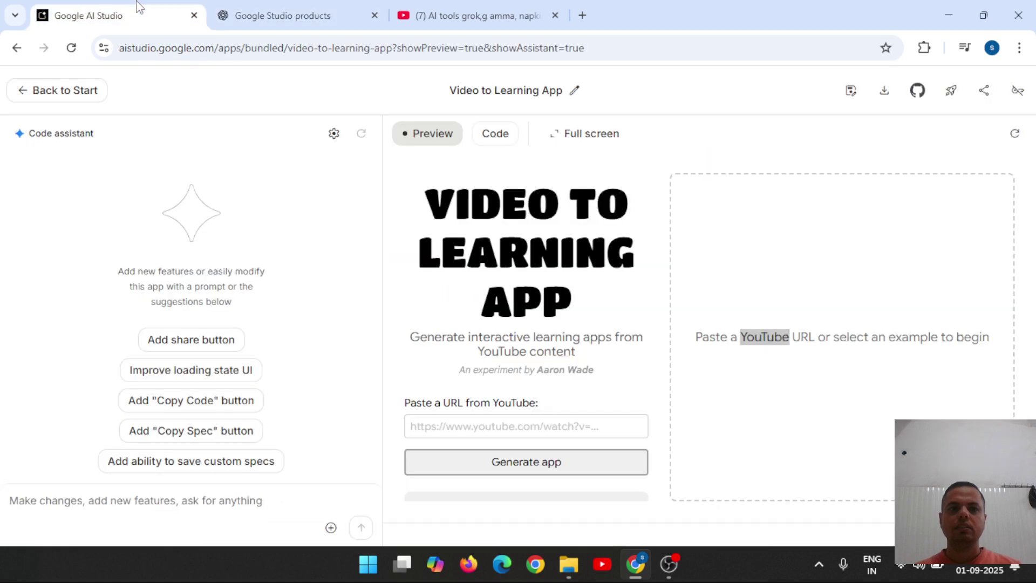
click(494, 426)
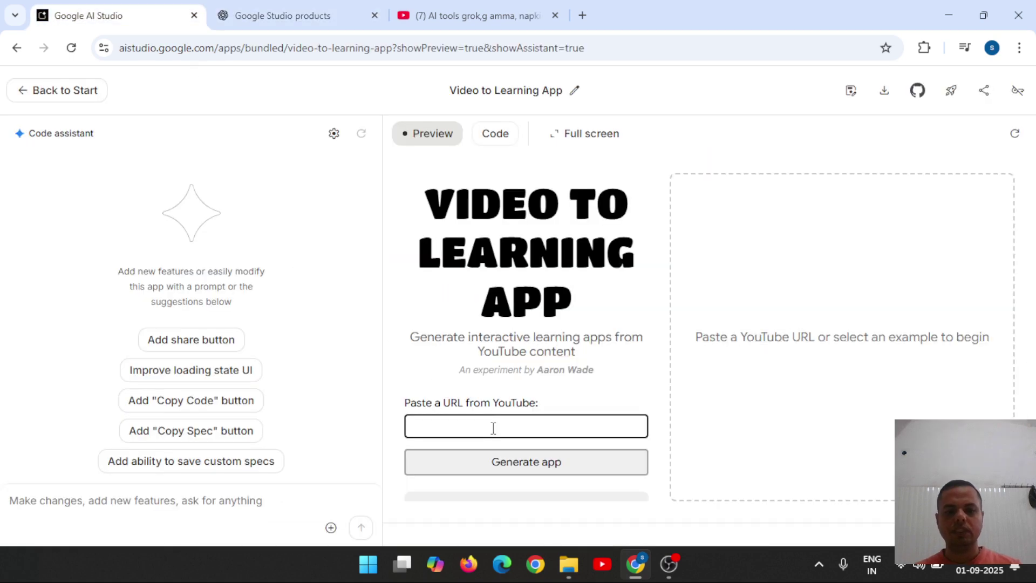
key(ctrl+v)
click(523, 462)
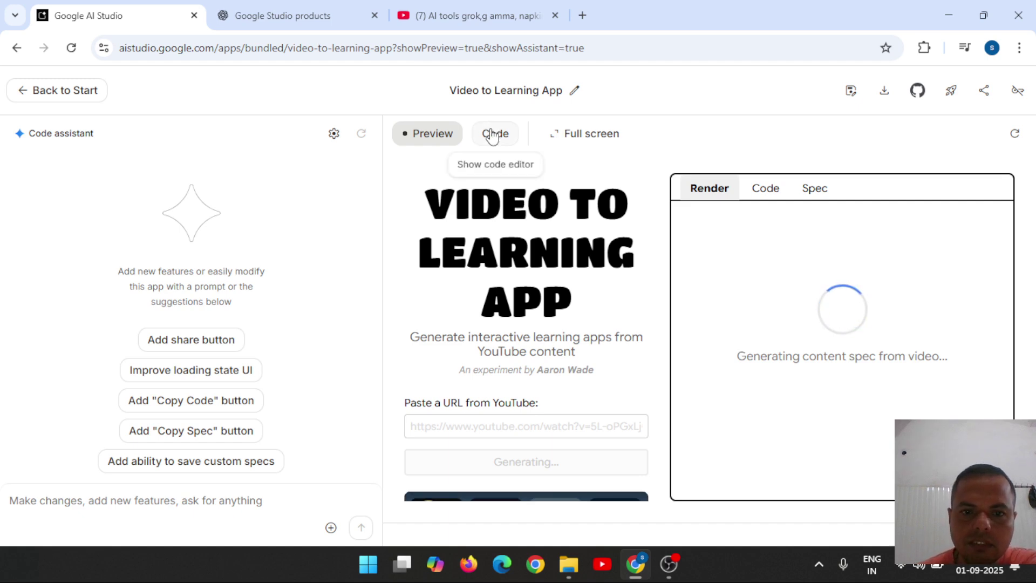
click(492, 135)
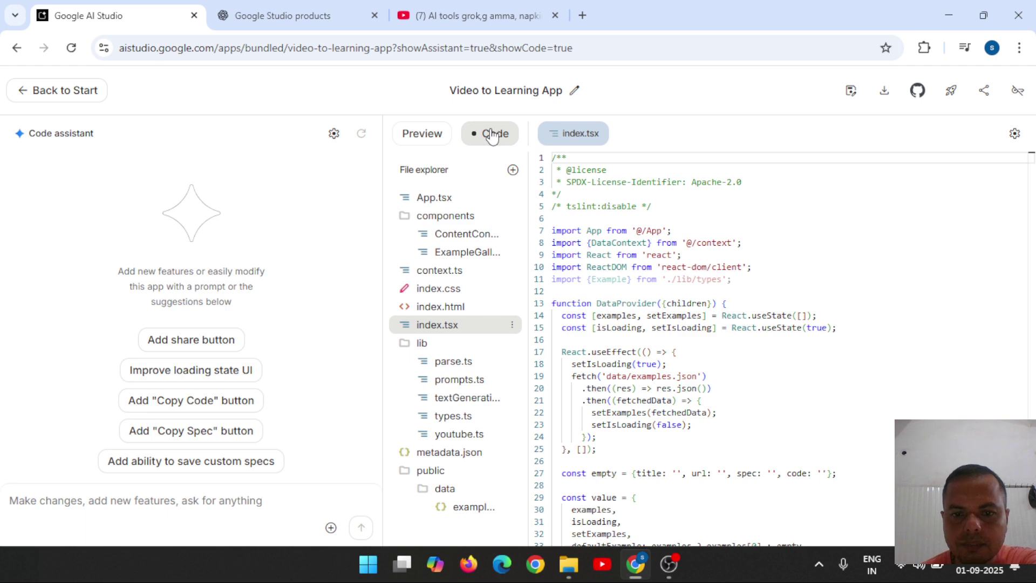
click(423, 140)
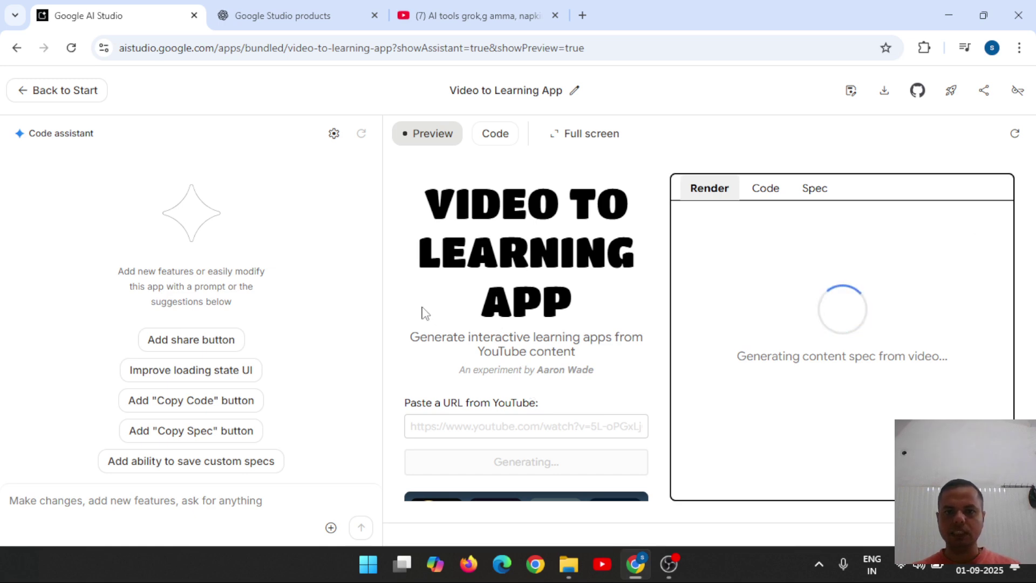
scroll(423, 310, down, 6)
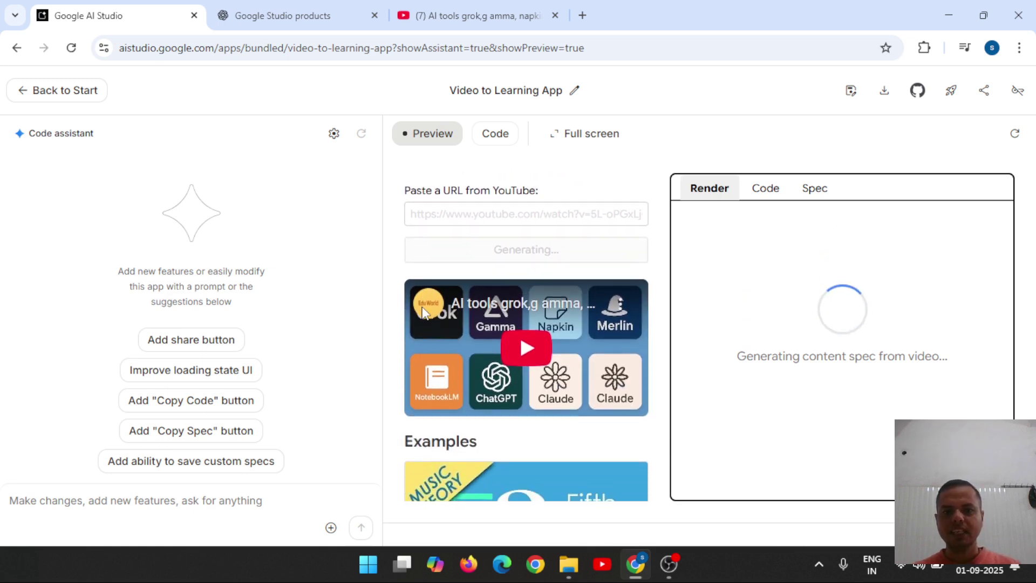
scroll(422, 307, up, 4)
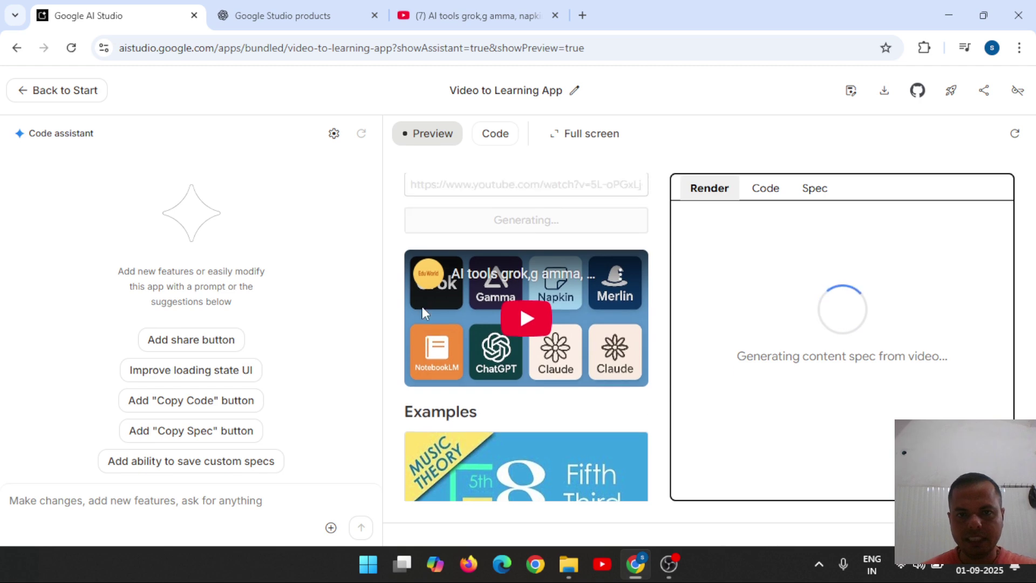
scroll(421, 306, down, 5)
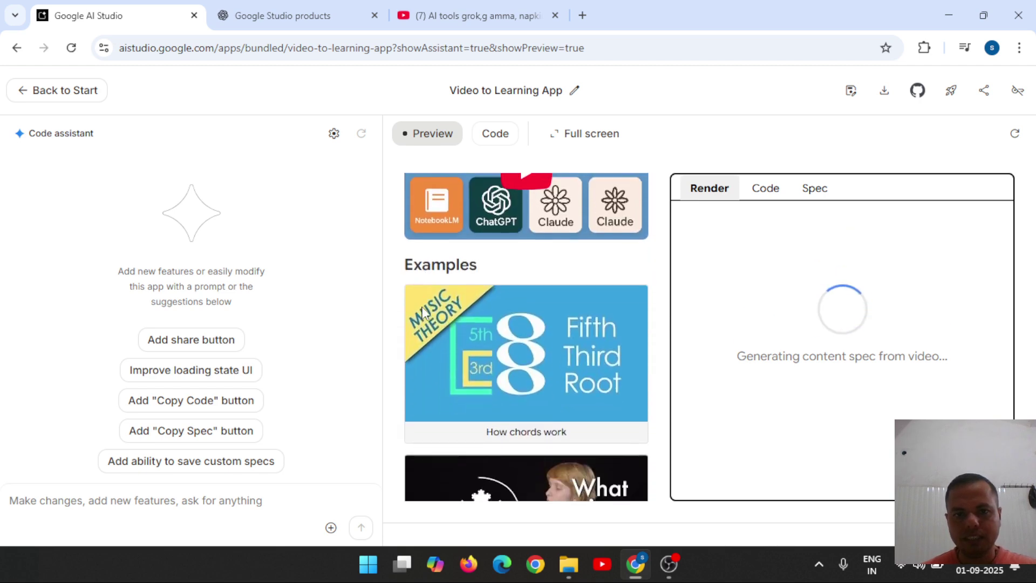
scroll(422, 312, down, 7)
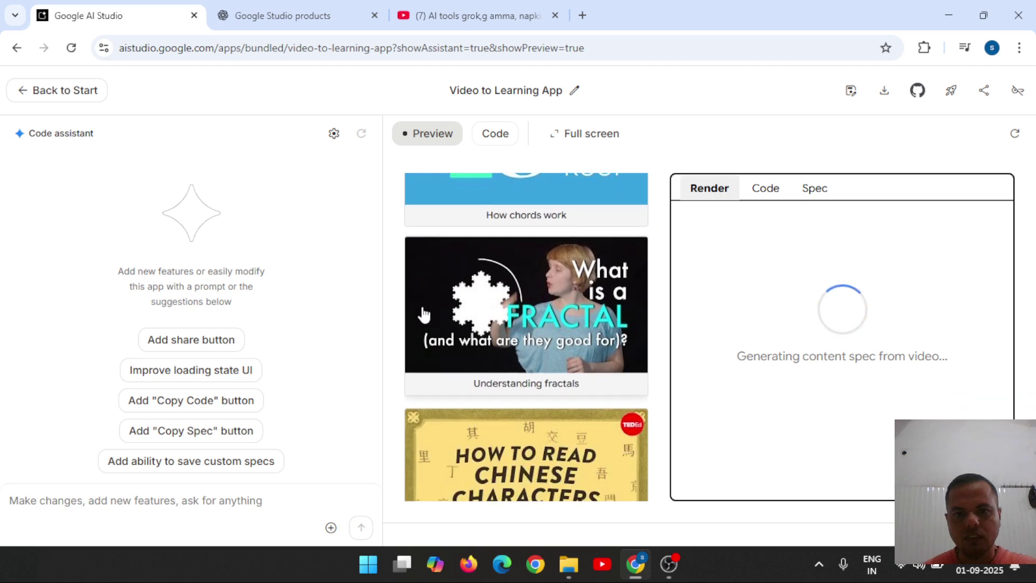
scroll(423, 313, down, 9)
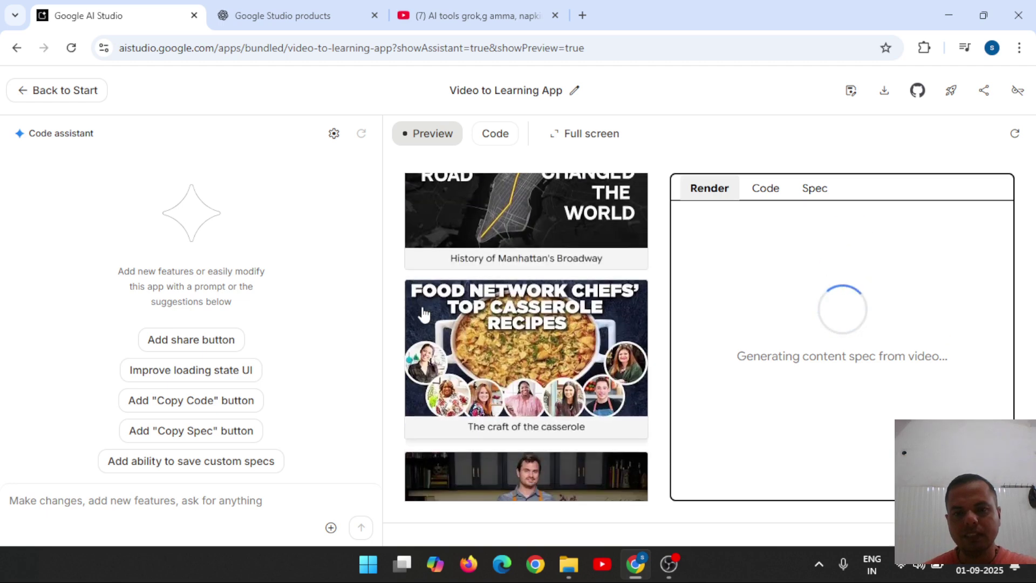
scroll(423, 313, down, 8)
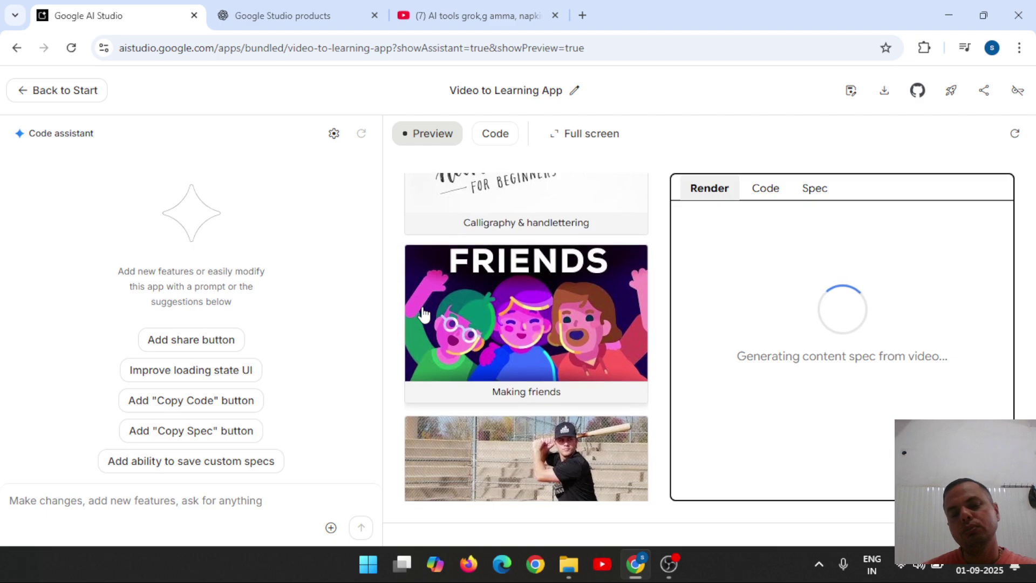
scroll(423, 313, down, 4)
scroll(423, 313, up, 12)
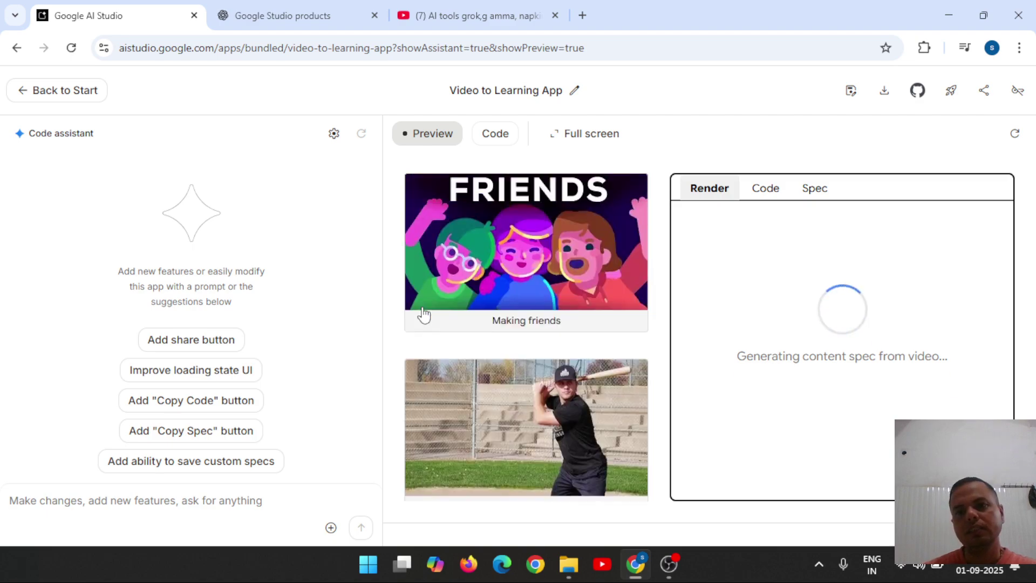
scroll(424, 313, up, 15)
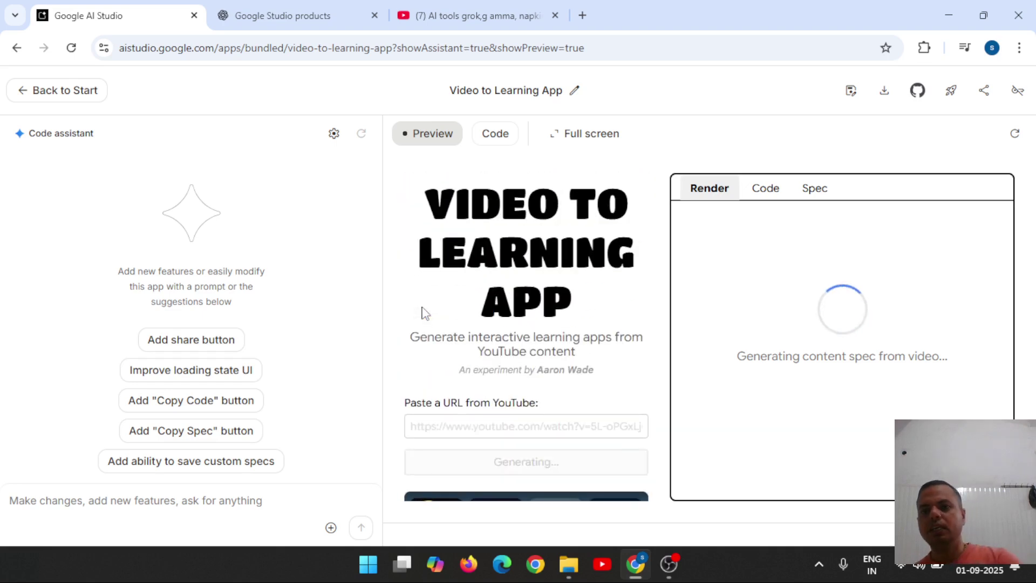
click(765, 191)
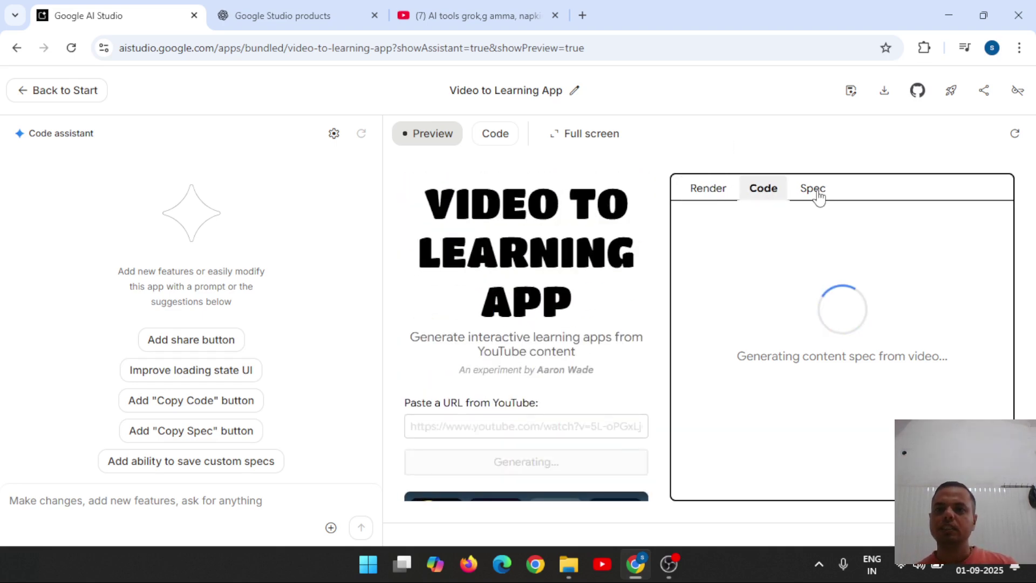
click(817, 194)
click(770, 193)
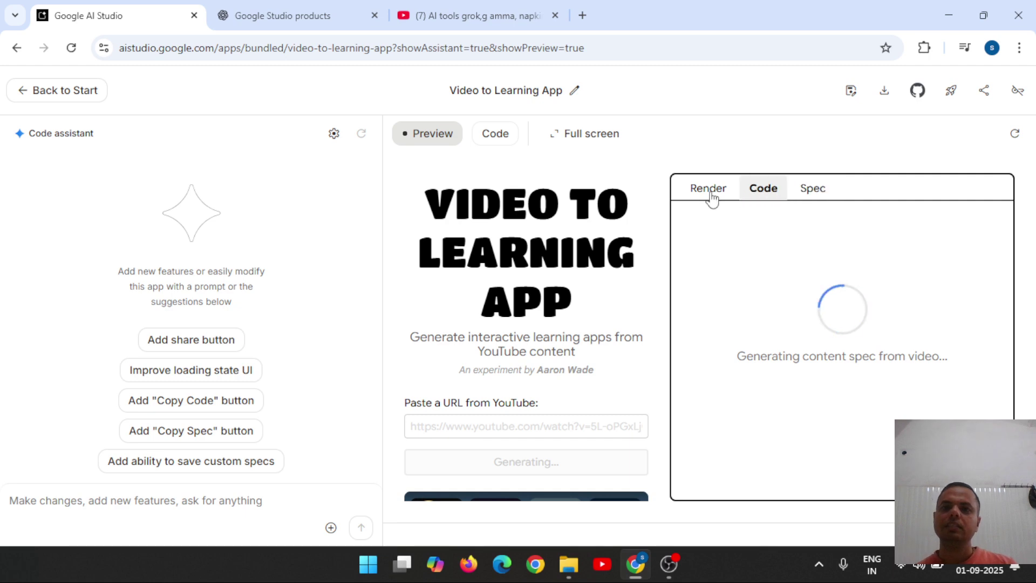
click(711, 199)
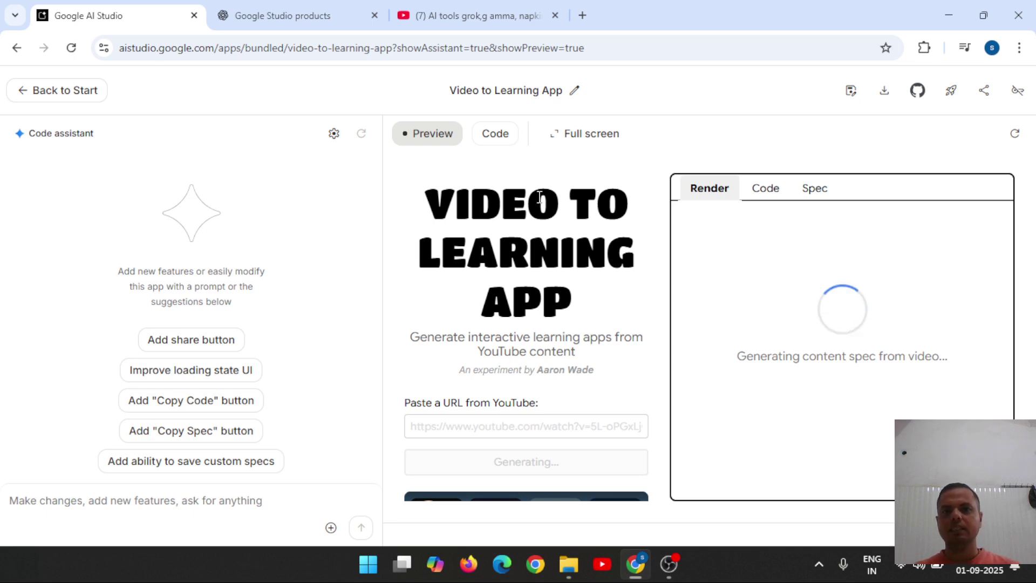
Load aistudio.google.com in a new tab for a fresh Untitled prompt.
click(583, 16)
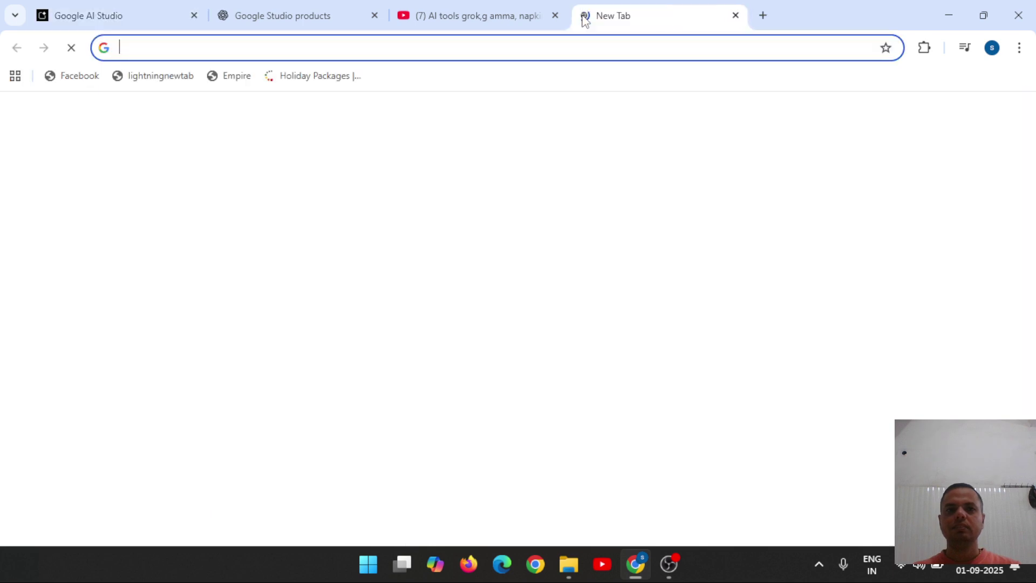
text(ai)
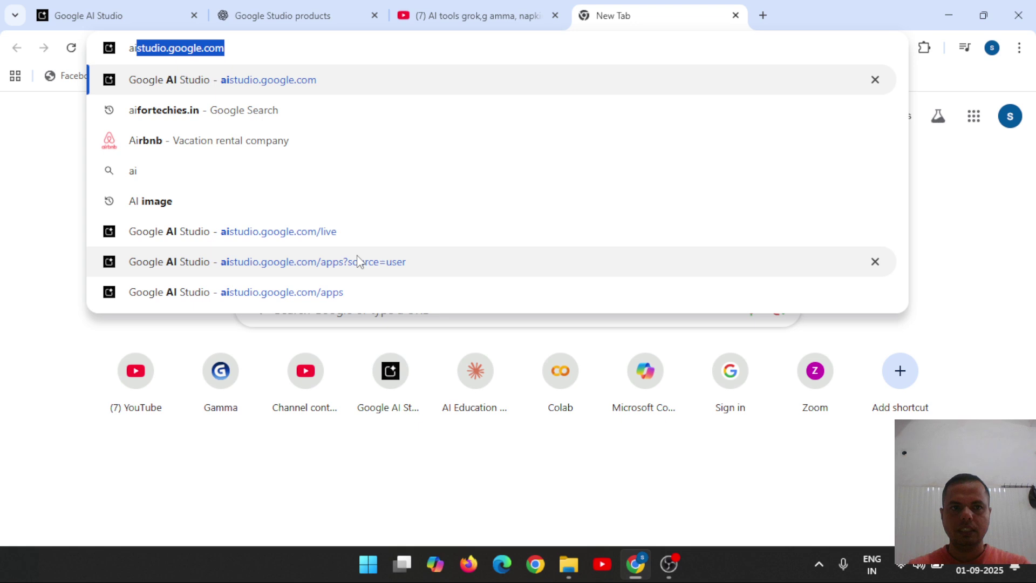
key(Return)
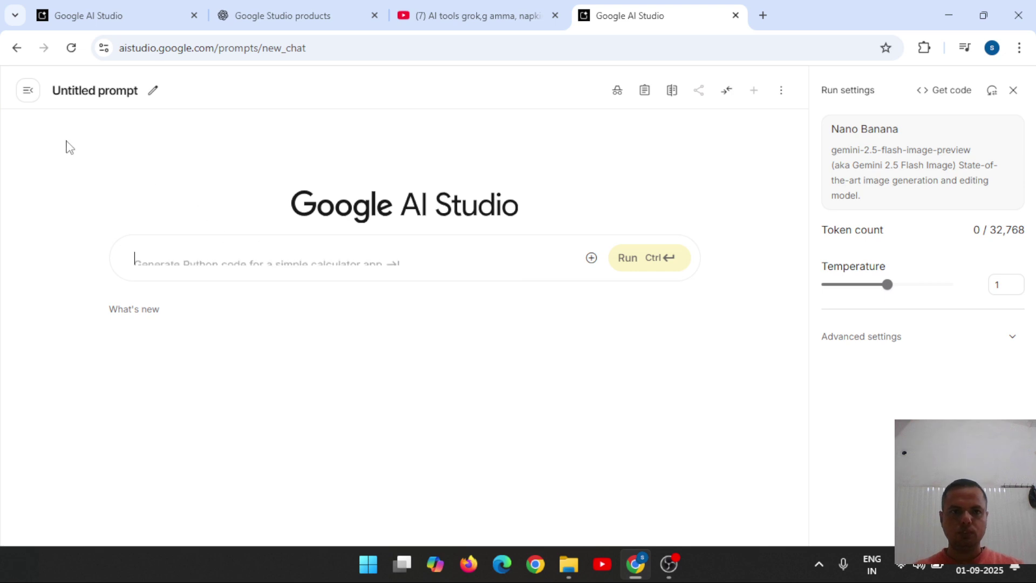
Open the bundled Imagen starter app from Generate media for editing in Build.
click(29, 92)
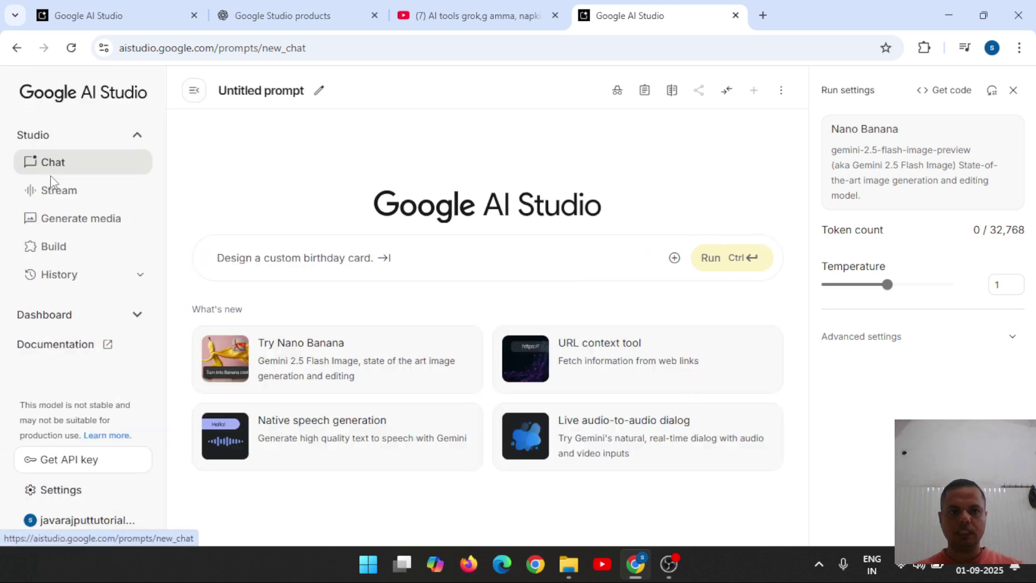
click(68, 220)
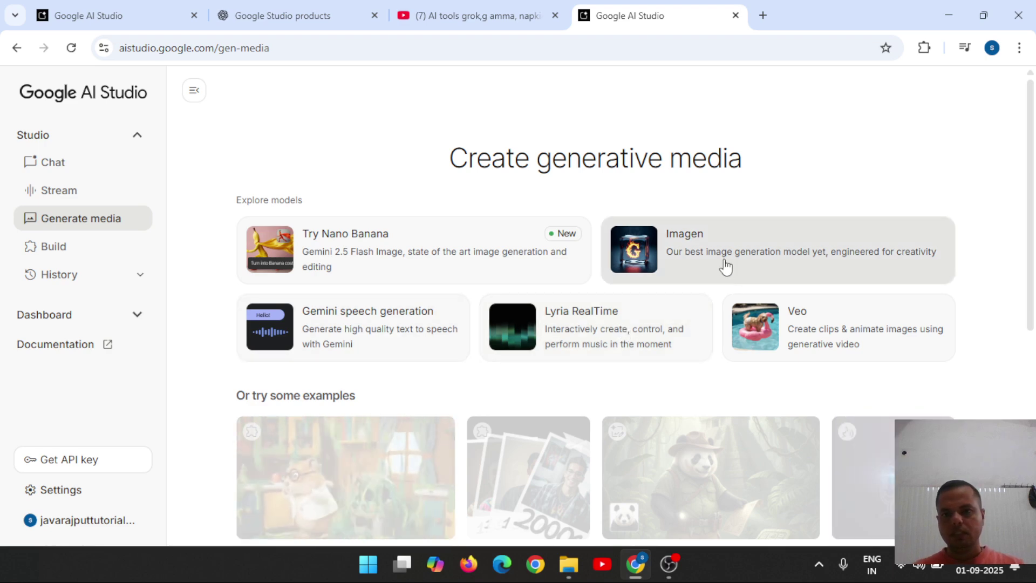
click(798, 262)
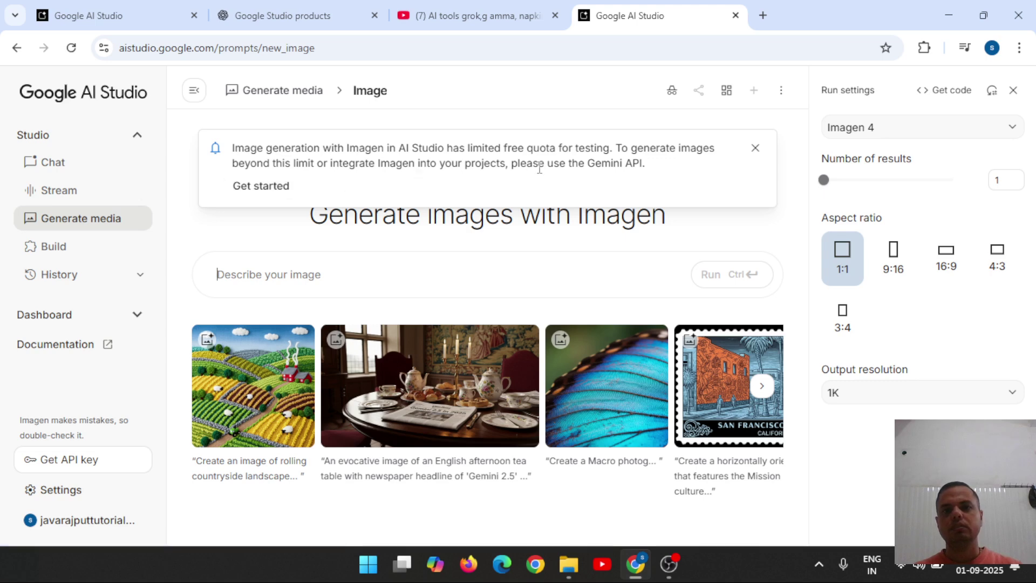
double_click(624, 165)
click(239, 187)
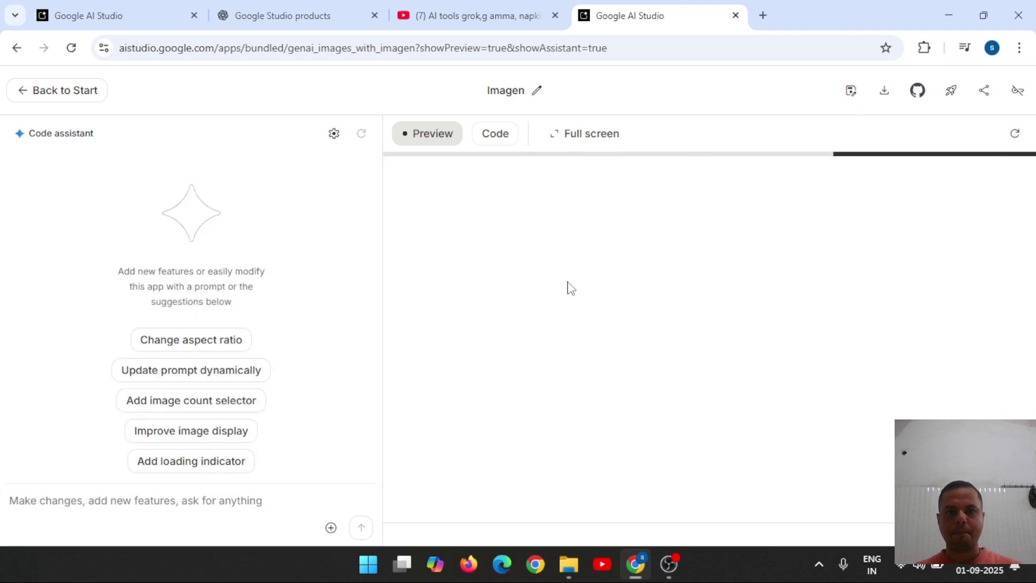
Ask the code assistant to 'create an image of techer' for a teacher-student conversation scene.
click(94, 502)
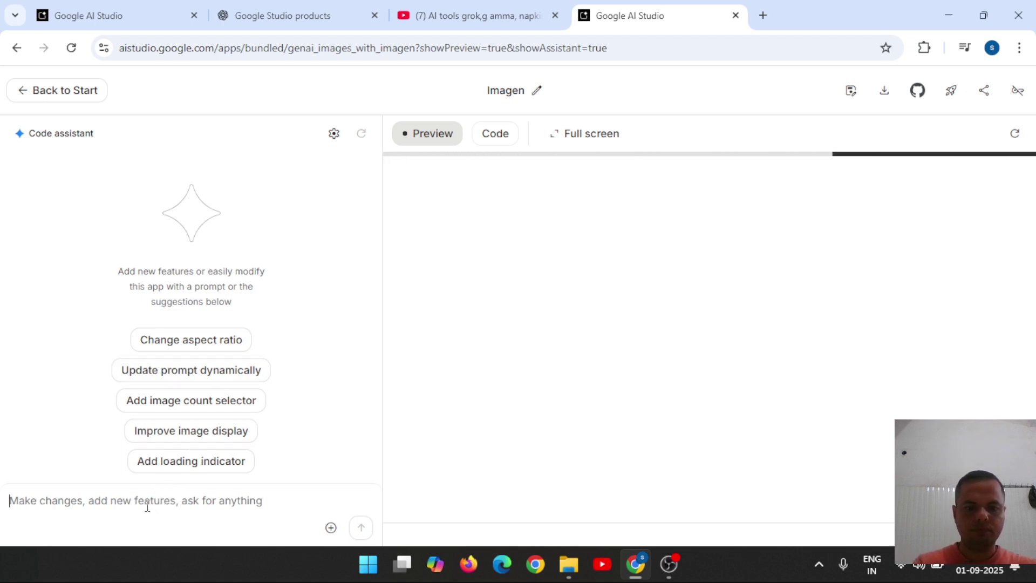
text(create an i)
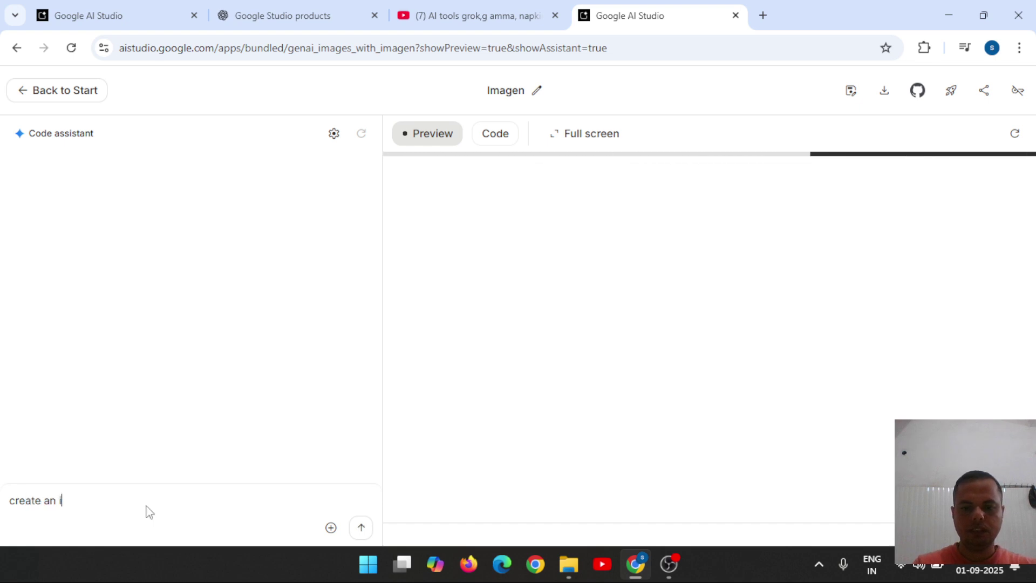
text(mage )
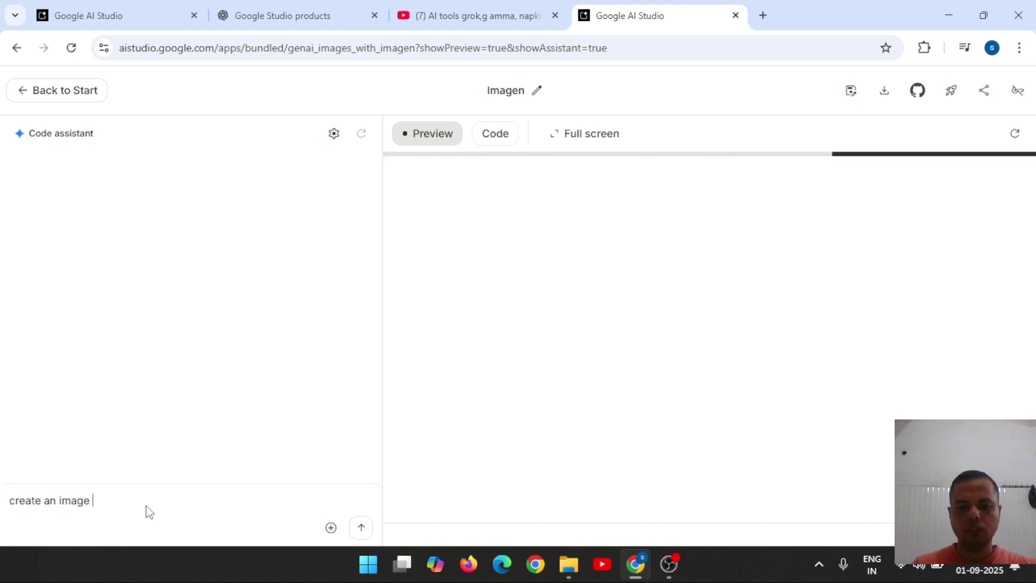
text(of teche)
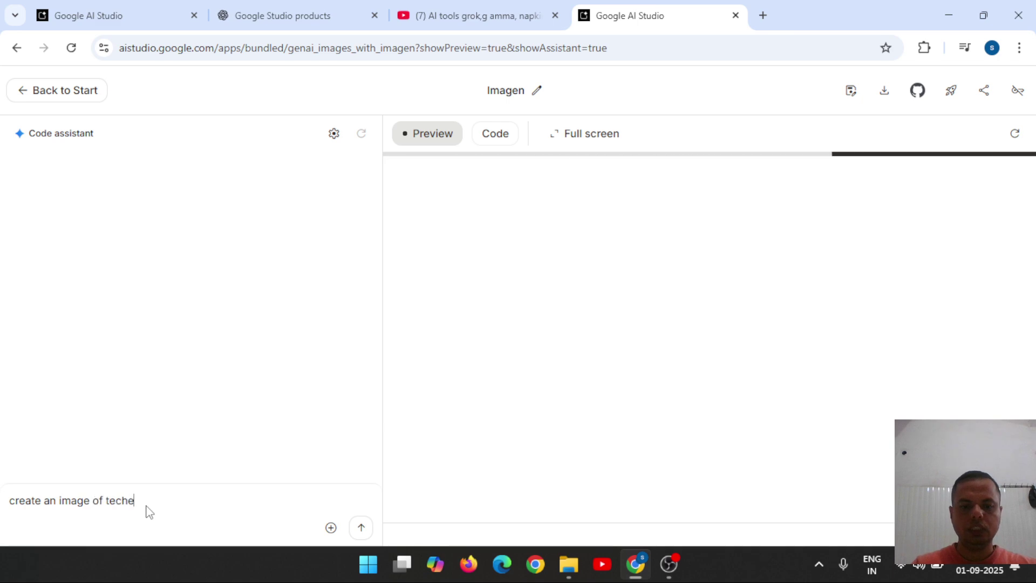
text(r)
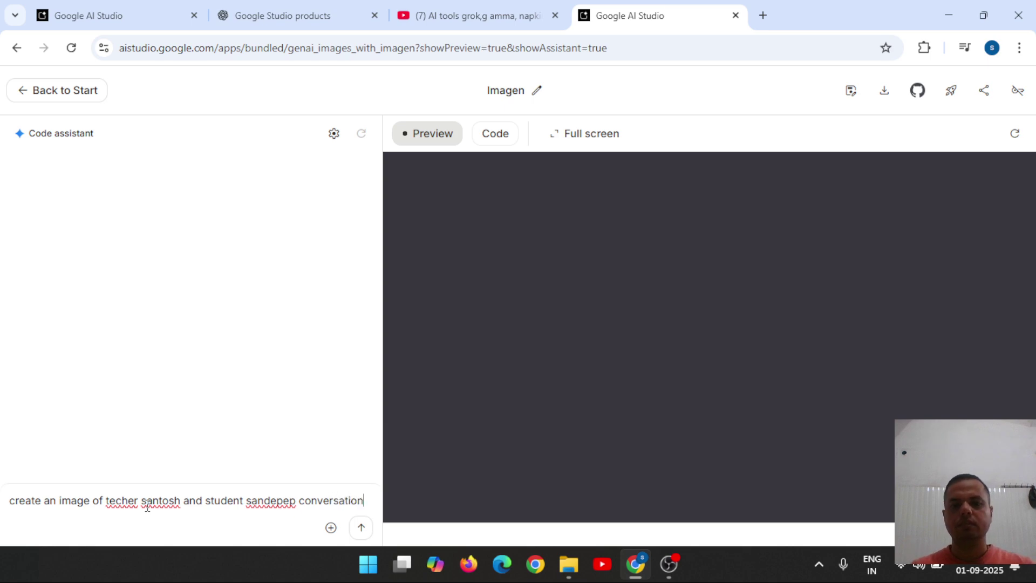
click(365, 536)
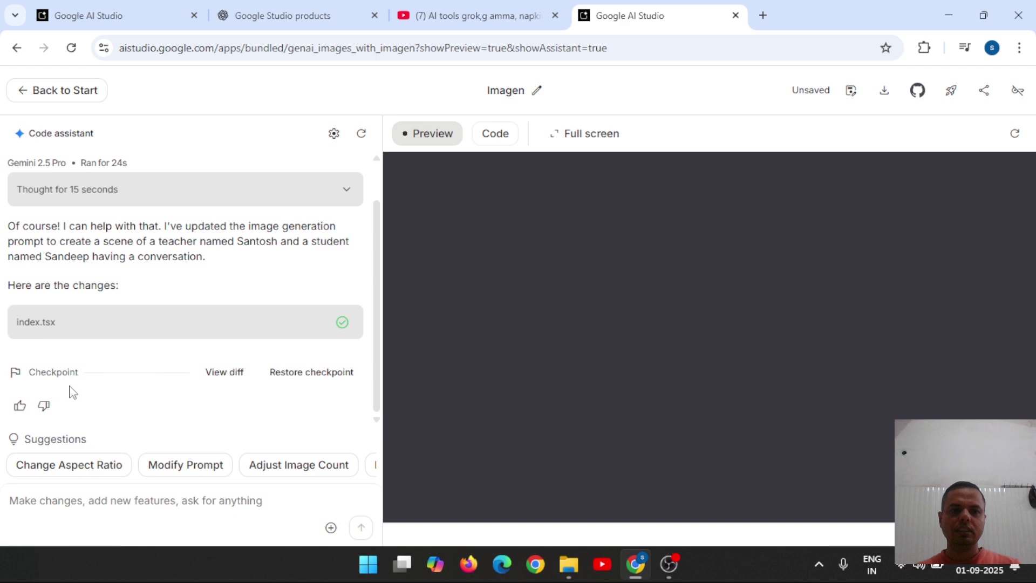
Review the updated index.tsx code, then view the two generated classroom images in the preview.
click(496, 138)
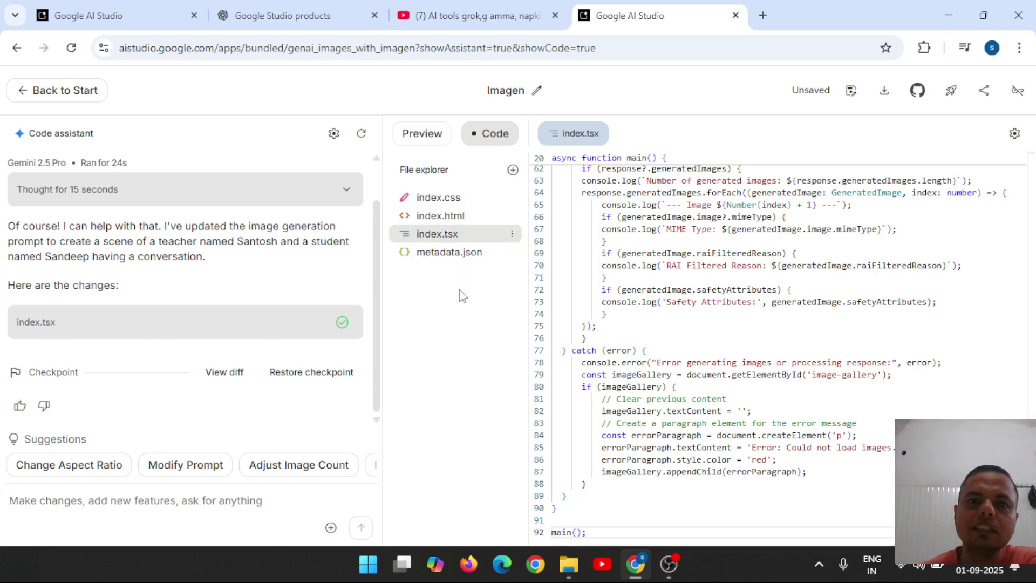
click(418, 134)
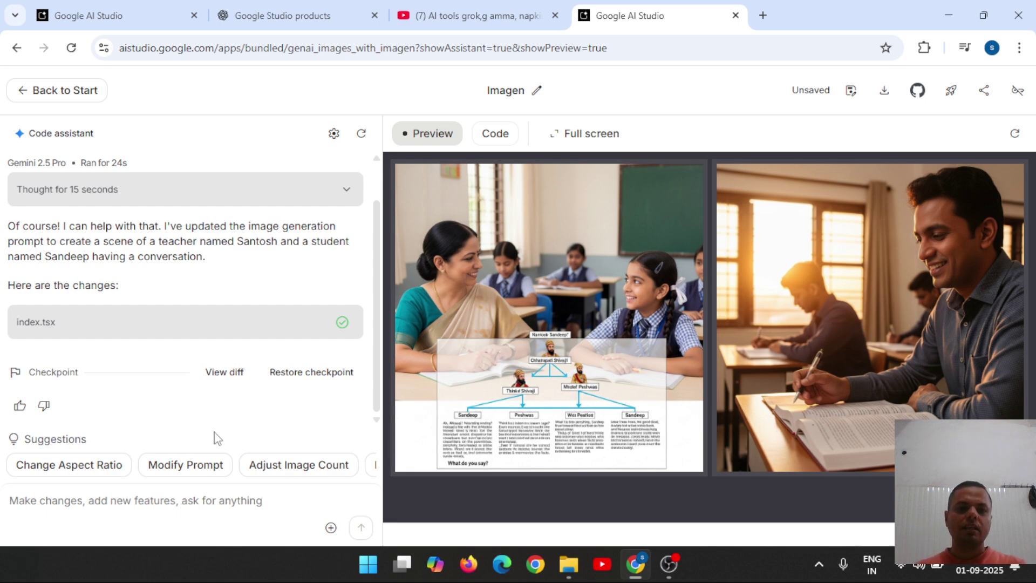
click(117, 507)
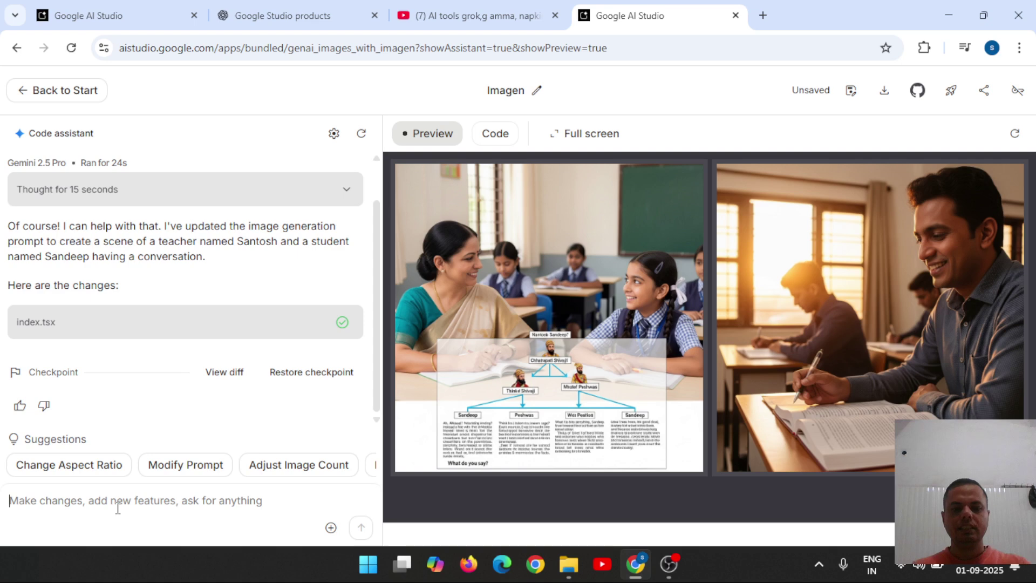
Ask the code assistant to 'create an video from this image and give it to me'.
text(create)
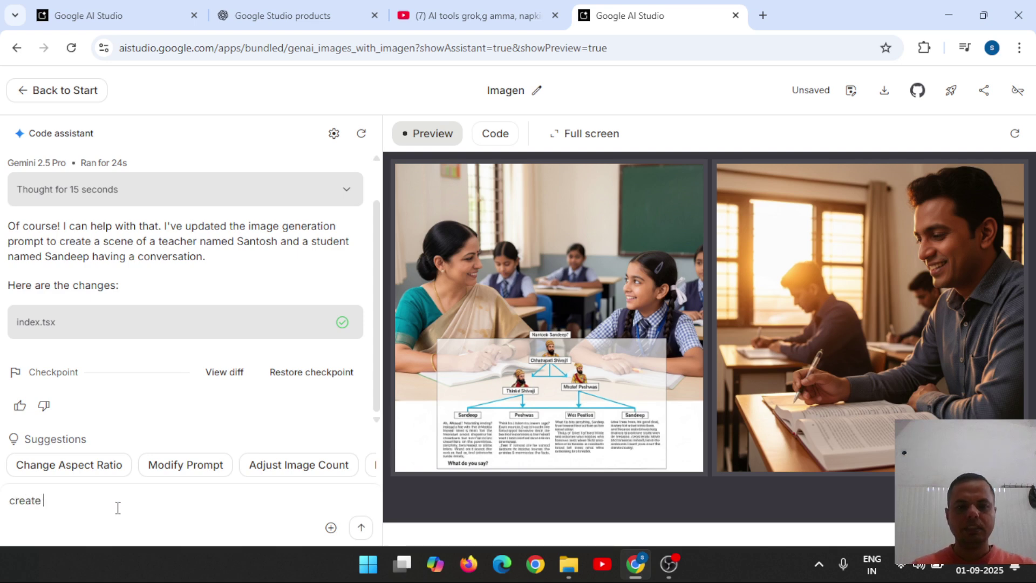
text( an video )
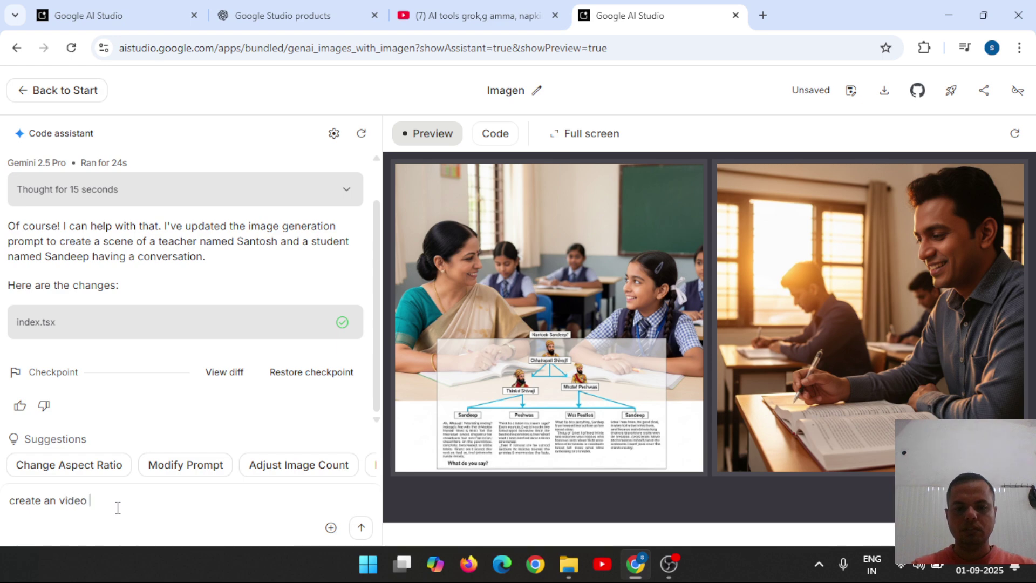
text(from this image)
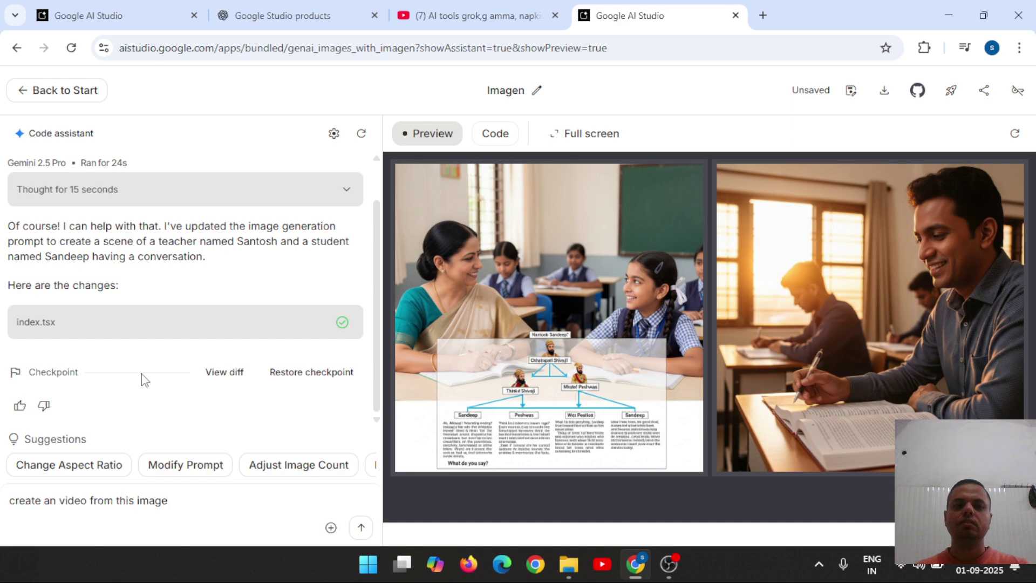
text(and gi)
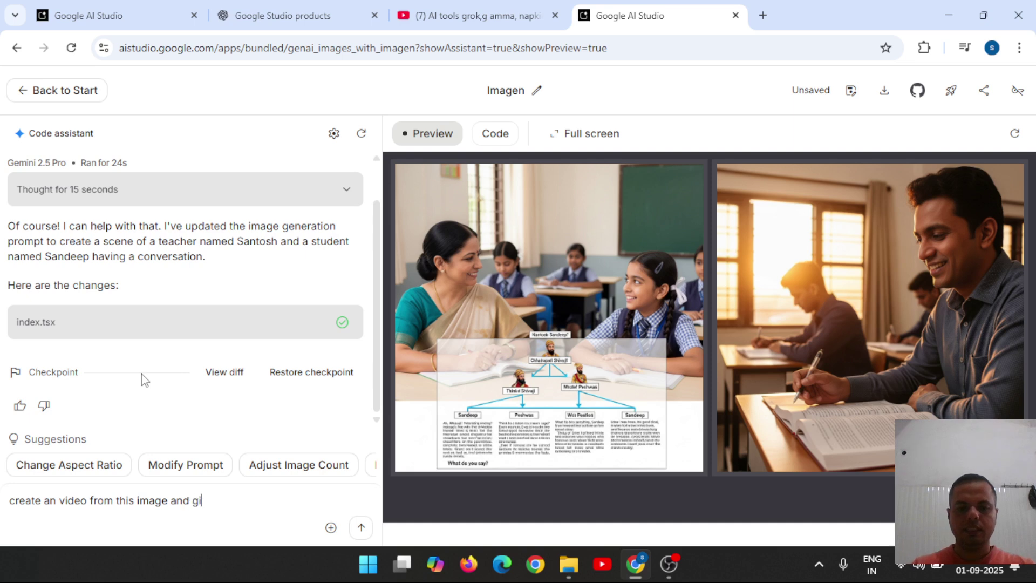
text(ve it to me)
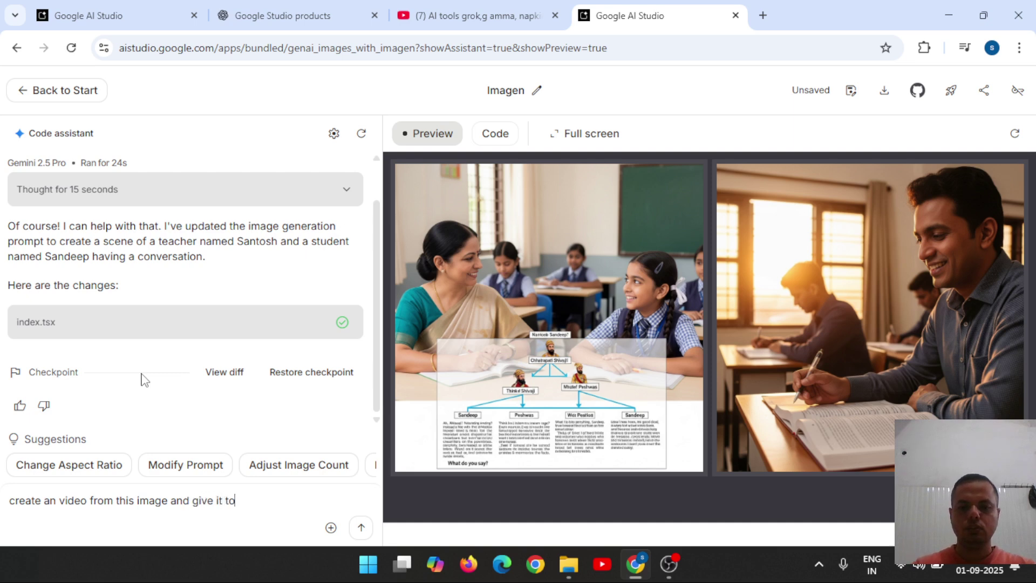
key(shift+Return)
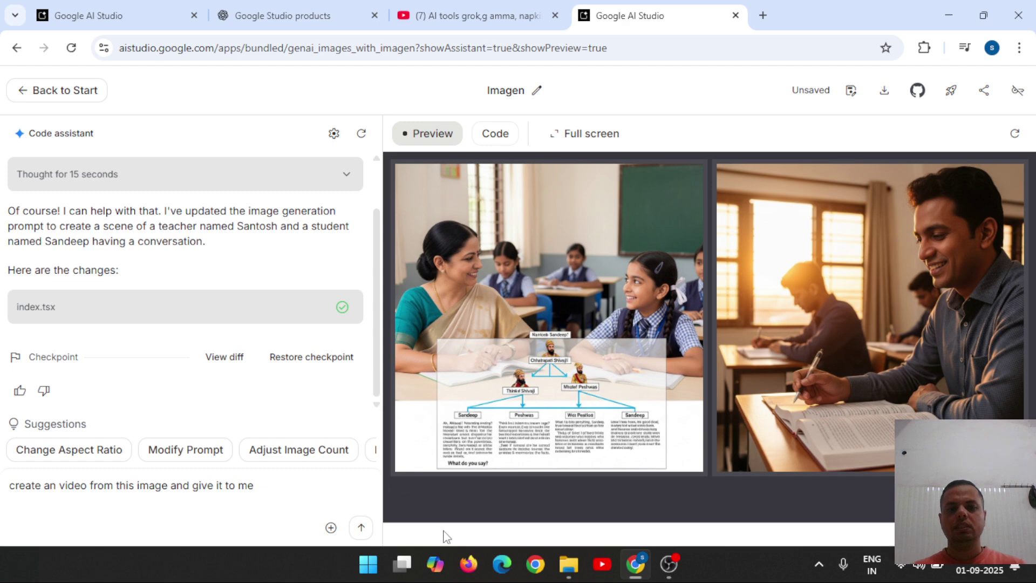
click(361, 527)
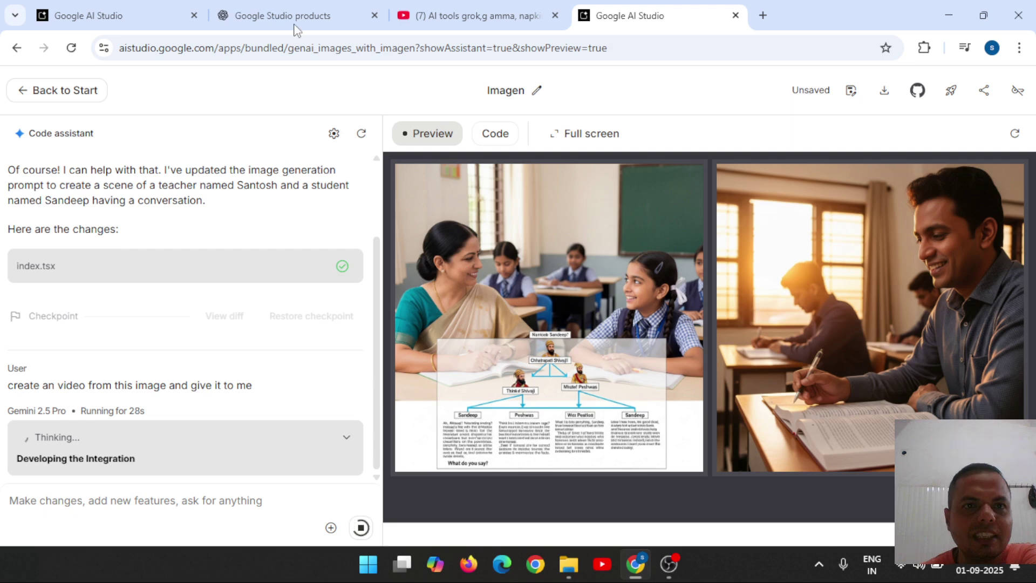
Copy the Video to Learning App's token-limit error message and go back to the Imagen app.
key(ctrl+1)
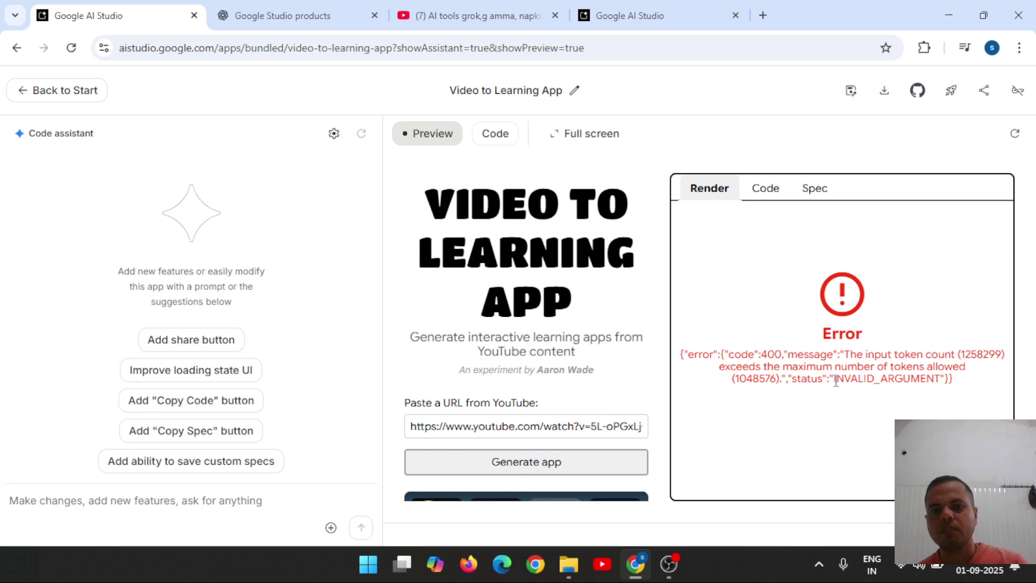
drag(774, 354, 885, 372)
drag(966, 387, 845, 326)
right_click(845, 327)
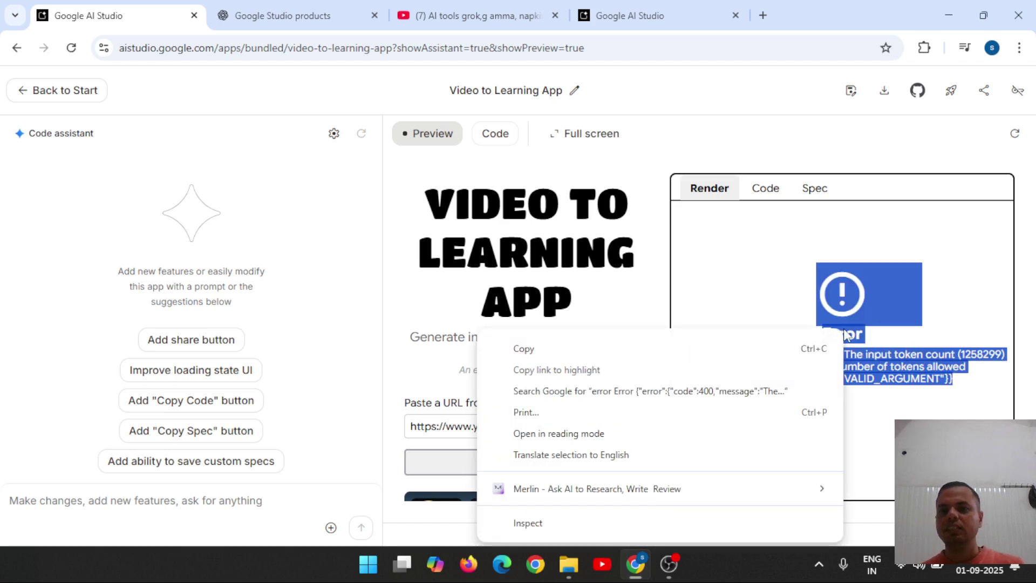
click(718, 346)
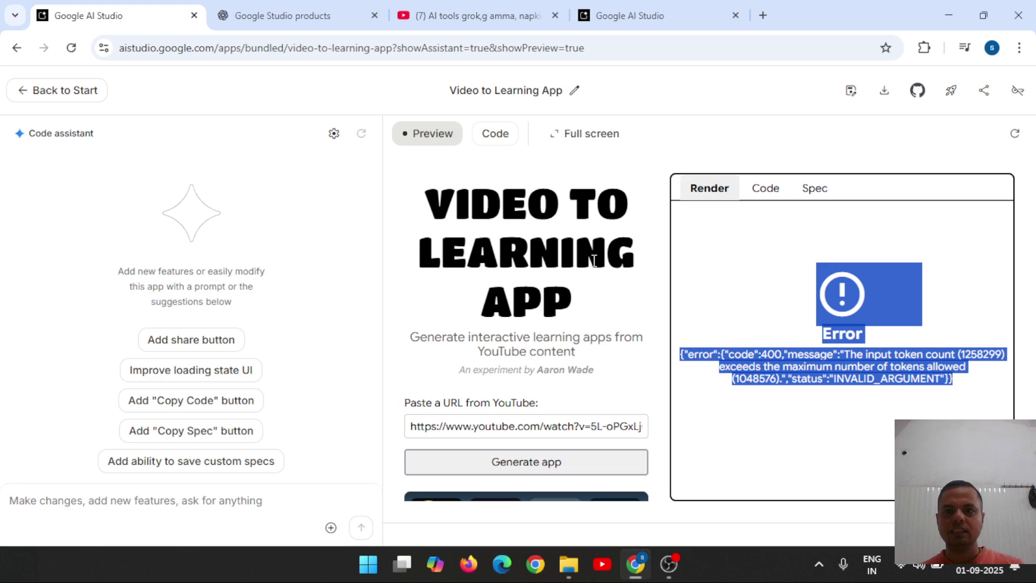
click(667, 6)
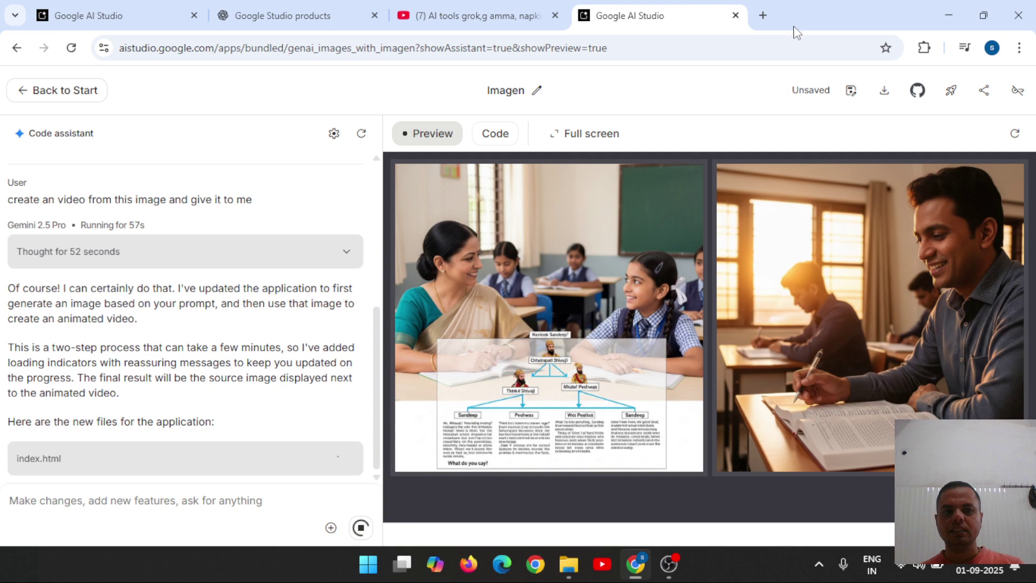
Load the aistudio.google.com/apps page in a new browser tab.
click(763, 15)
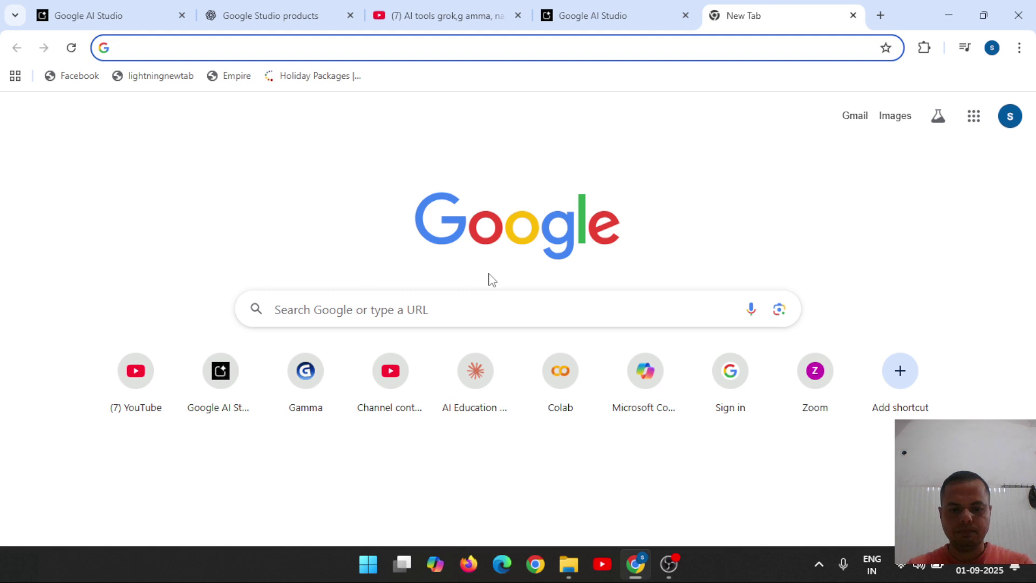
text(g)
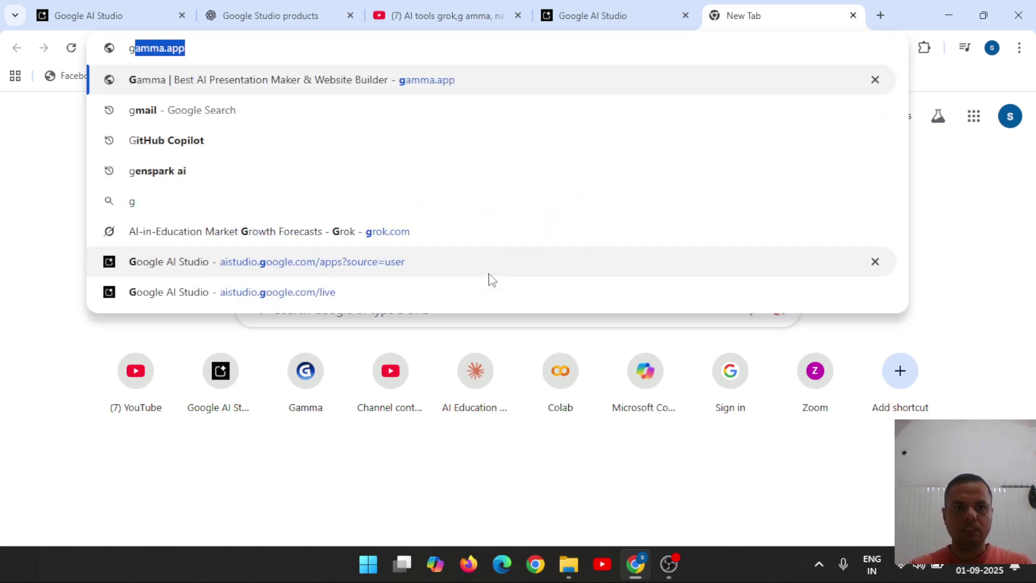
key(Up)
key(Up)
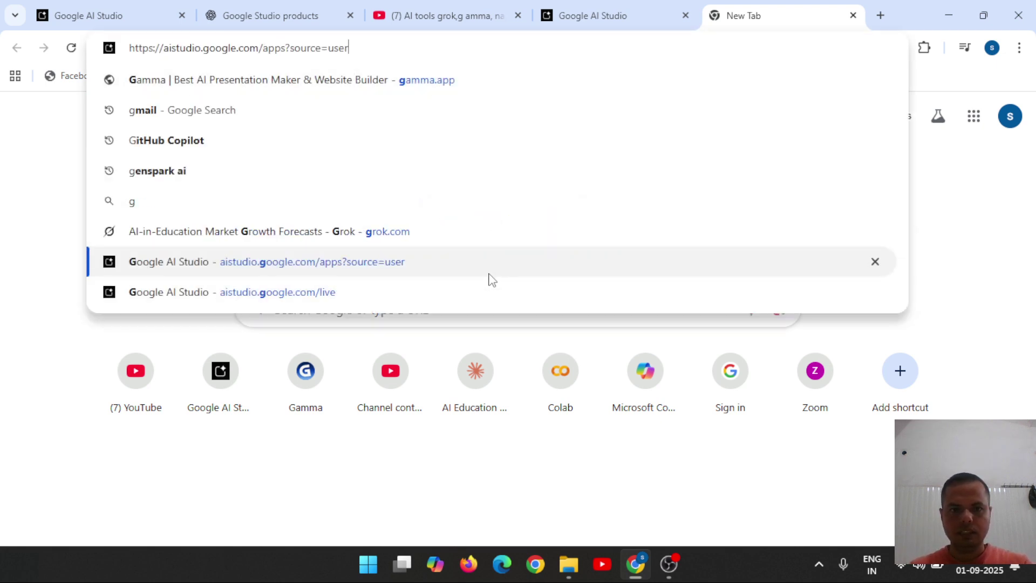
key(Return)
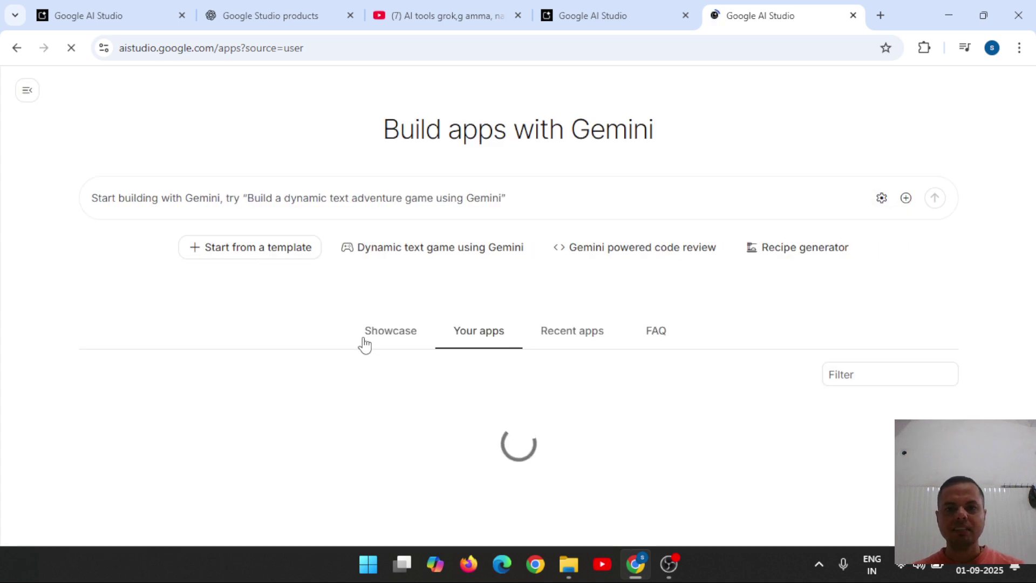
Start a Stream realtime screen share and choose the youtube video uploaded window.
click(27, 91)
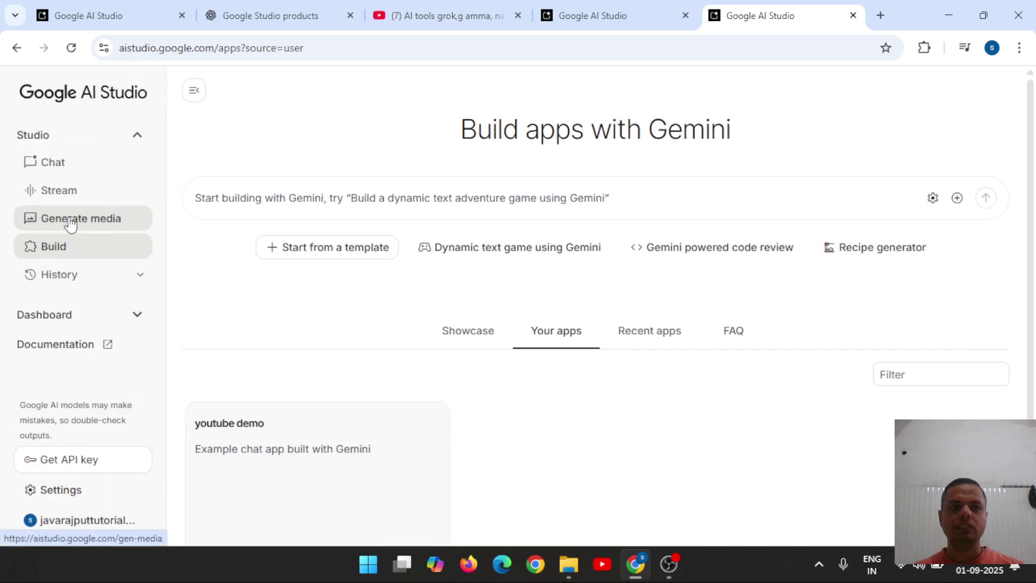
click(66, 191)
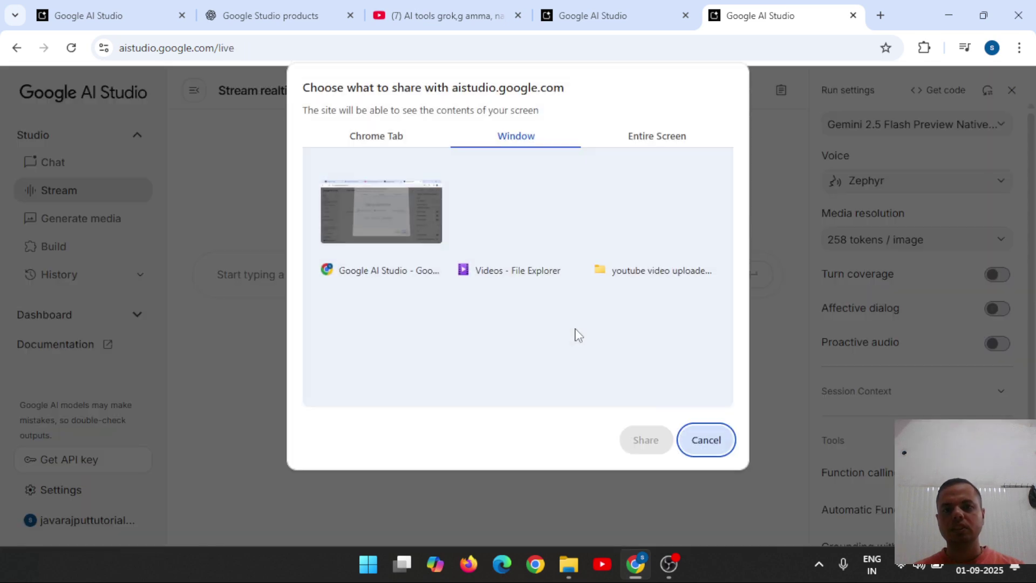
click(576, 333)
click(635, 215)
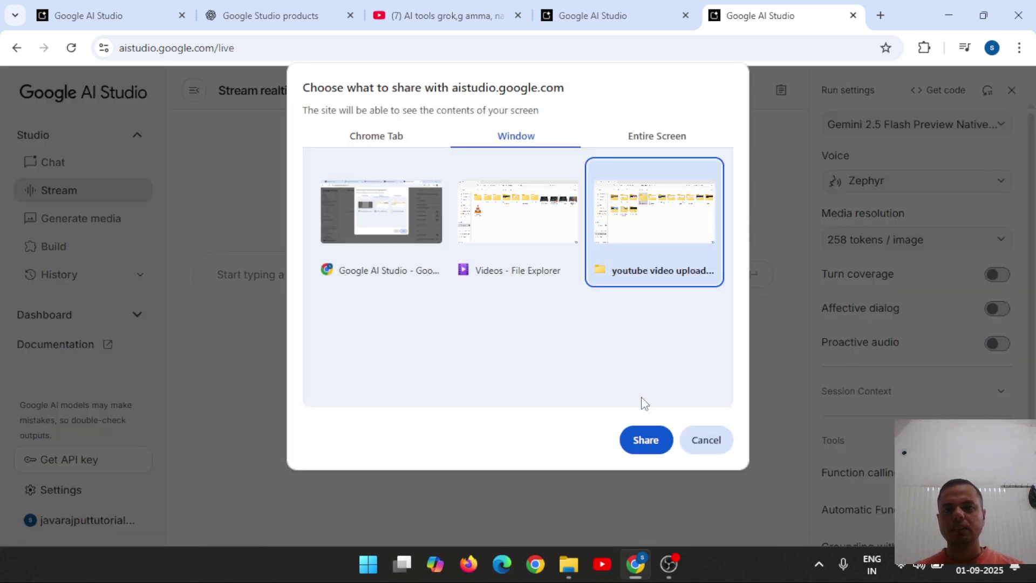
Share the folder window, mute the microphone, and send the pasted token-limit error to Gemini.
click(649, 442)
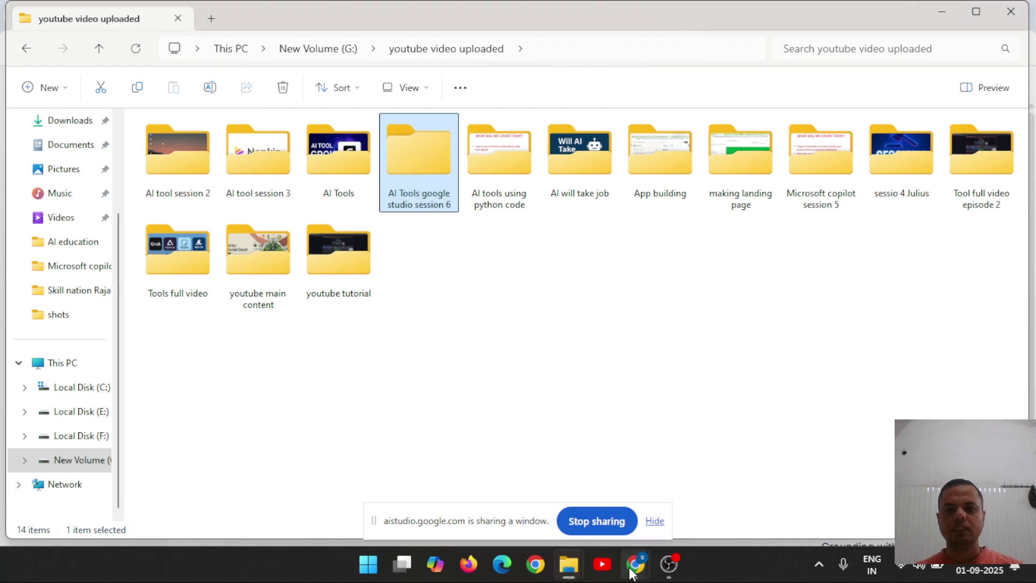
mouse_move(630, 569)
click(593, 499)
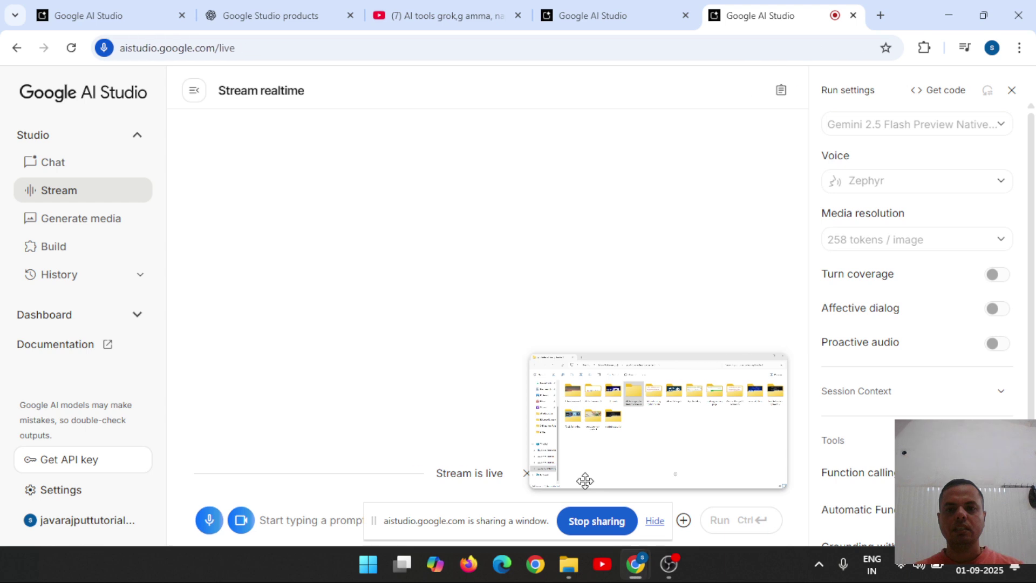
click(105, 12)
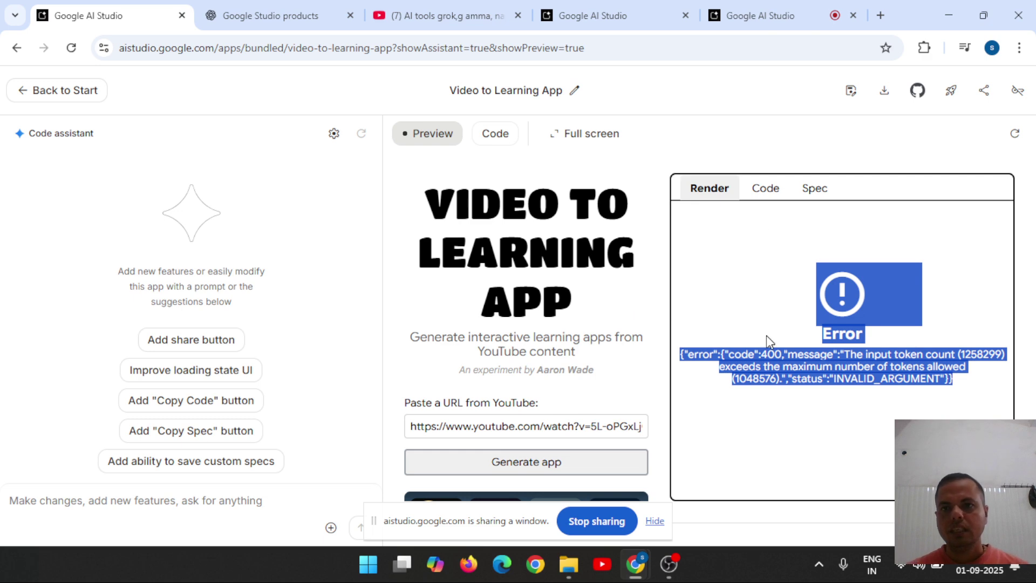
click(763, 13)
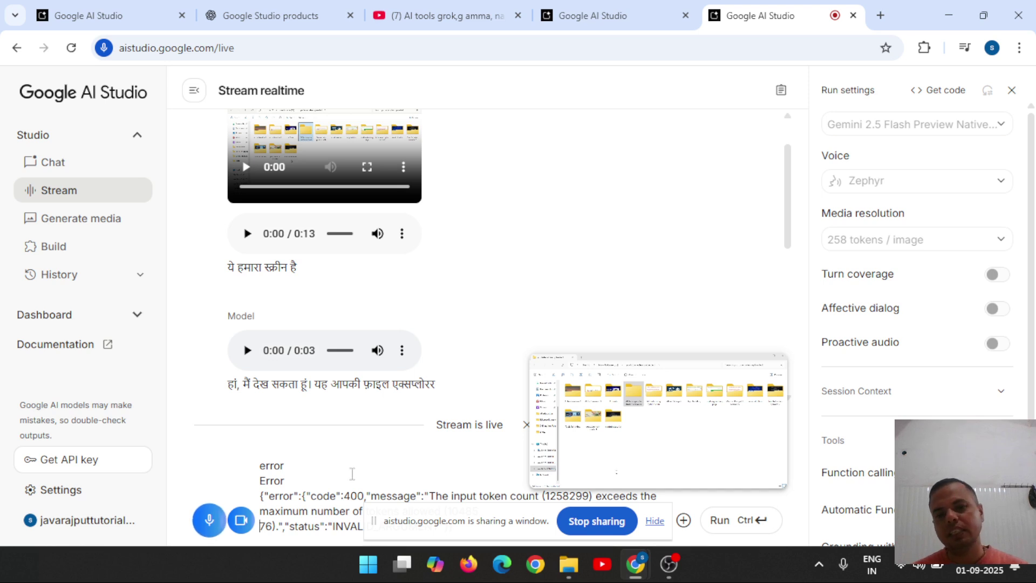
click(210, 521)
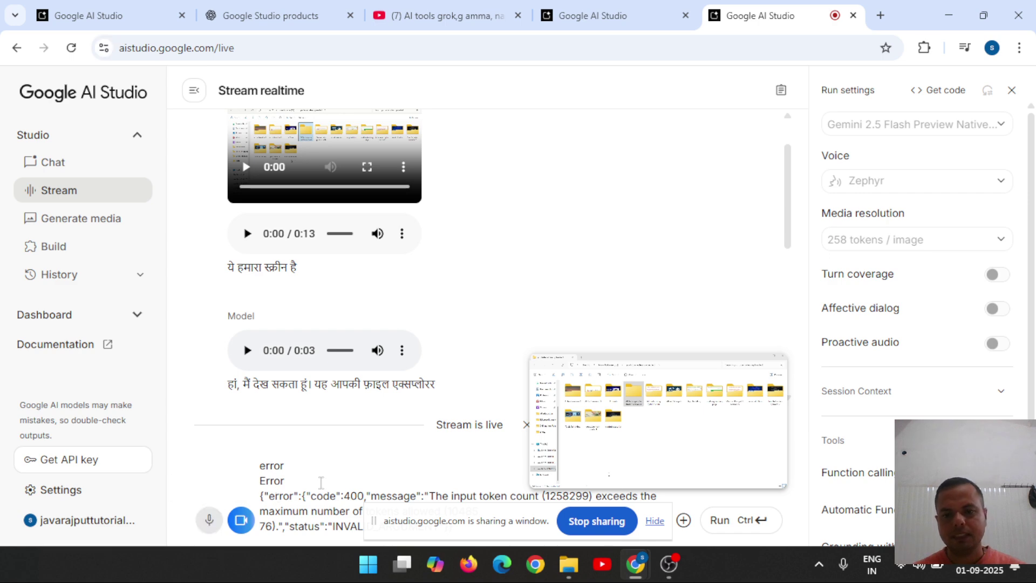
click(742, 520)
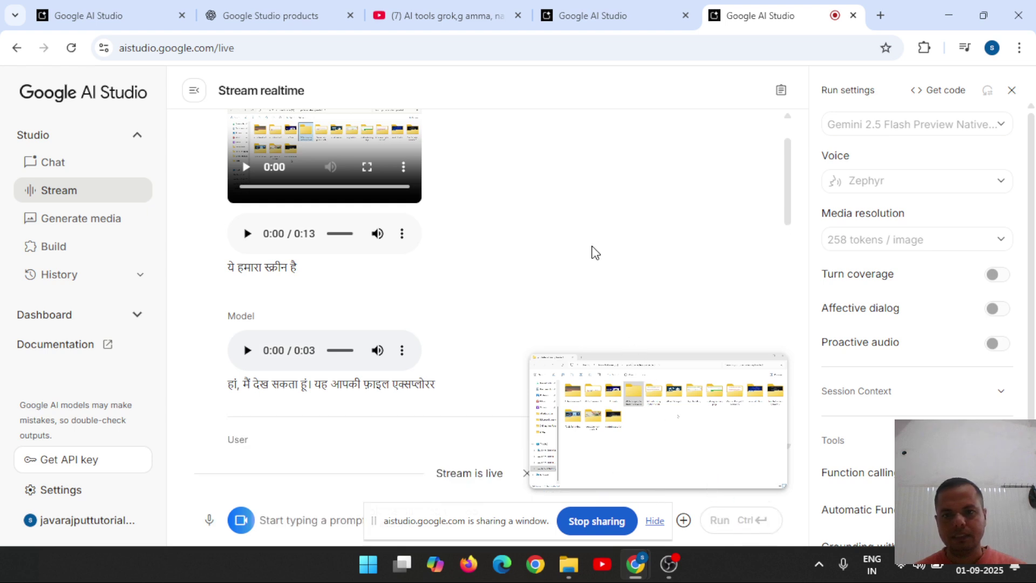
Return to the Video to Learning App error tab and launch Snipping Tool by searching 'snpi'.
drag(793, 187, 806, 333)
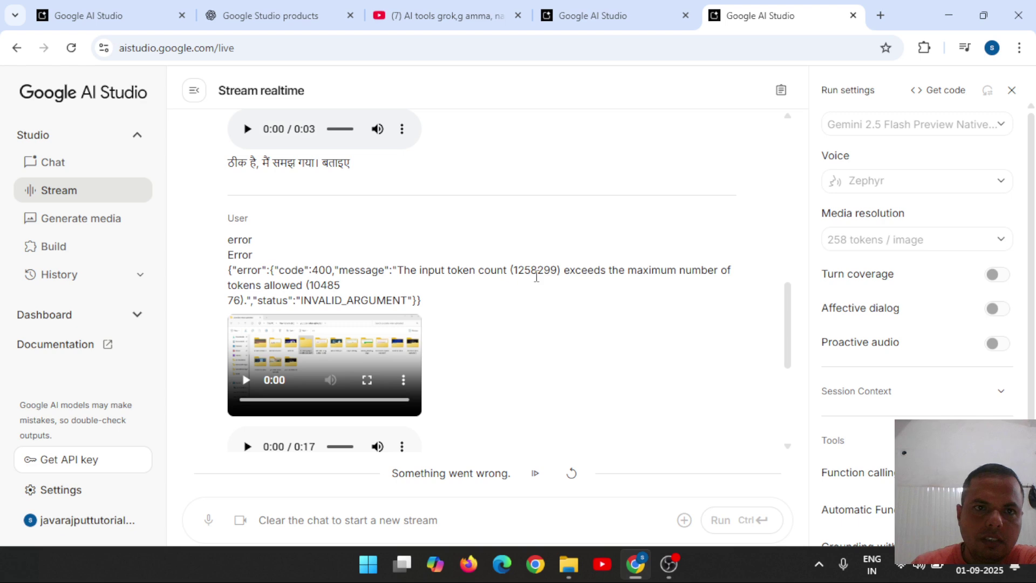
click(96, 6)
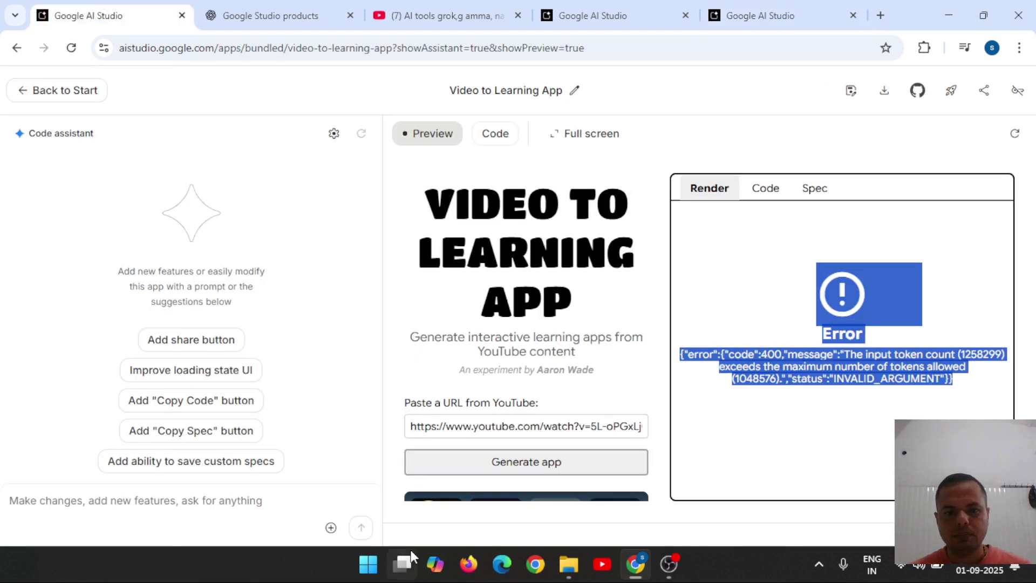
click(371, 564)
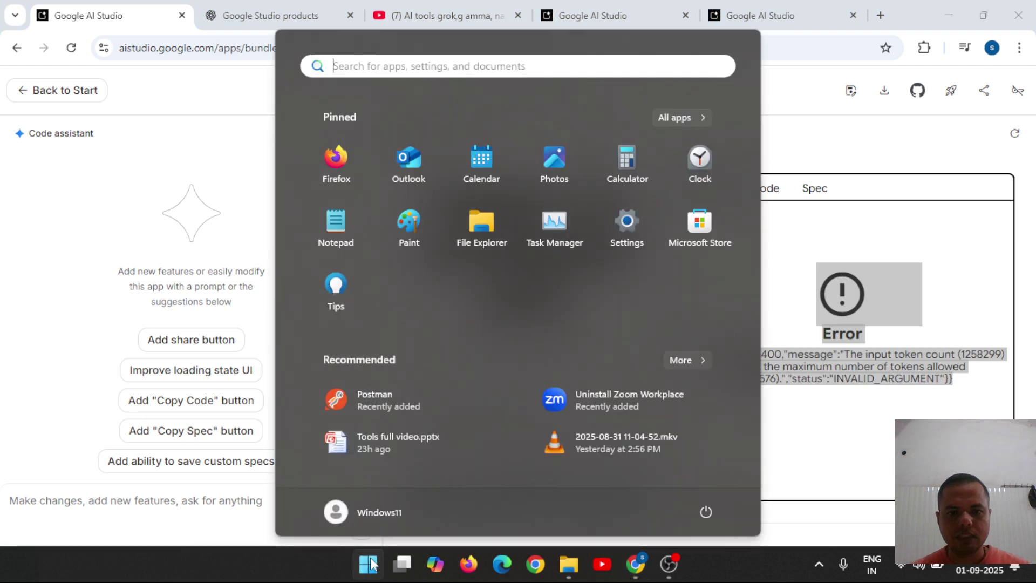
text(snpi)
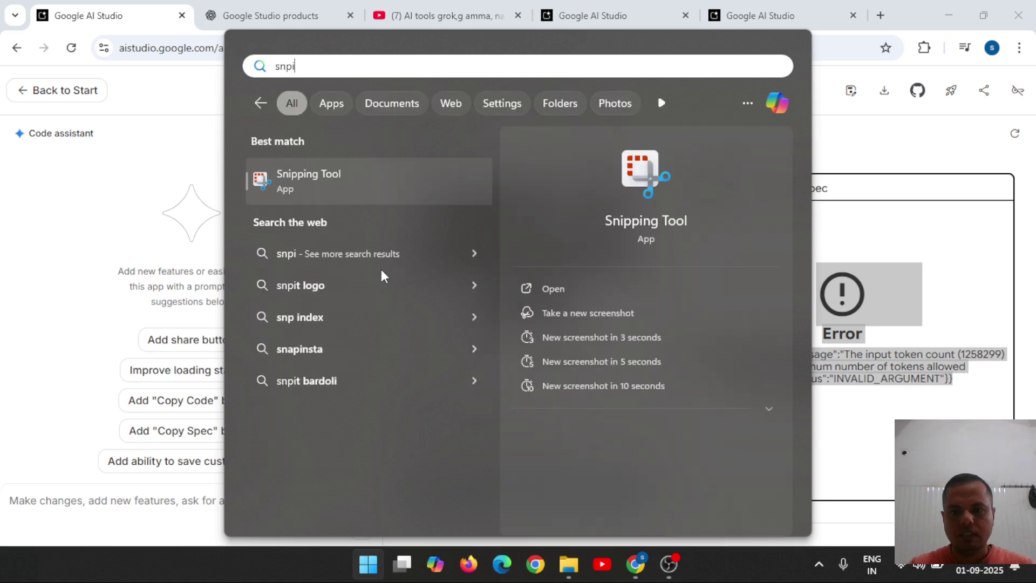
key(Return)
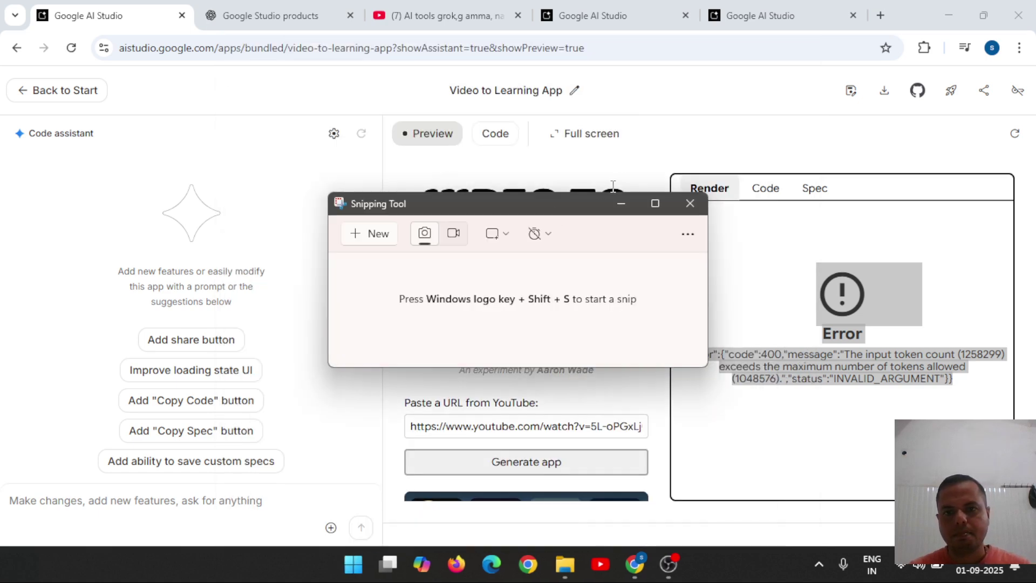
Snip the Video to Learning App's 400 token-limit error panel, undoing a trial red pen stroke.
click(376, 233)
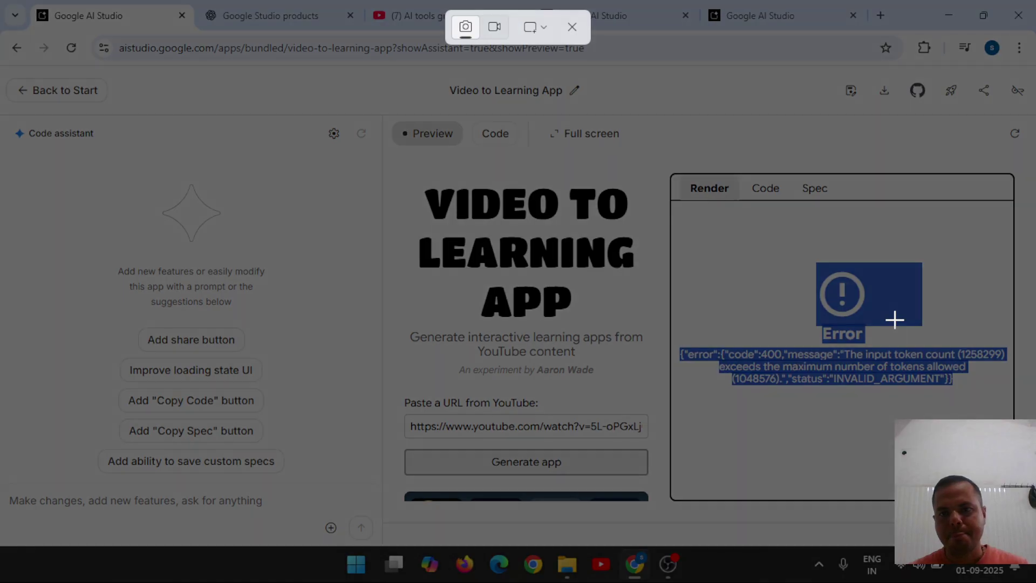
drag(579, 149, 1024, 525)
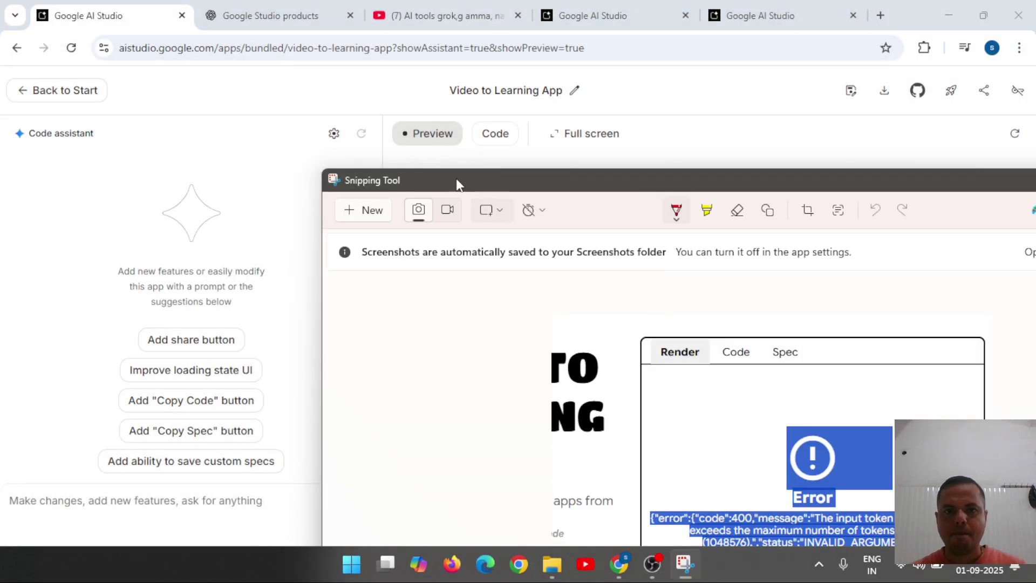
click(573, 6)
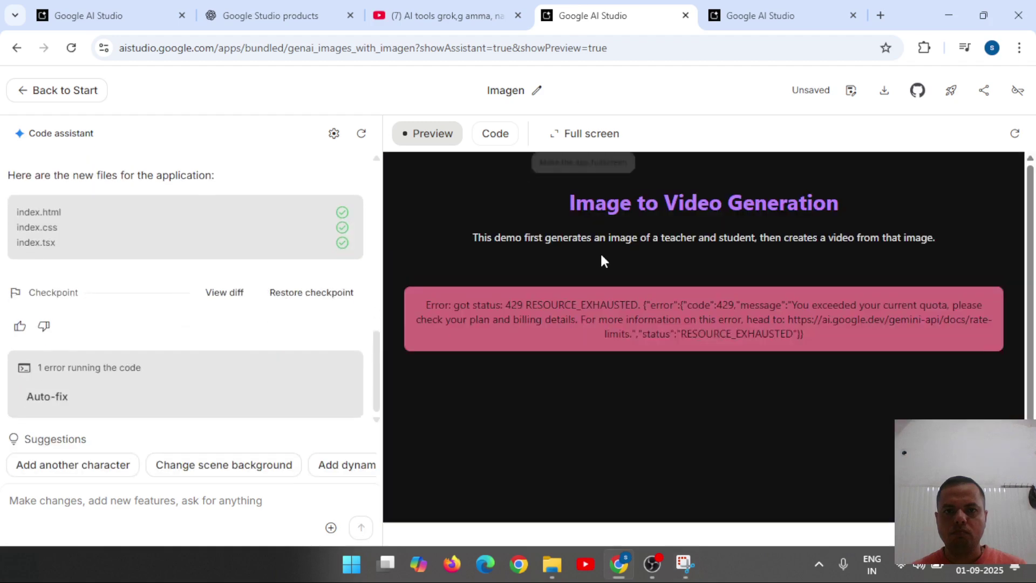
click(791, 18)
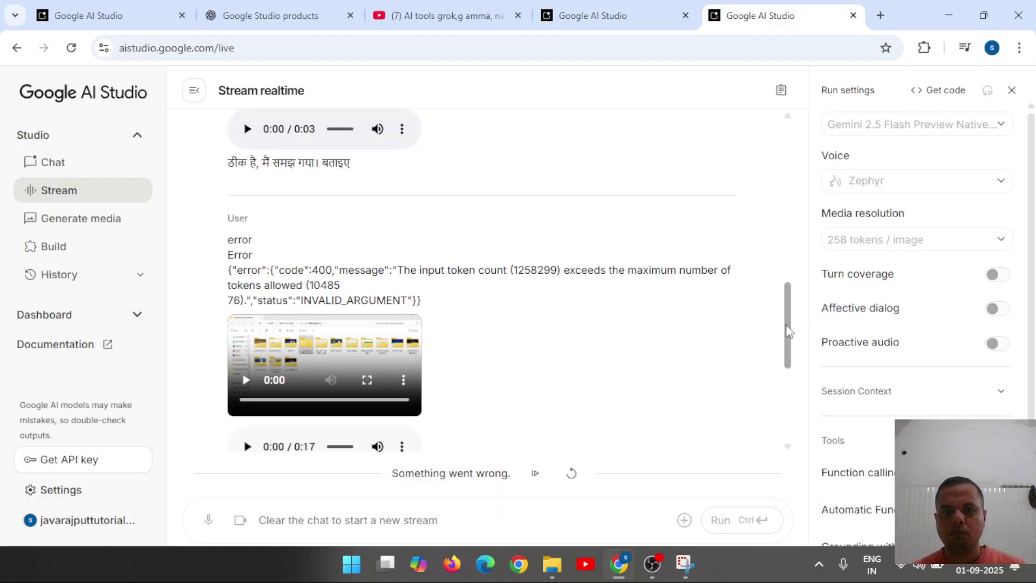
mouse_move(681, 558)
click(712, 496)
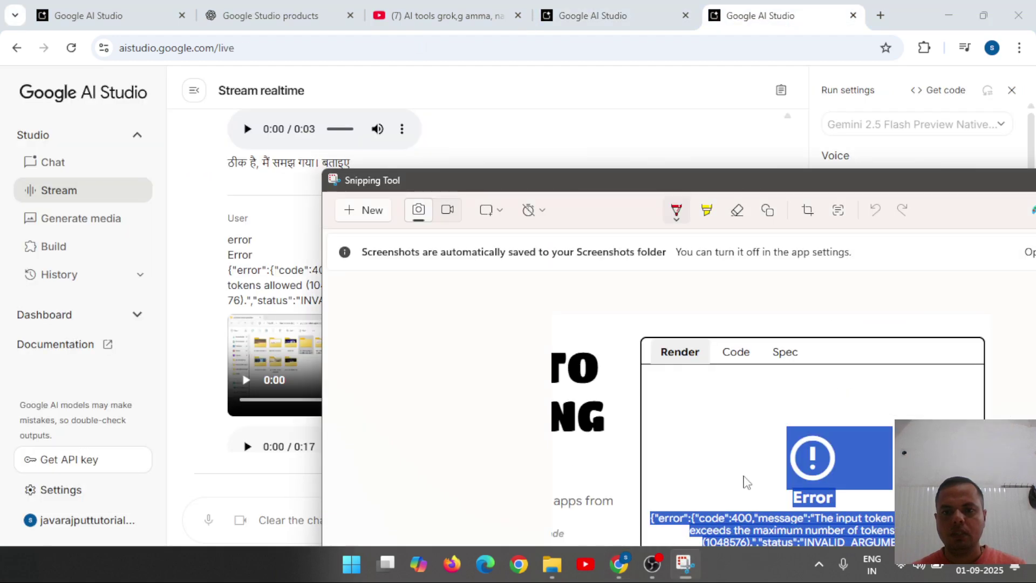
mouse_move(766, 439)
mouse_down()
mouse_move(419, 447)
mouse_move(303, 491)
mouse_up()
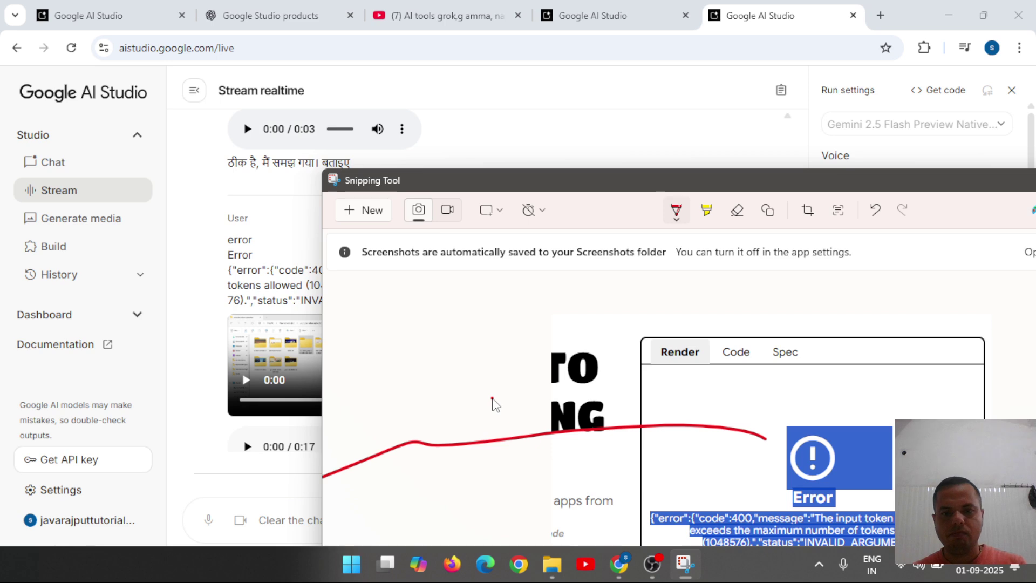
key(ctrl+z)
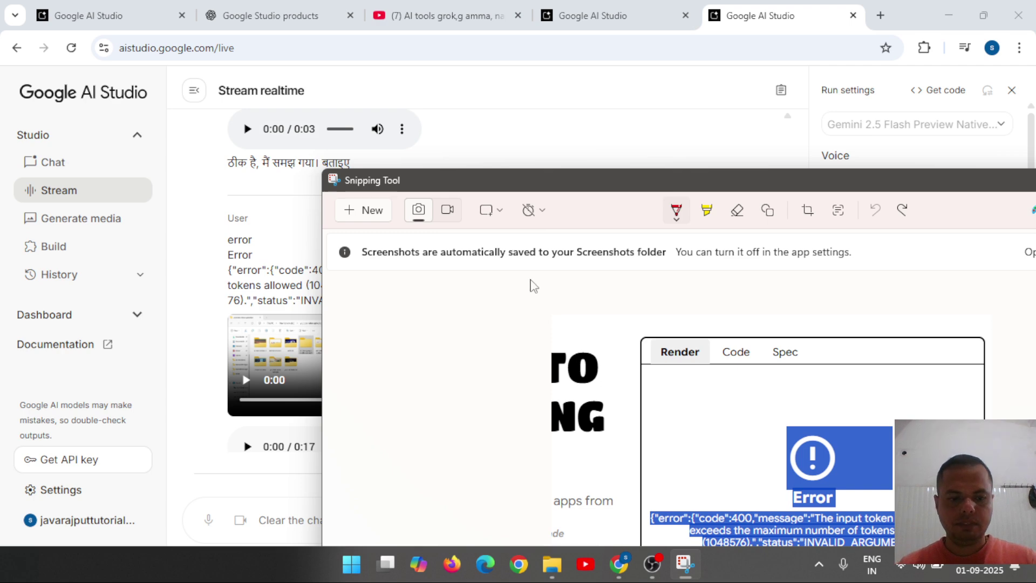
Browse This PC to New Volume (G:) > santosh_all > Screenshots in File Explorer.
key(super+d)
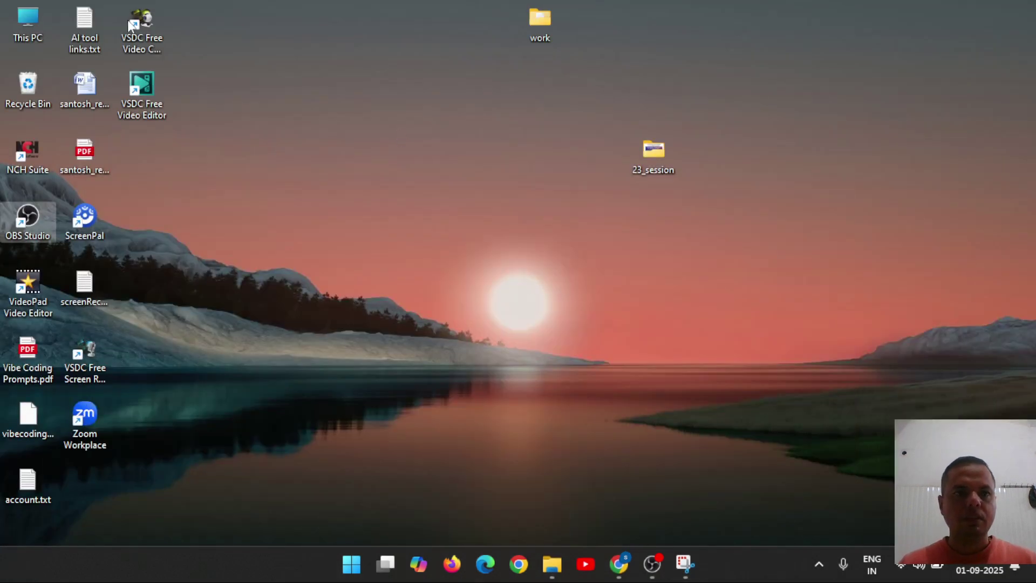
double_click(14, 17)
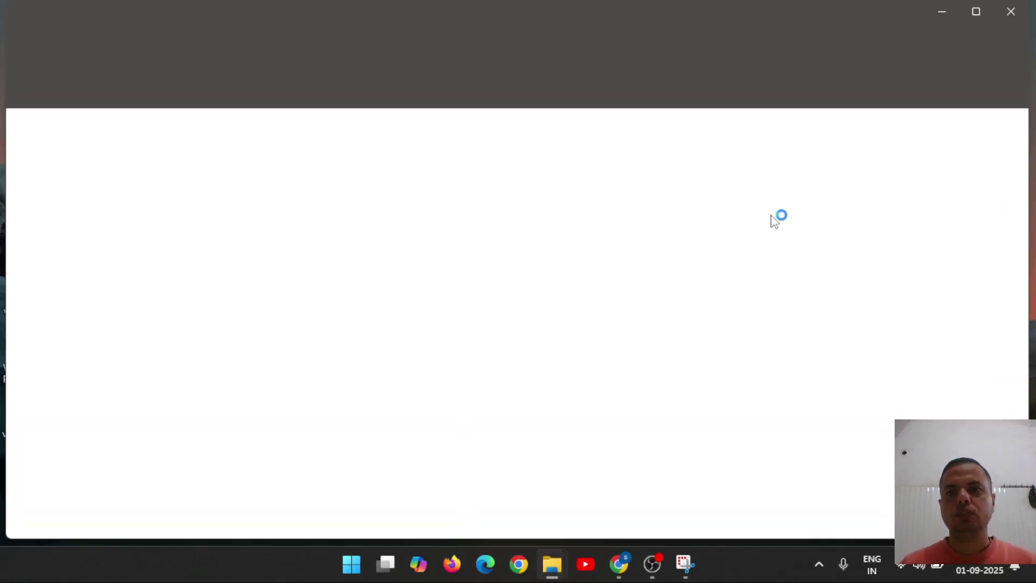
double_click(793, 161)
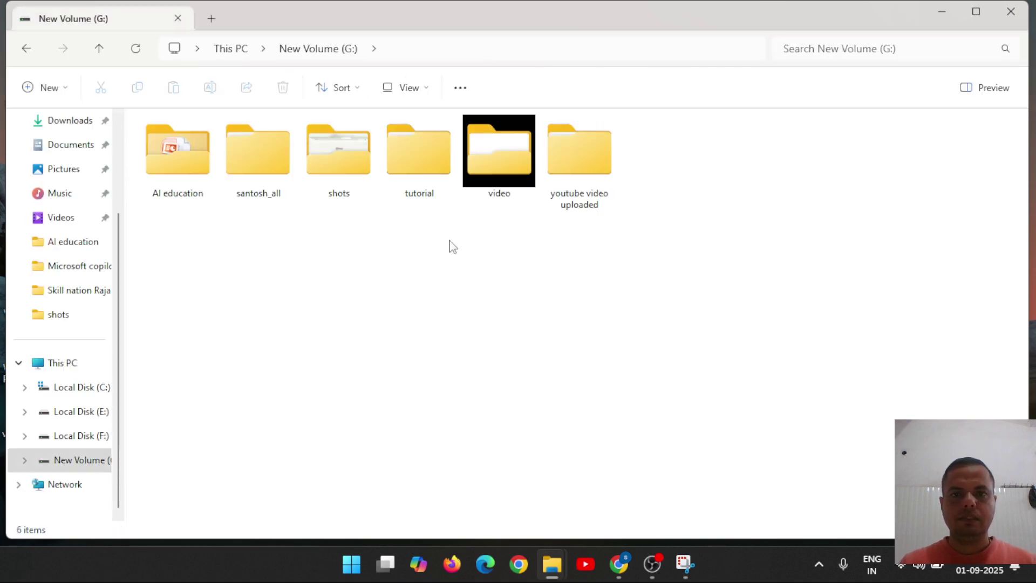
double_click(340, 191)
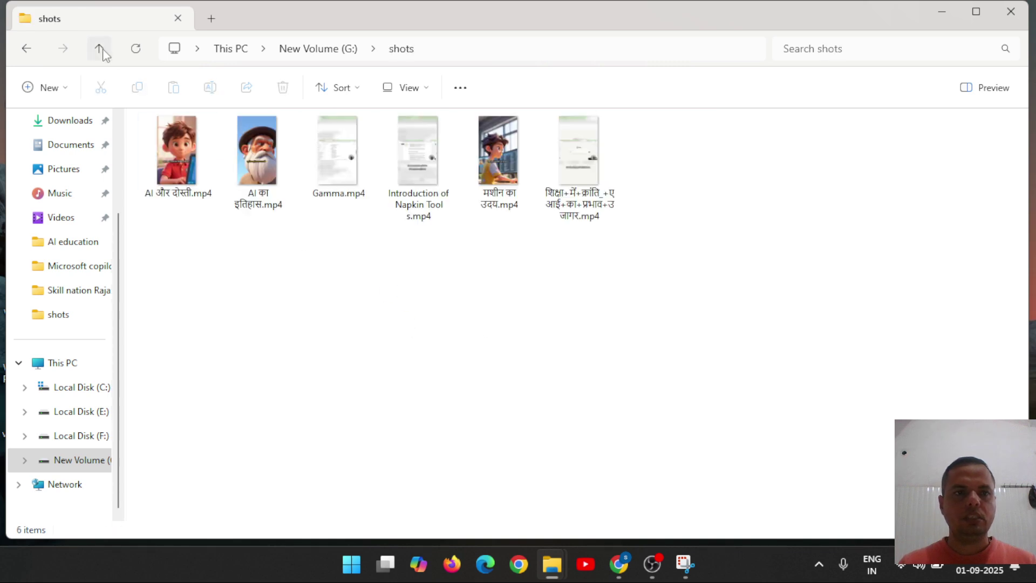
click(100, 49)
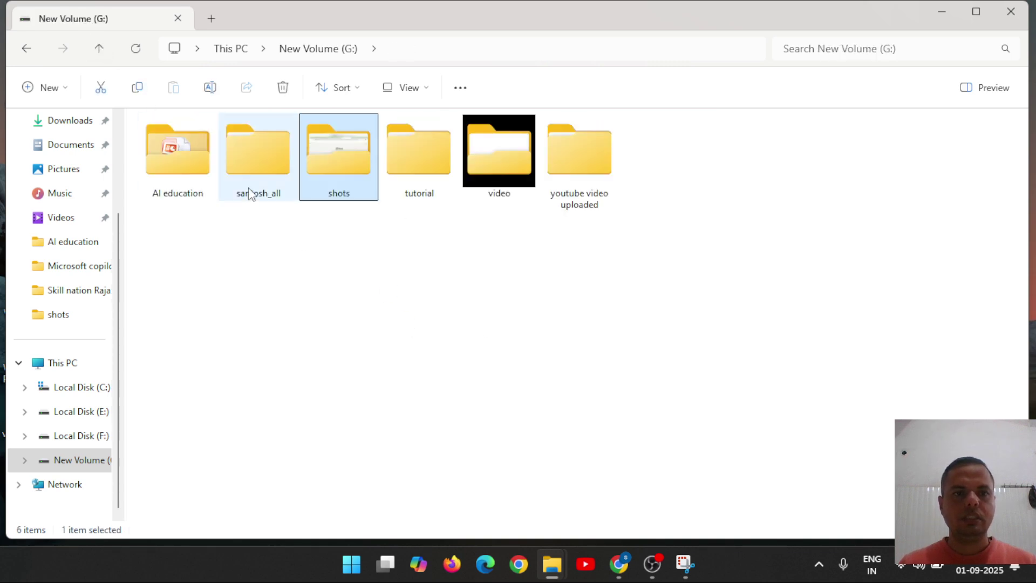
double_click(249, 194)
click(495, 186)
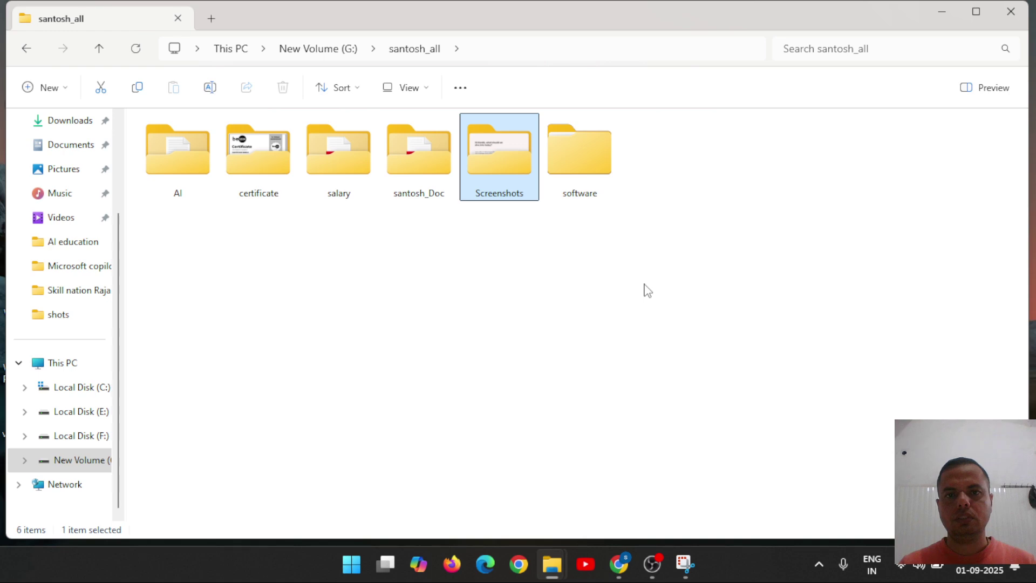
key(Return)
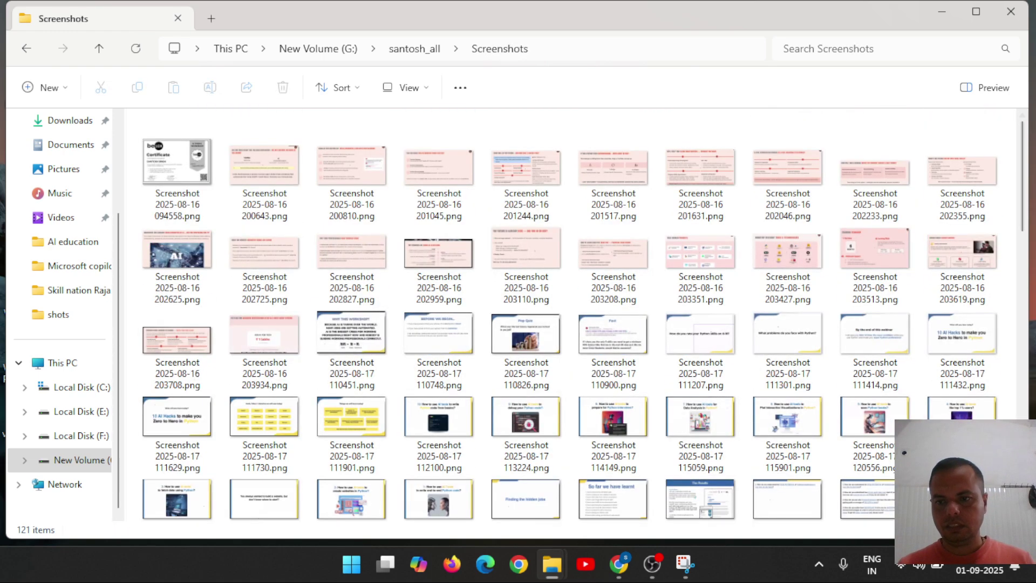
Open the newest screenshot, Screenshot 2025-09-01 145842.png, in Chrome.
click(962, 499)
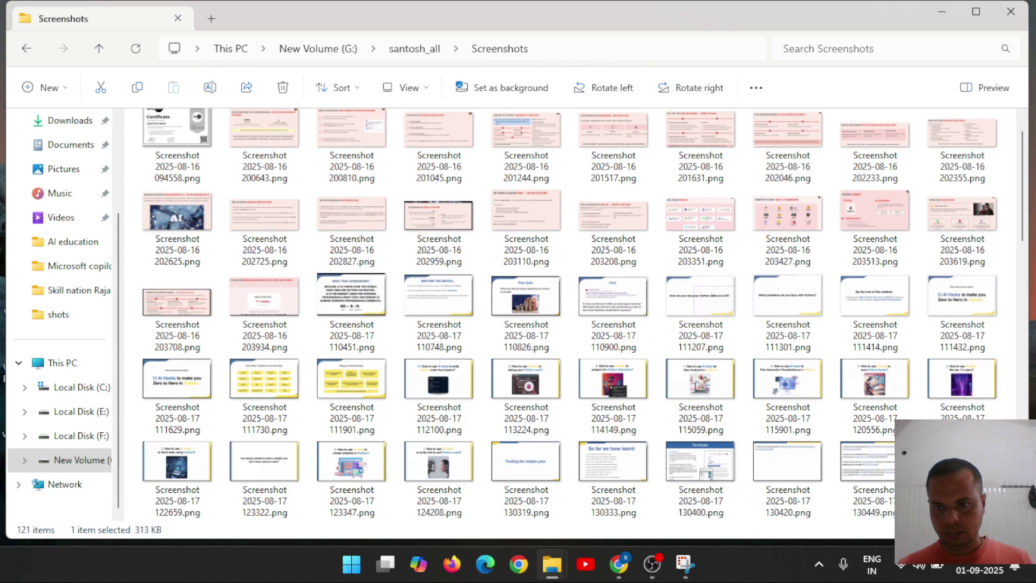
key(Return)
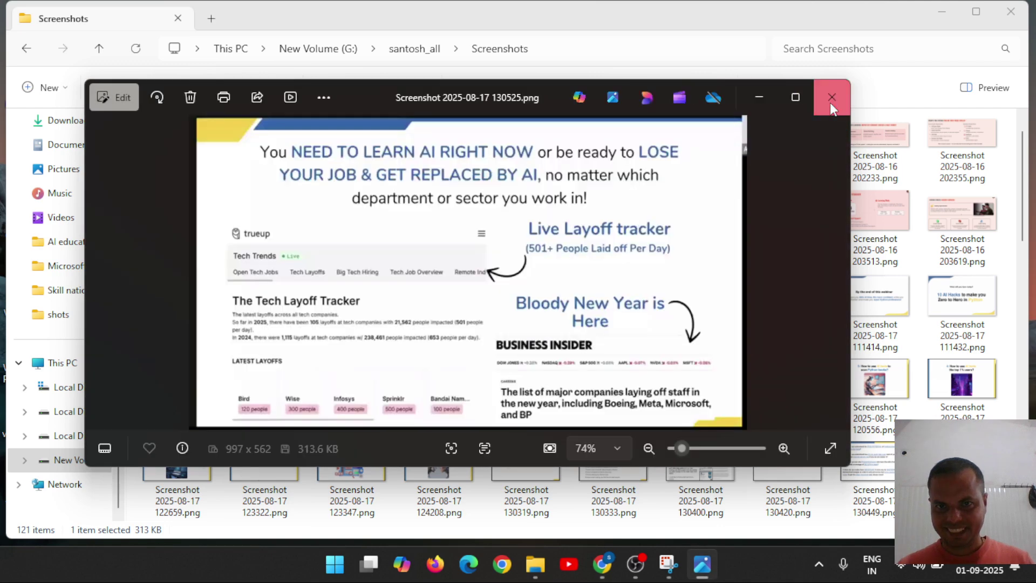
click(831, 97)
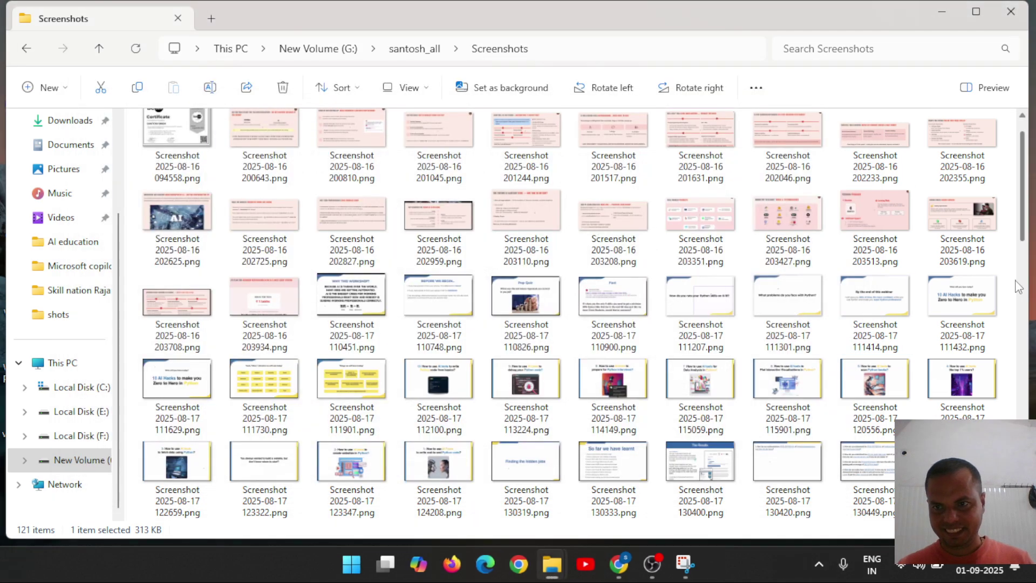
drag(1024, 221, 1025, 472)
drag(184, 458, 523, 441)
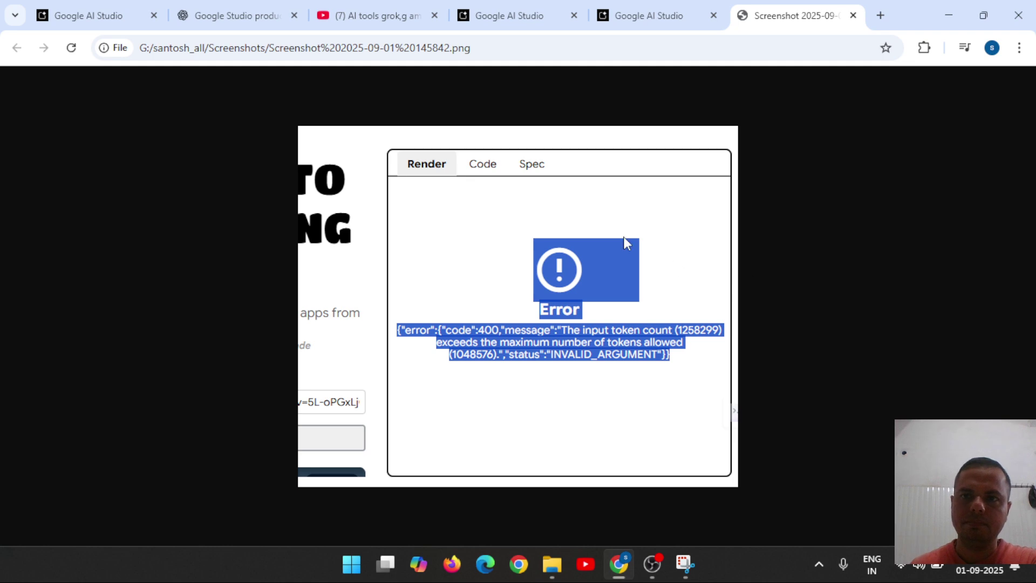
Detach and close the screenshot tab, then clear the stream chat.
drag(792, 18, 718, 11)
click(784, 12)
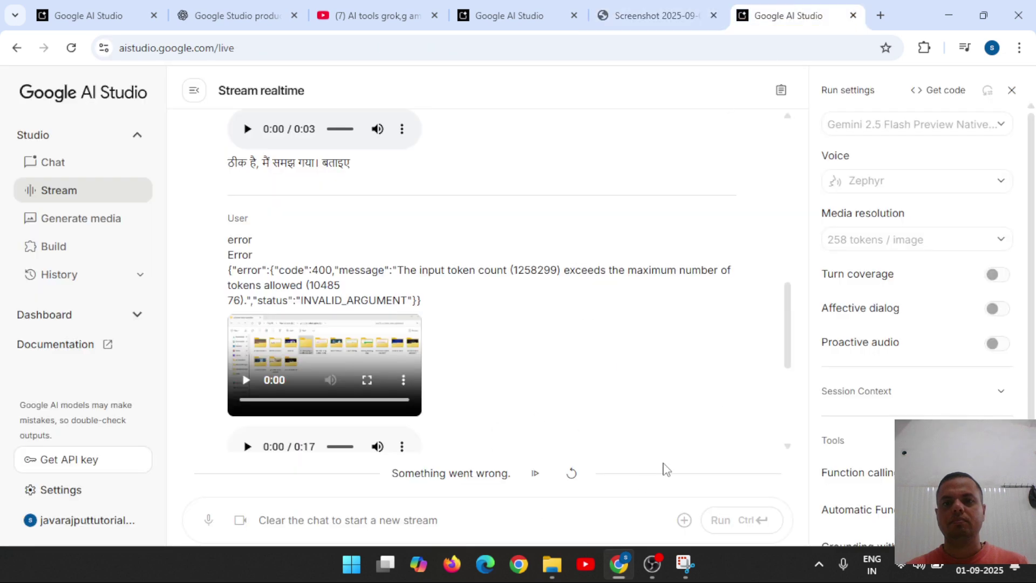
drag(657, 15, 434, 457)
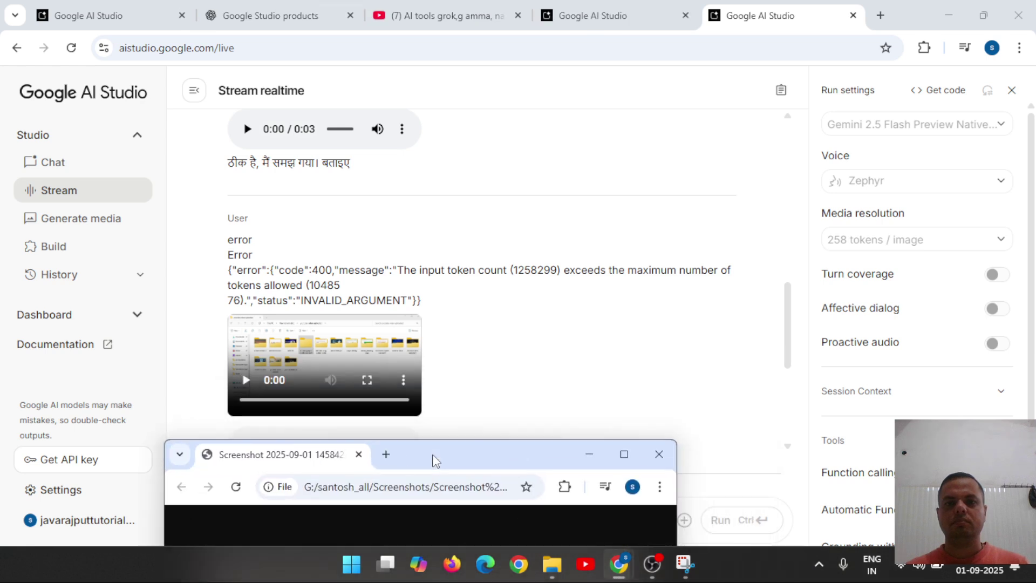
click(658, 454)
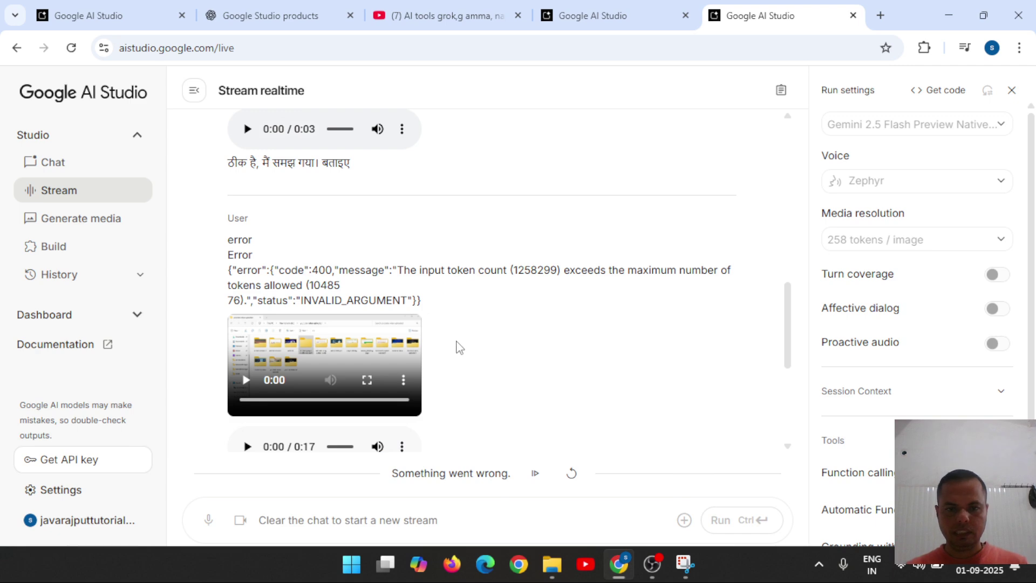
click(571, 474)
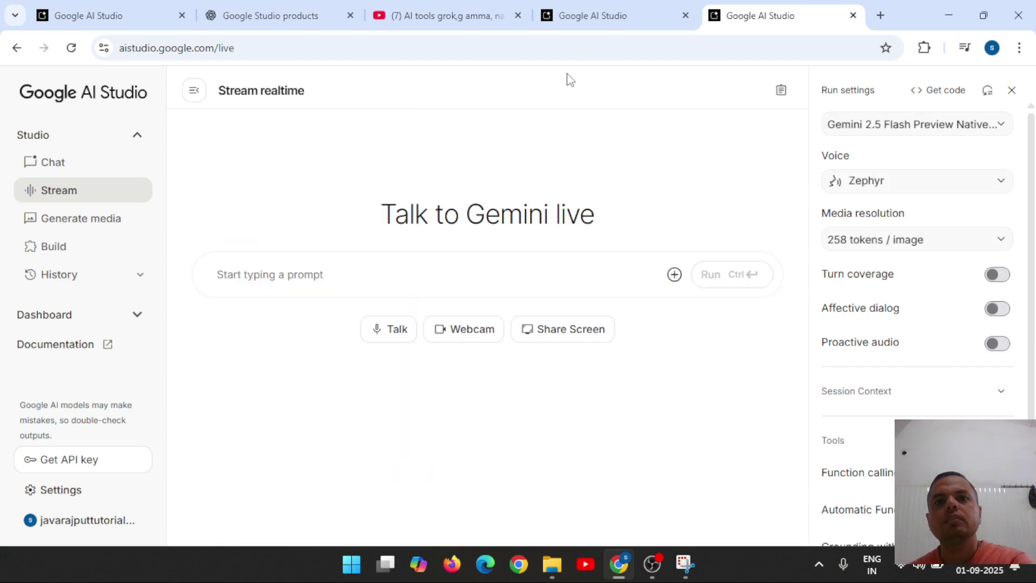
Close the Imagen tab without saving and return to the Video to Learning App page.
click(598, 12)
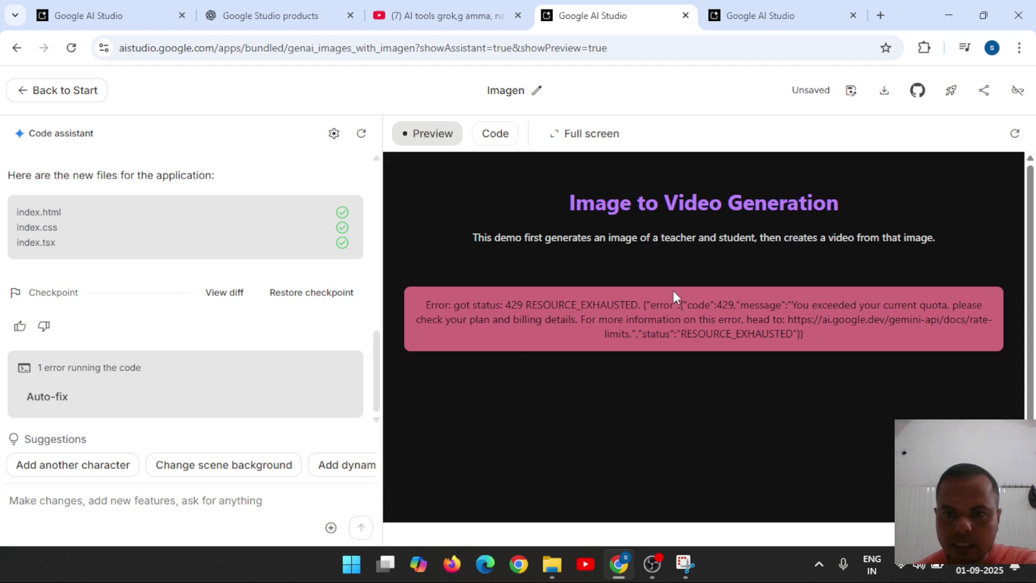
click(685, 16)
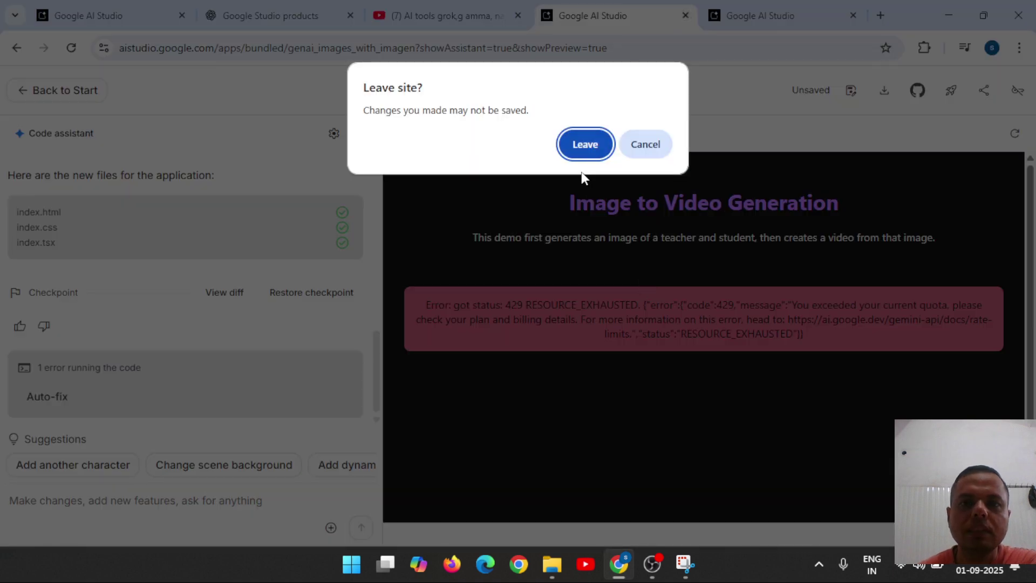
click(580, 147)
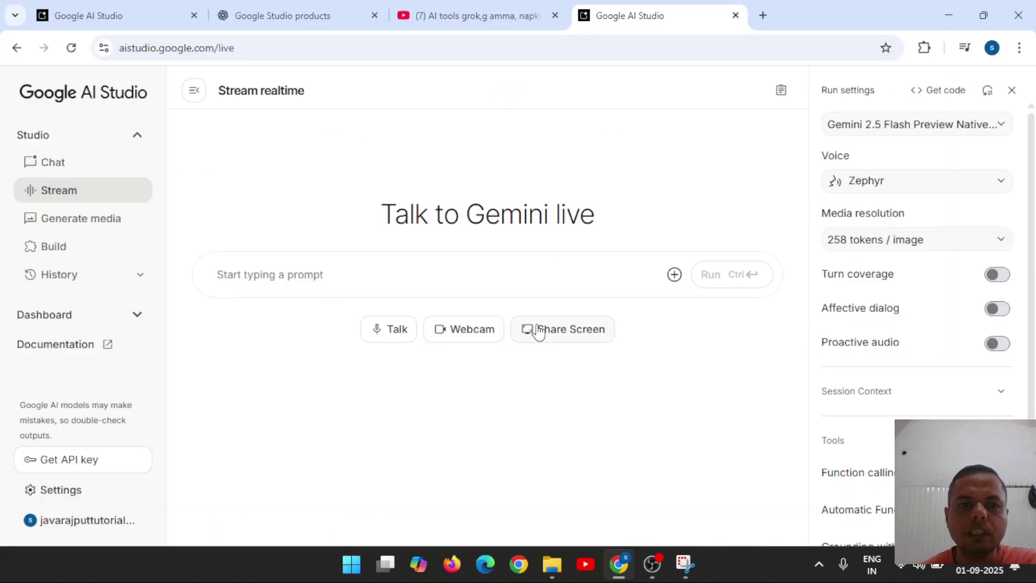
click(310, 17)
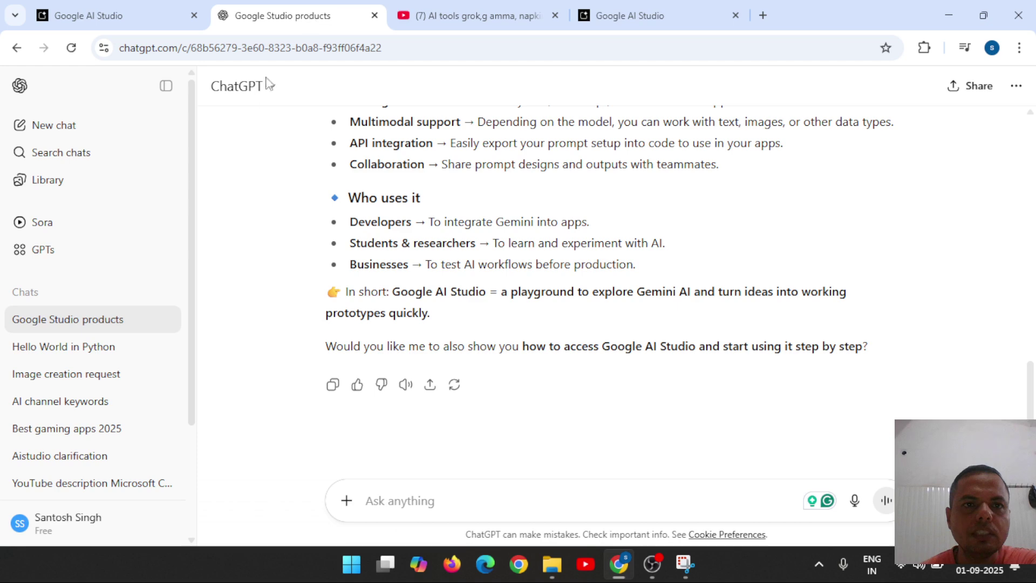
click(128, 11)
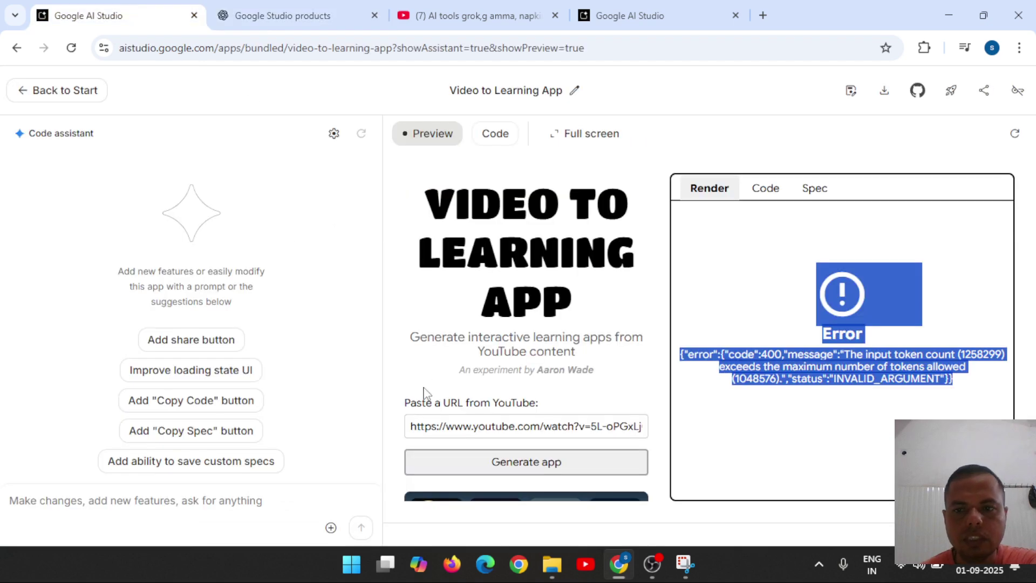
Regenerate the app, hit the 1258299-over-1048576 token error again, start a 'create' prompt, reload preview.
click(525, 470)
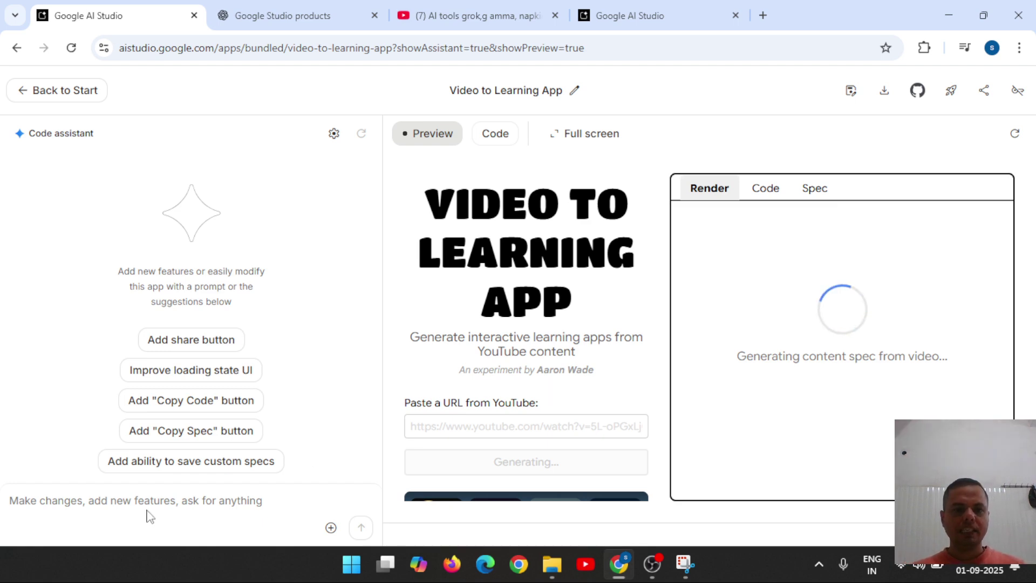
text(create)
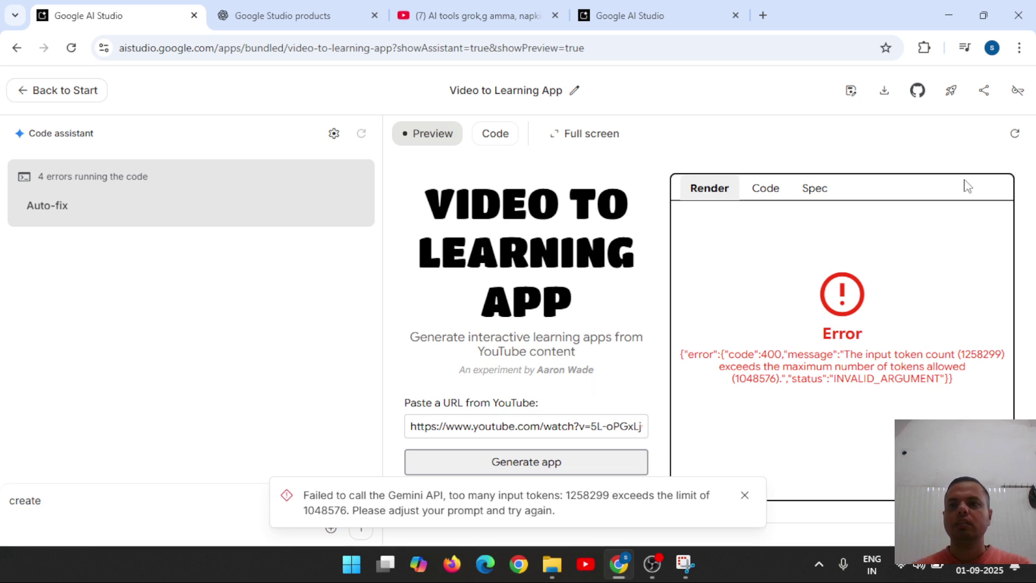
click(1025, 133)
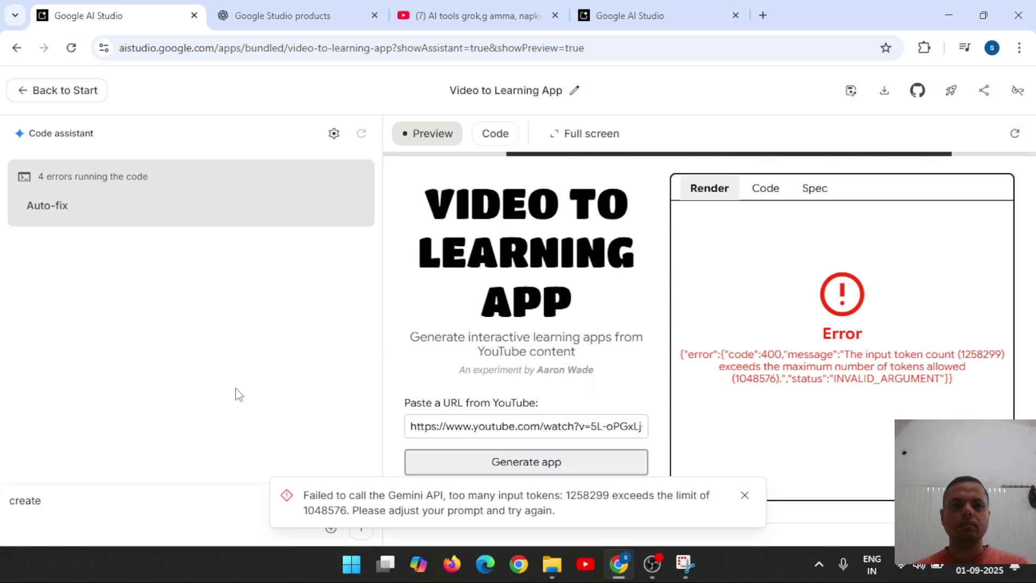
Send 'create an app for learning of youtube video for student' to the Code assistant, dismissing the Deploy dialog.
click(74, 496)
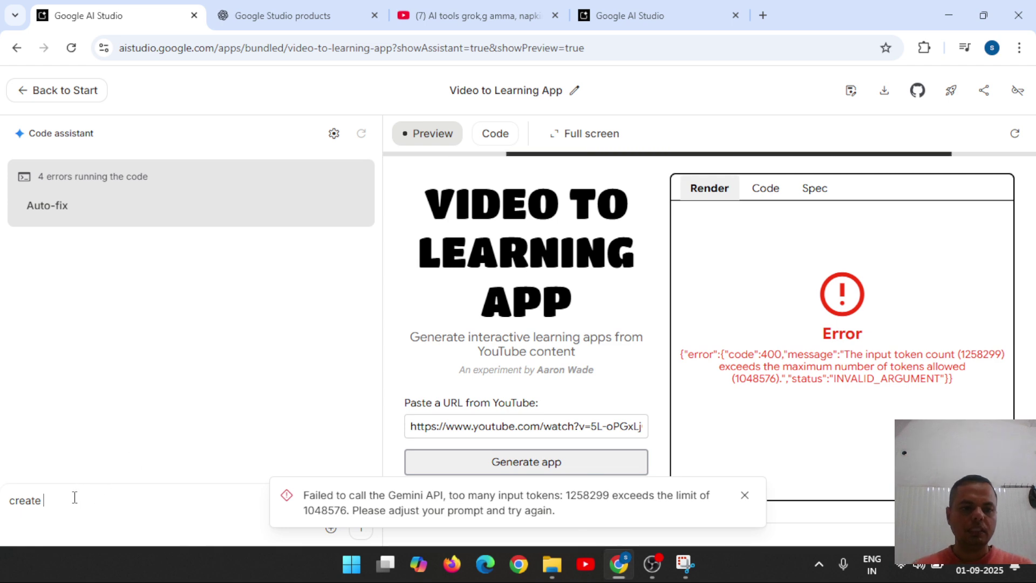
text(an)
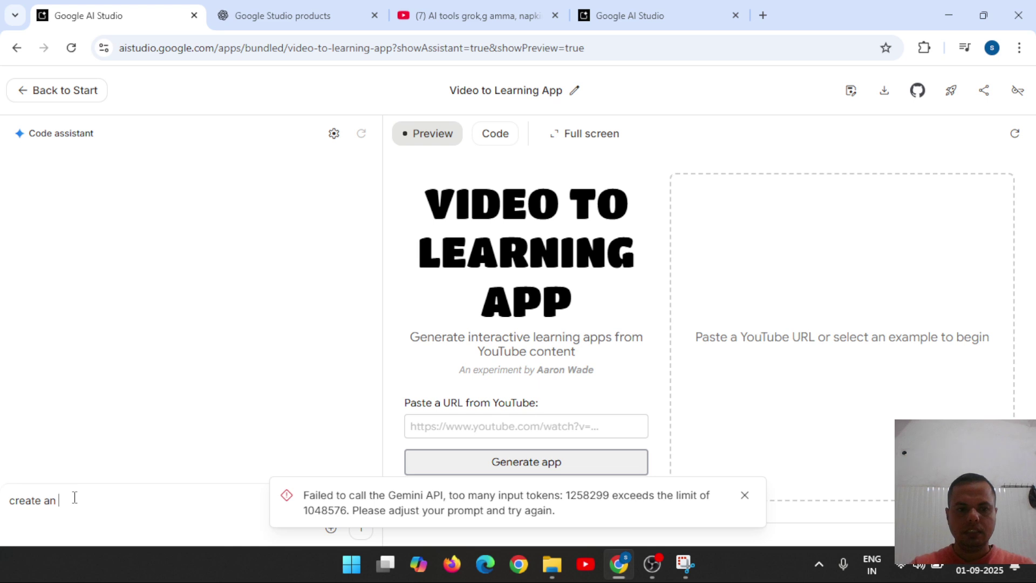
text( app for learning of youtube )
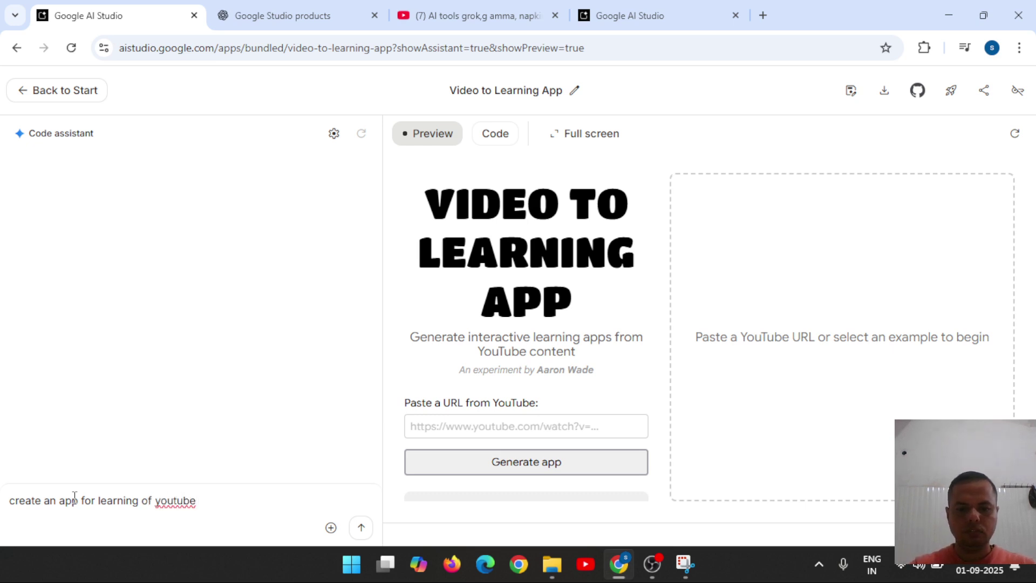
text(v)
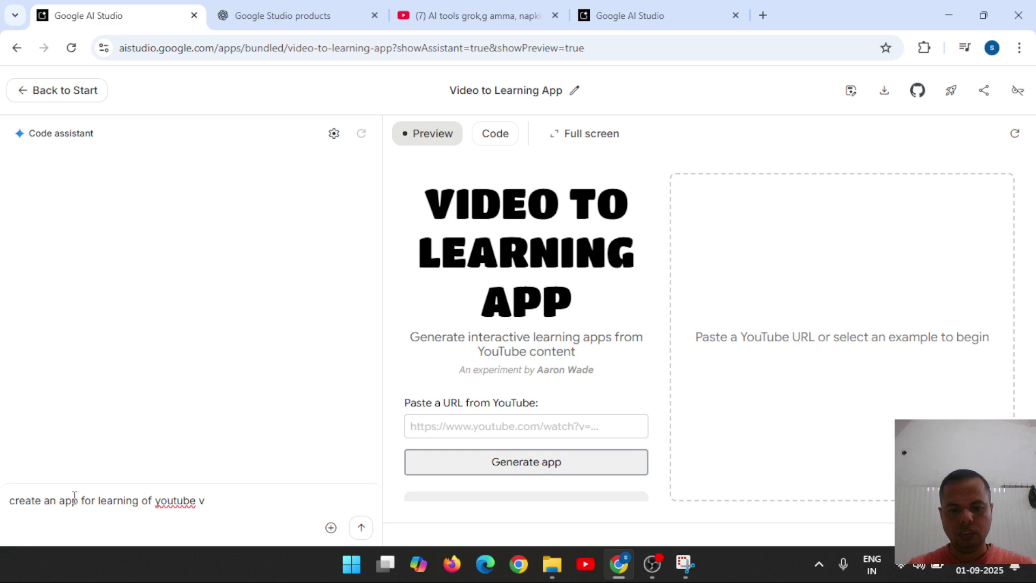
text(ideo)
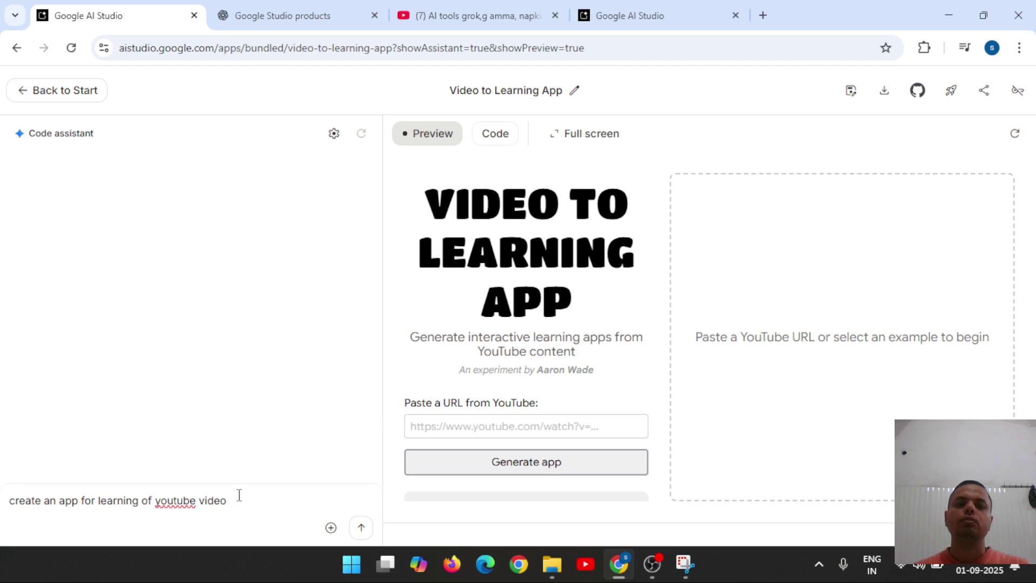
text(for student)
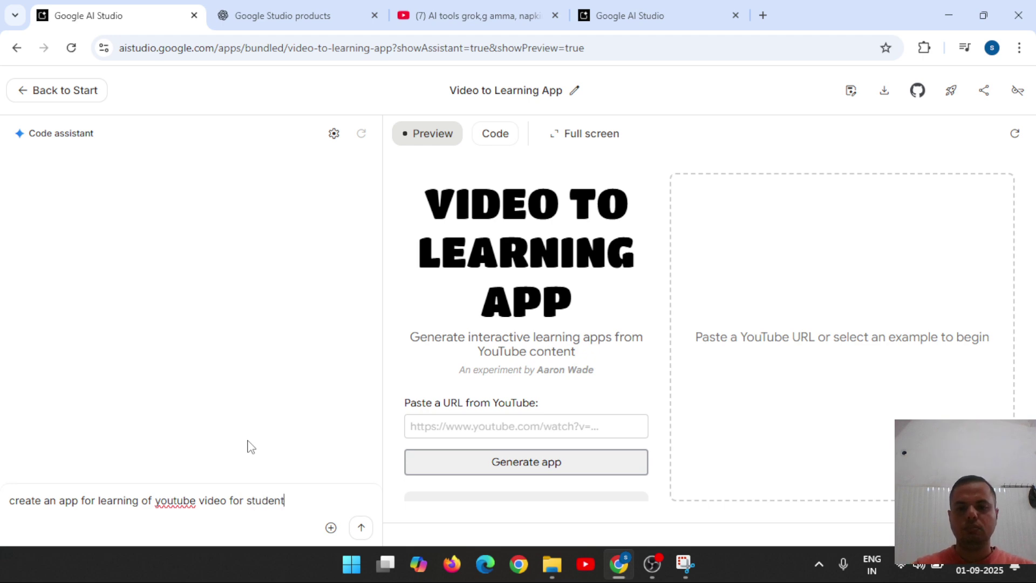
click(360, 528)
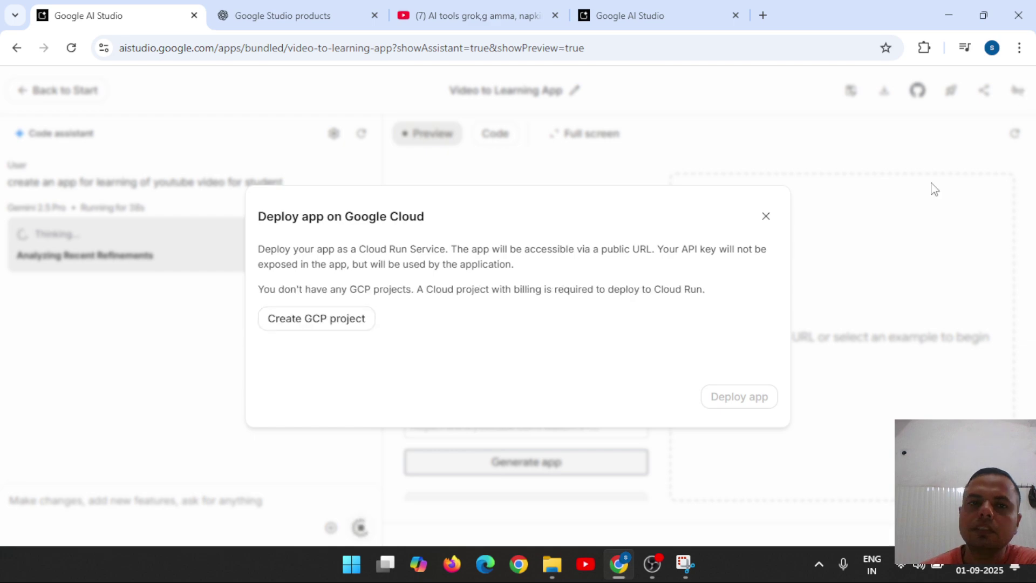
click(765, 219)
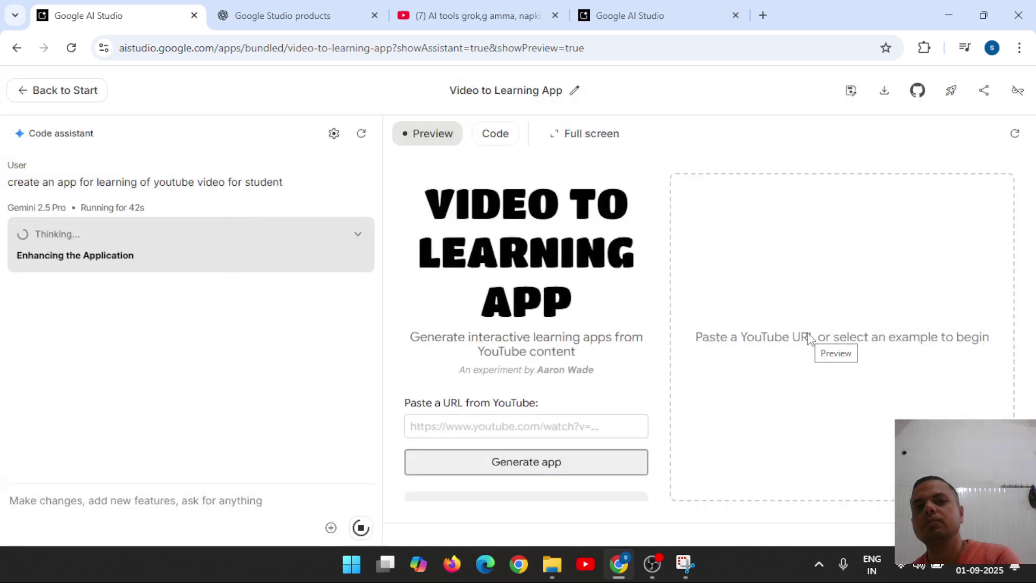
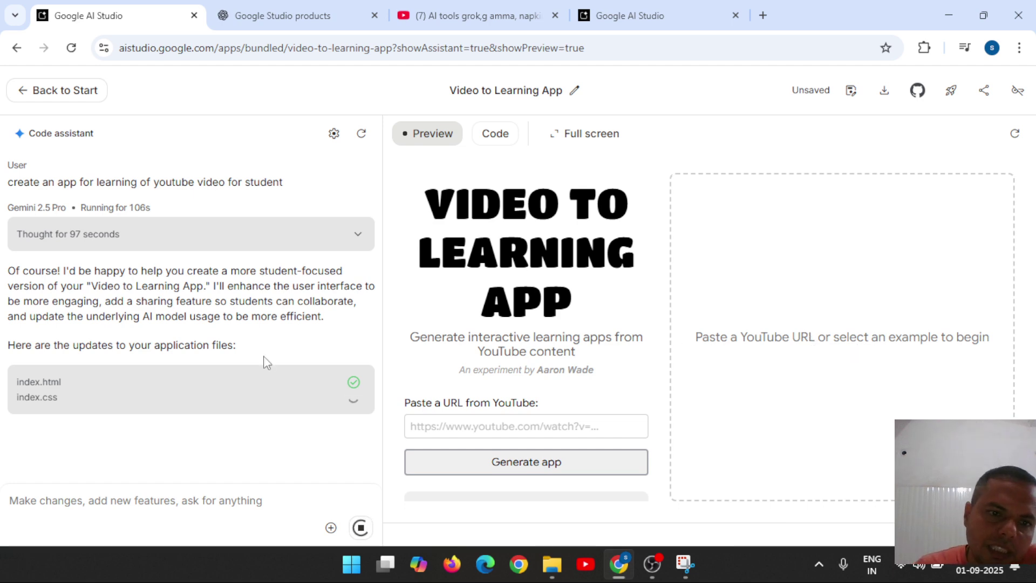
Read index.html's change description while the Code assistant keeps updating the app files.
mouse_move(40, 384)
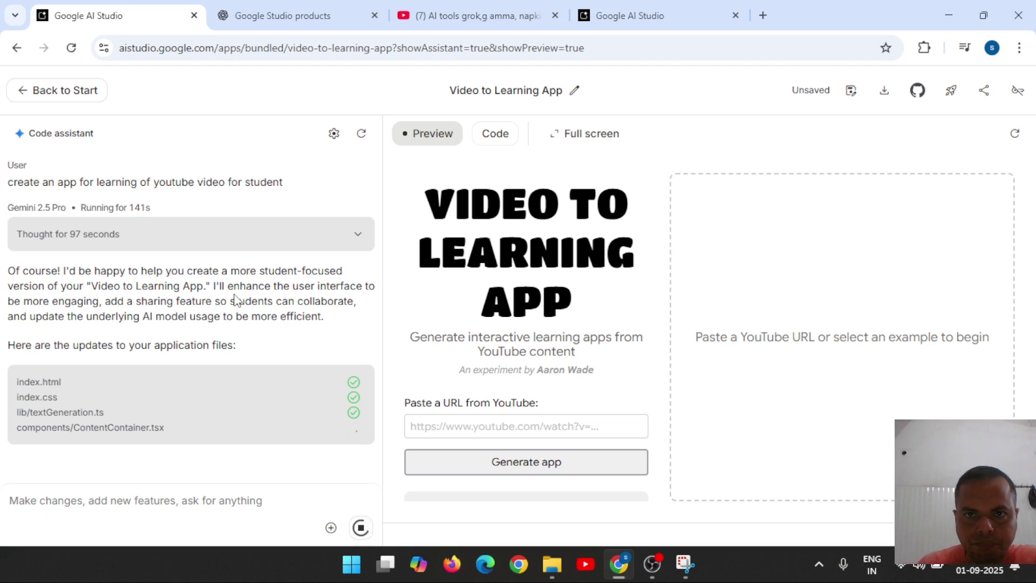
Close the Google Studio products, YouTube and extra Google AI Studio browser tabs.
click(374, 16)
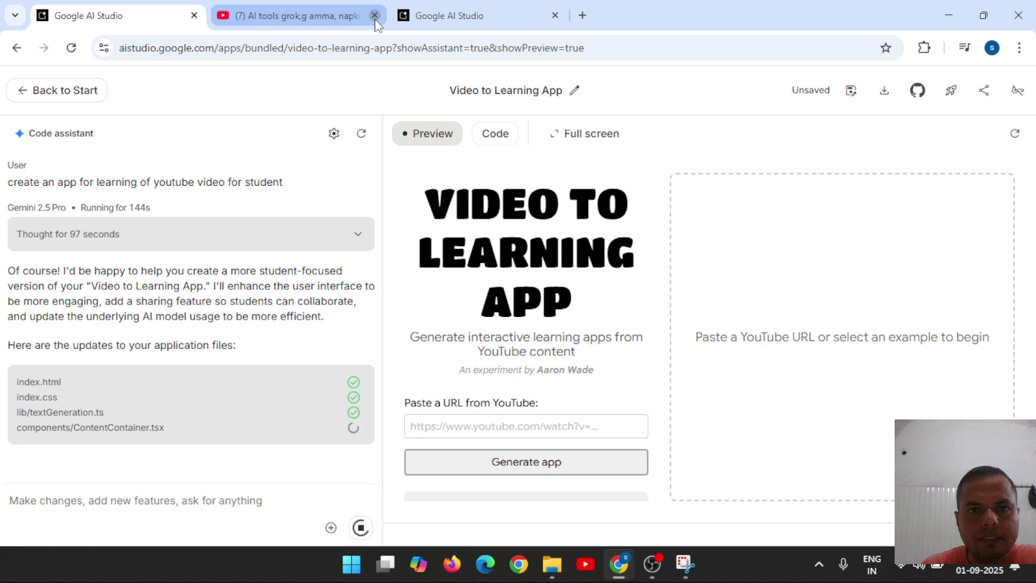
click(374, 16)
click(375, 16)
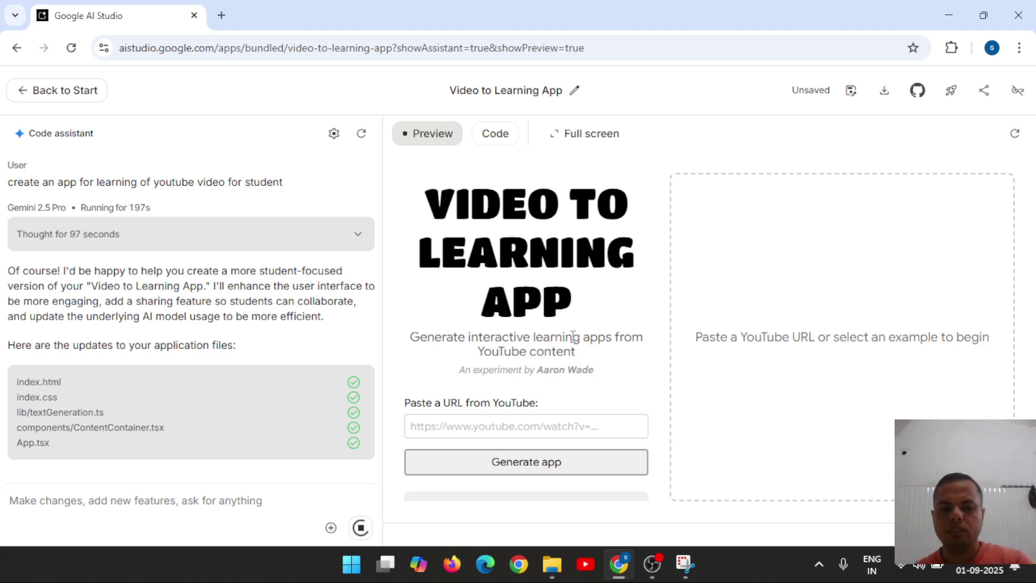
Launch Notepad from the Windows Run prompt.
key(super+r)
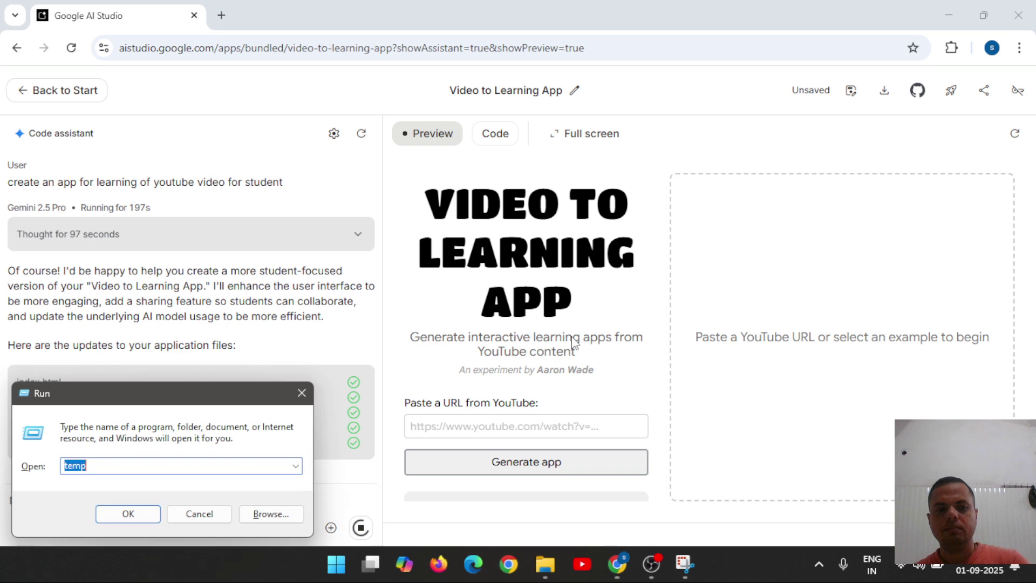
text(na)
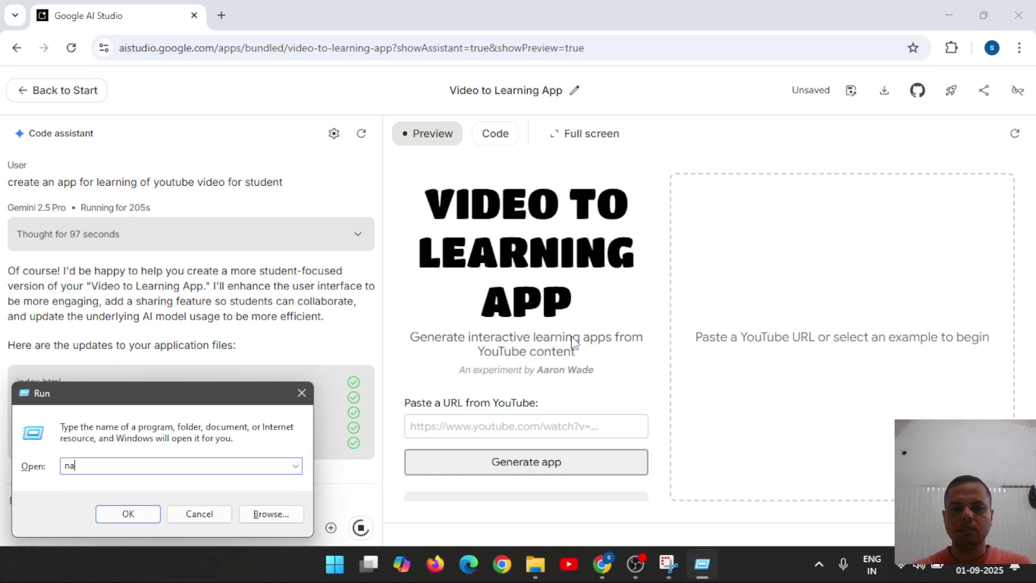
key(BackSpace)
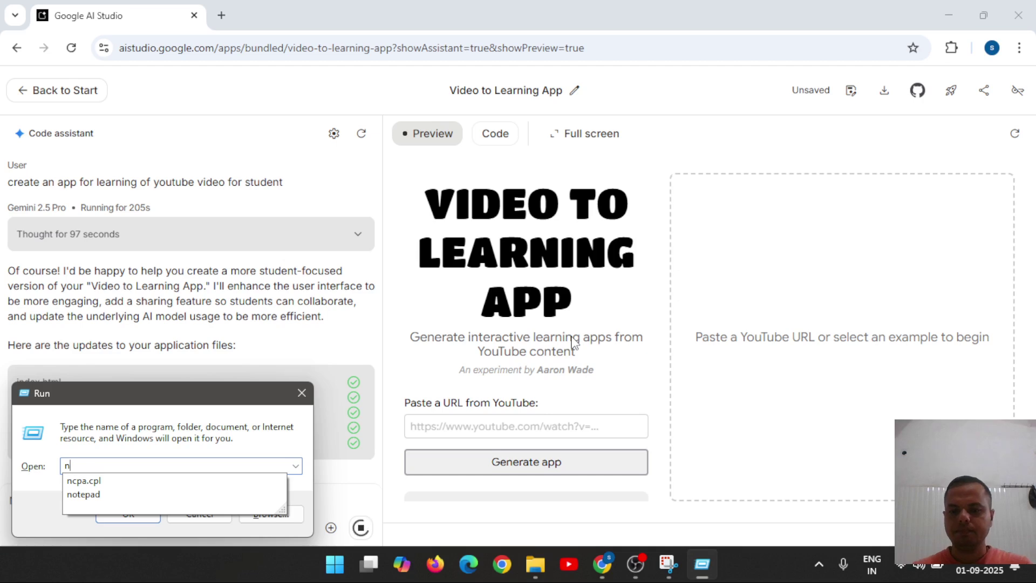
key(Down)
key(Down)
key(Return)
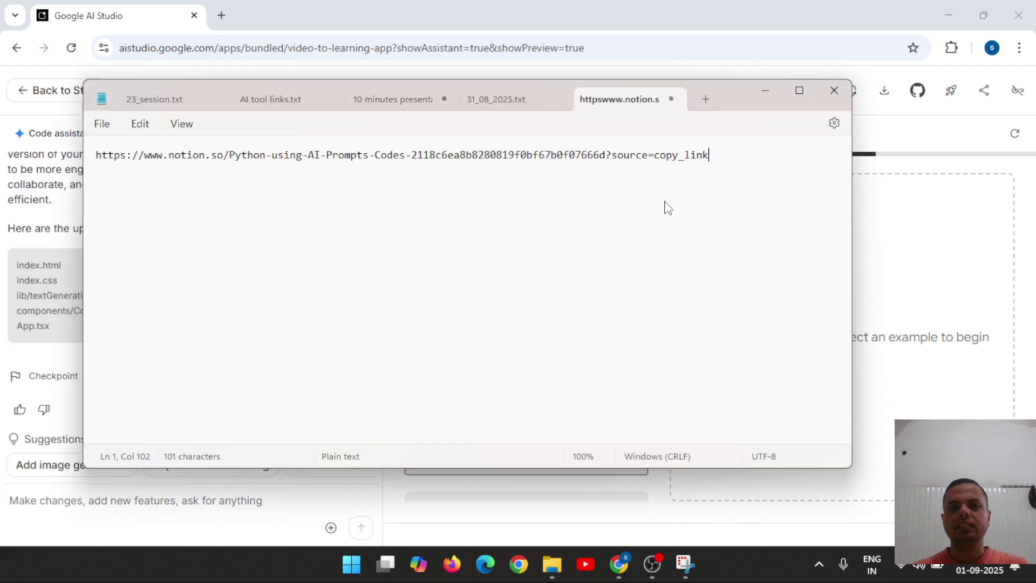
click(708, 92)
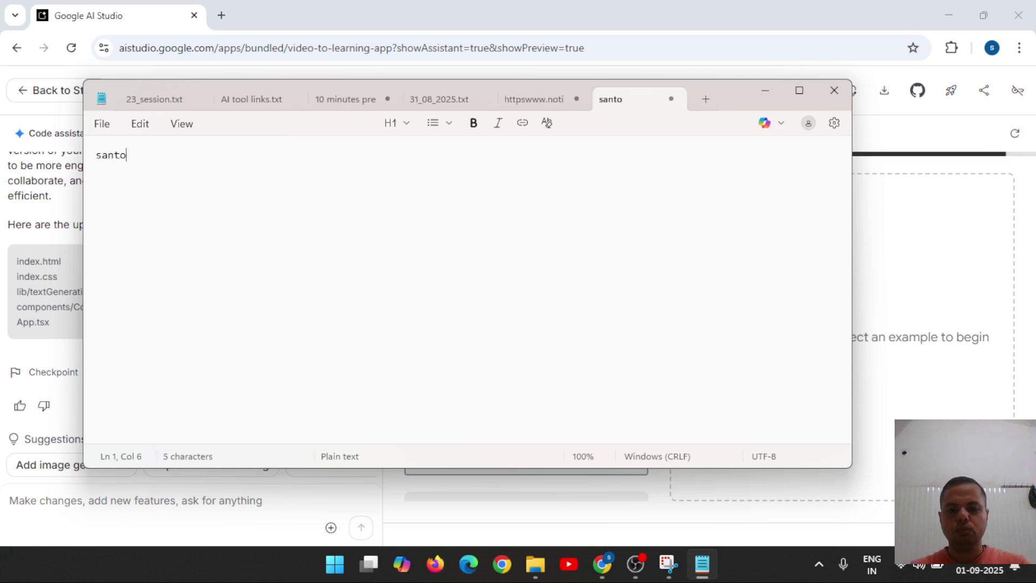
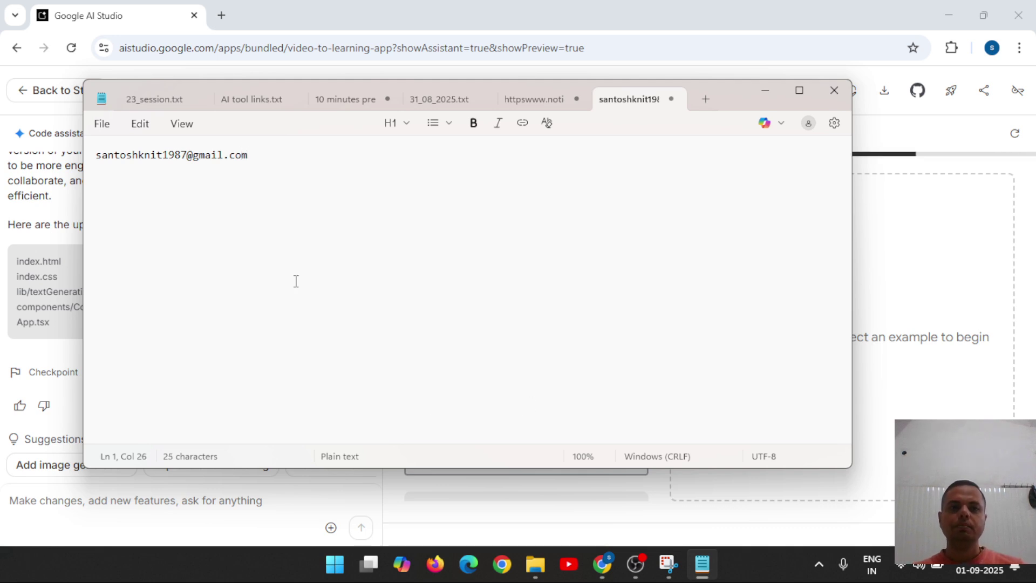
drag(258, 156, 93, 161)
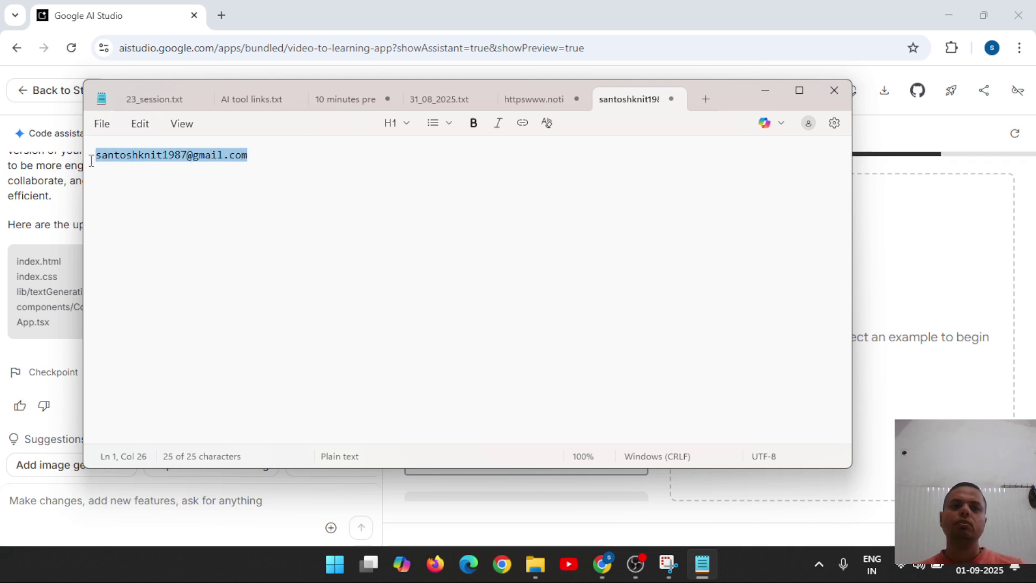
Minimize Notepad, let the Video Spark preview reload, and open a new browser tab.
click(765, 103)
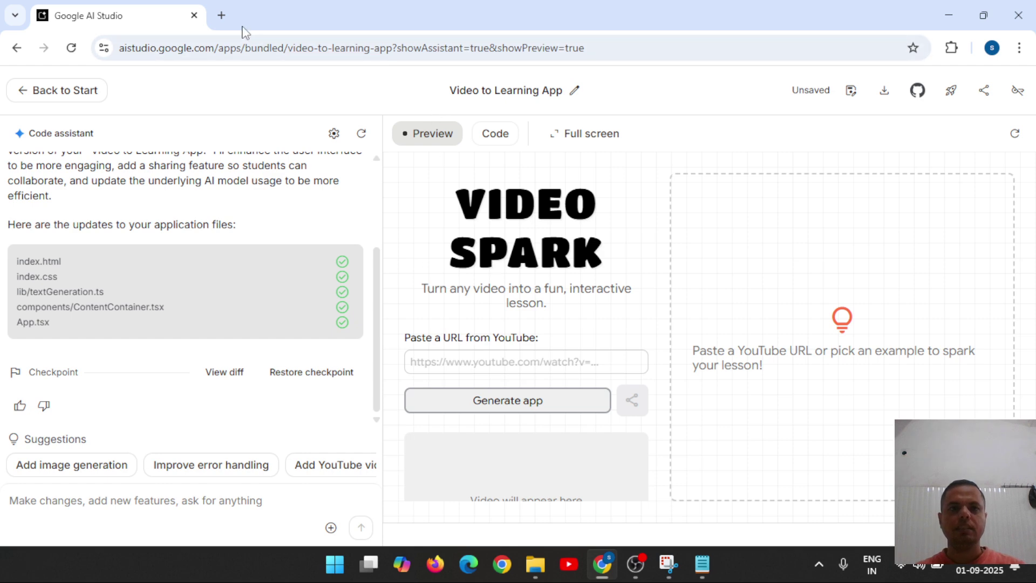
click(221, 15)
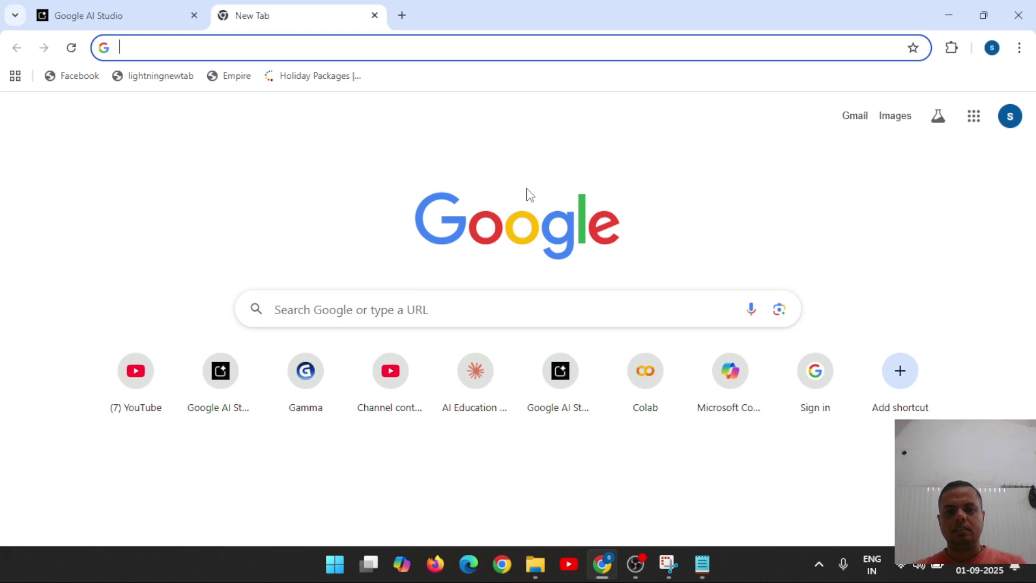
Go to YouTube's Edu World channel, view the AI tools video, then return to the channel.
text(you)
key(Return)
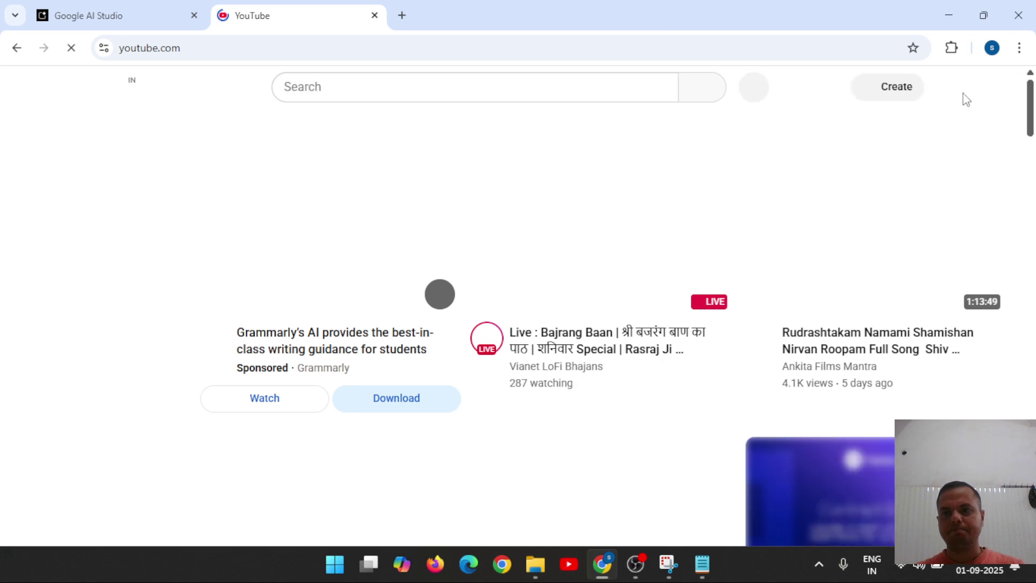
click(988, 96)
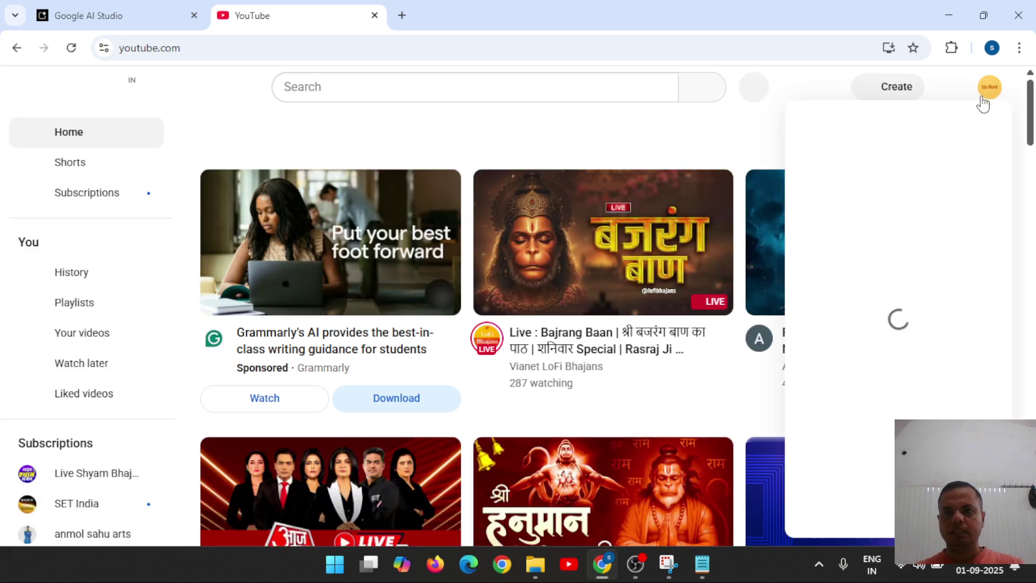
click(827, 135)
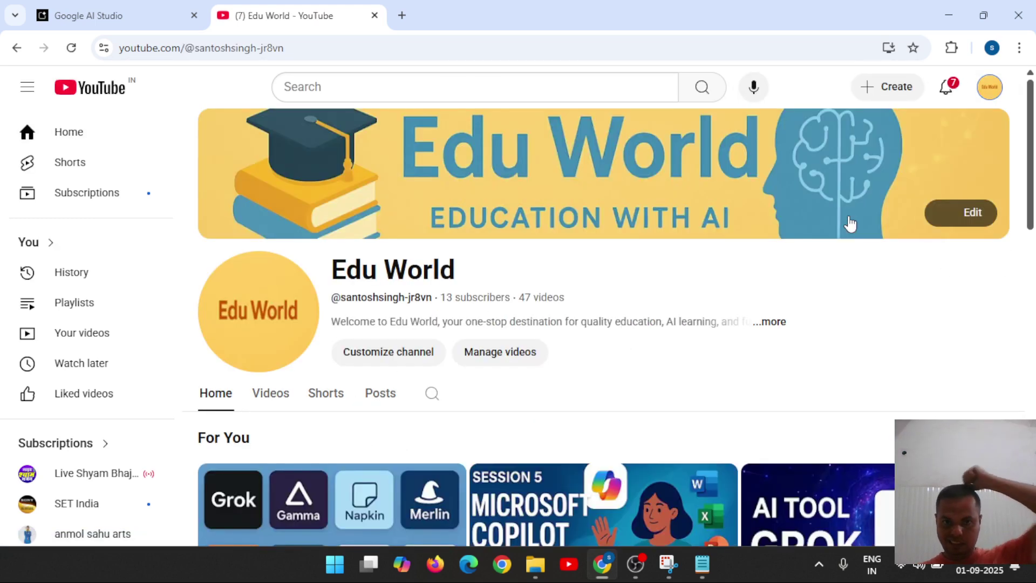
click(342, 506)
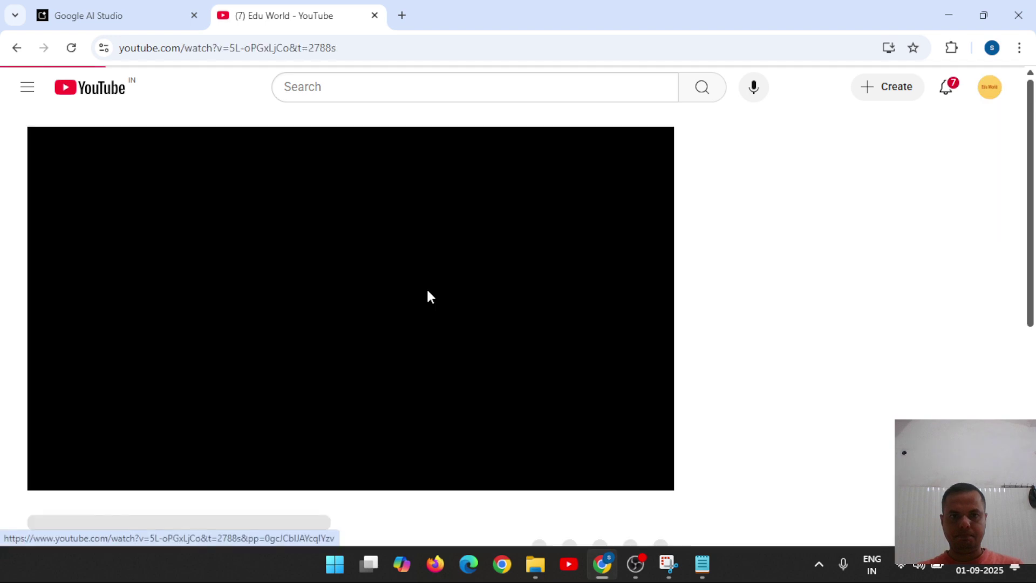
click(372, 52)
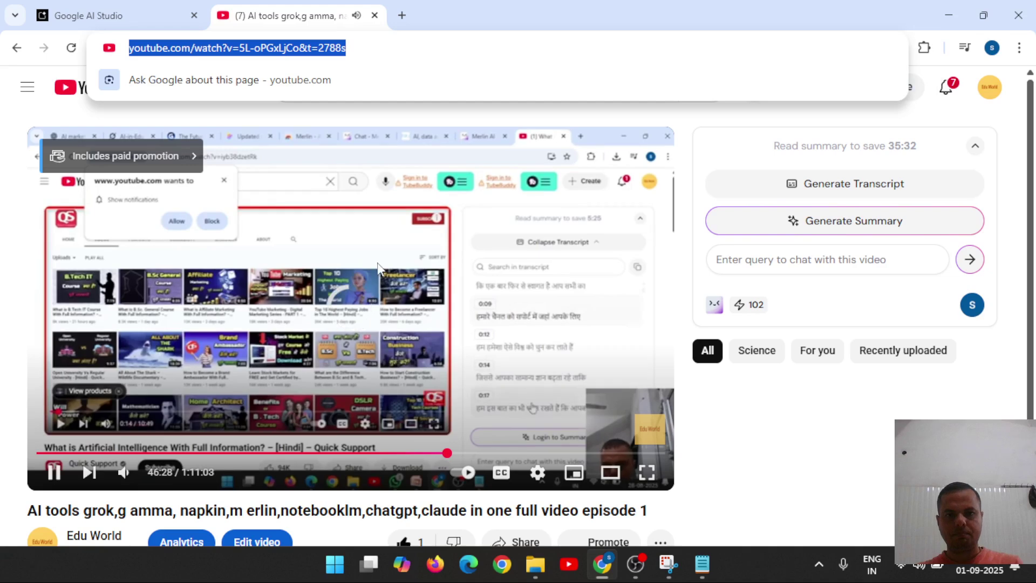
click(393, 322)
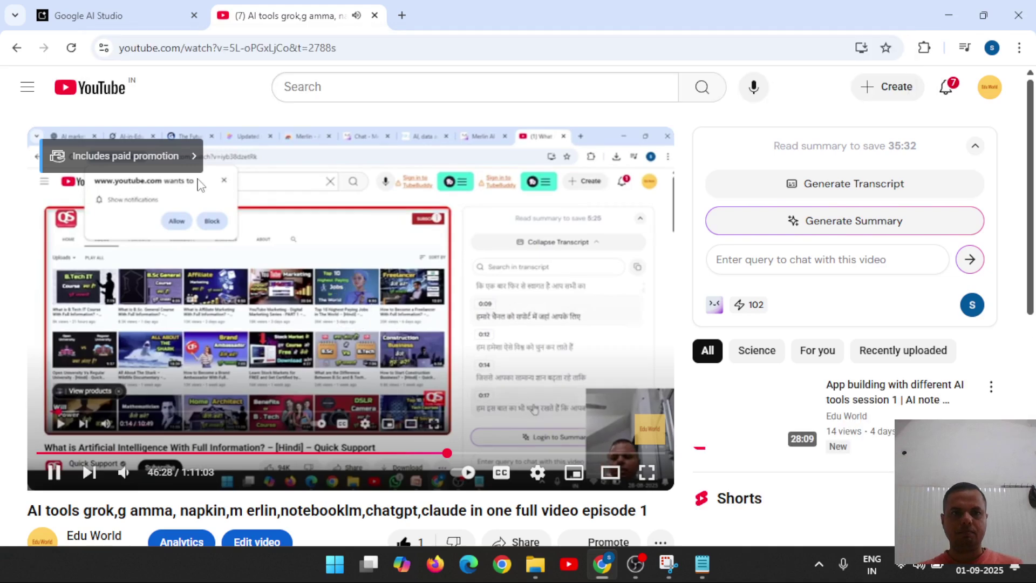
click(16, 49)
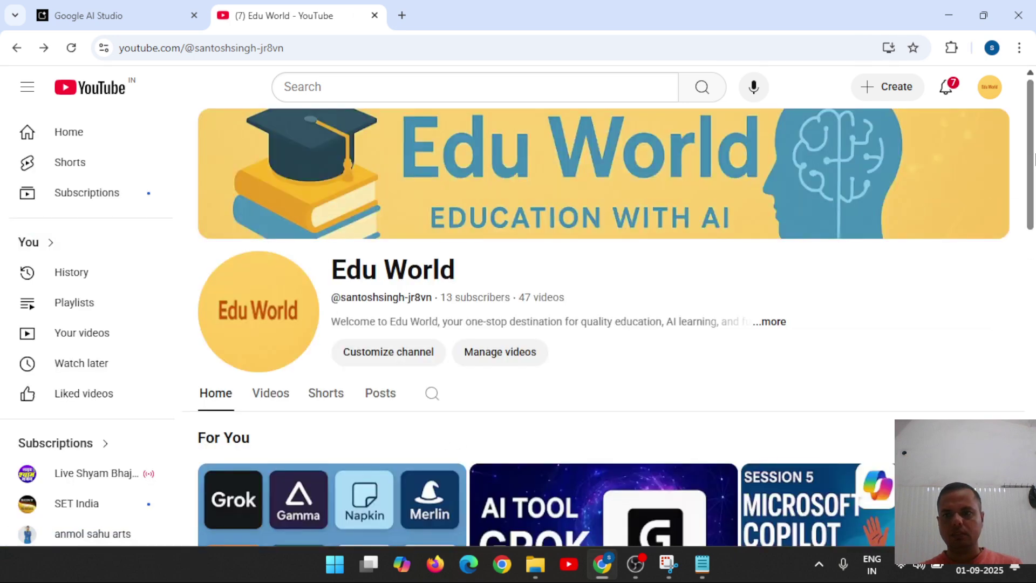
Open the 'create landing page' video, copy its URL, and switch back to AI Studio.
scroll(1031, 204, down, 1)
scroll(1031, 204, down, 5)
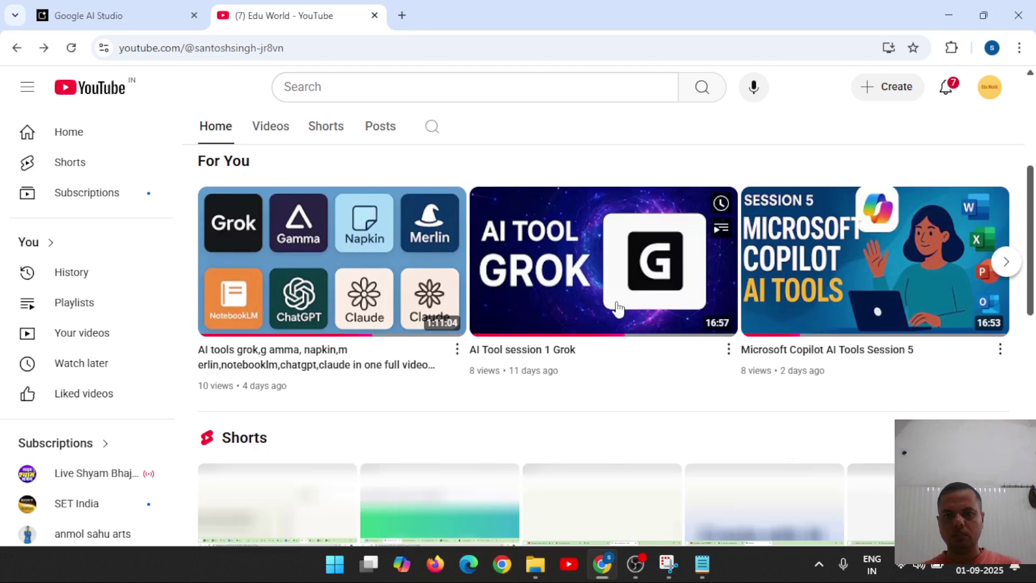
scroll(1032, 324, down, 7)
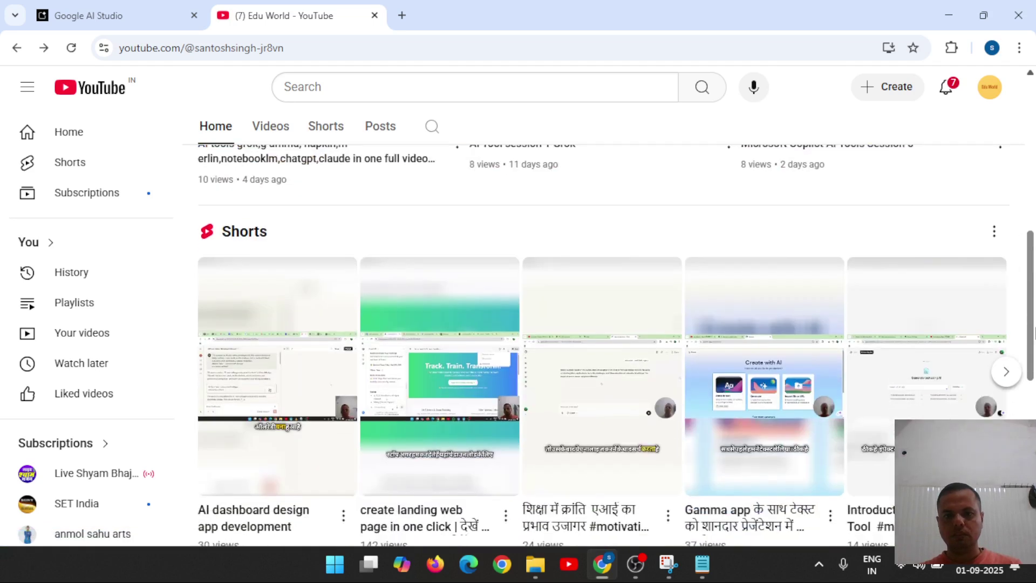
drag(1033, 383, 1034, 412)
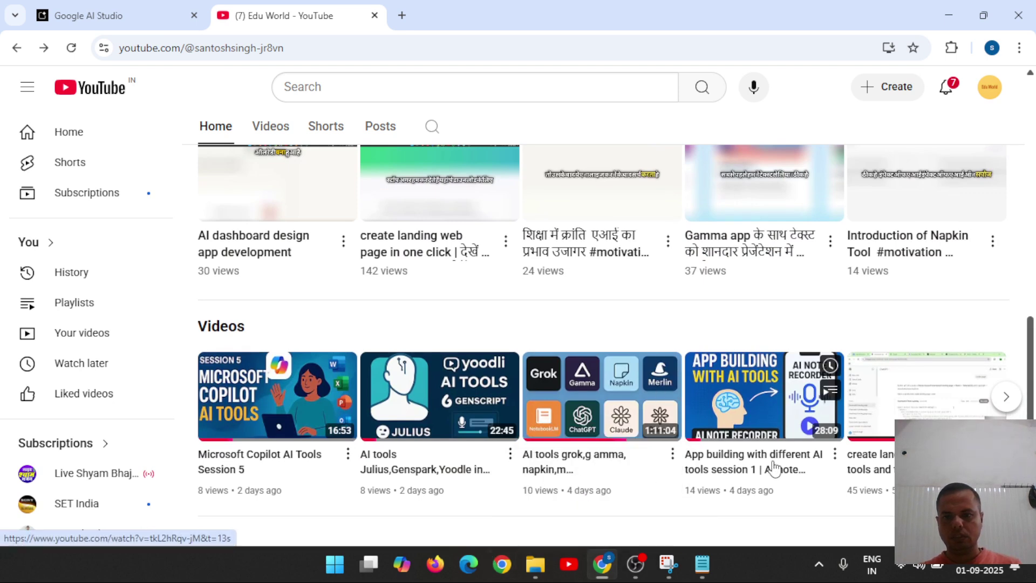
drag(1029, 388, 1031, 423)
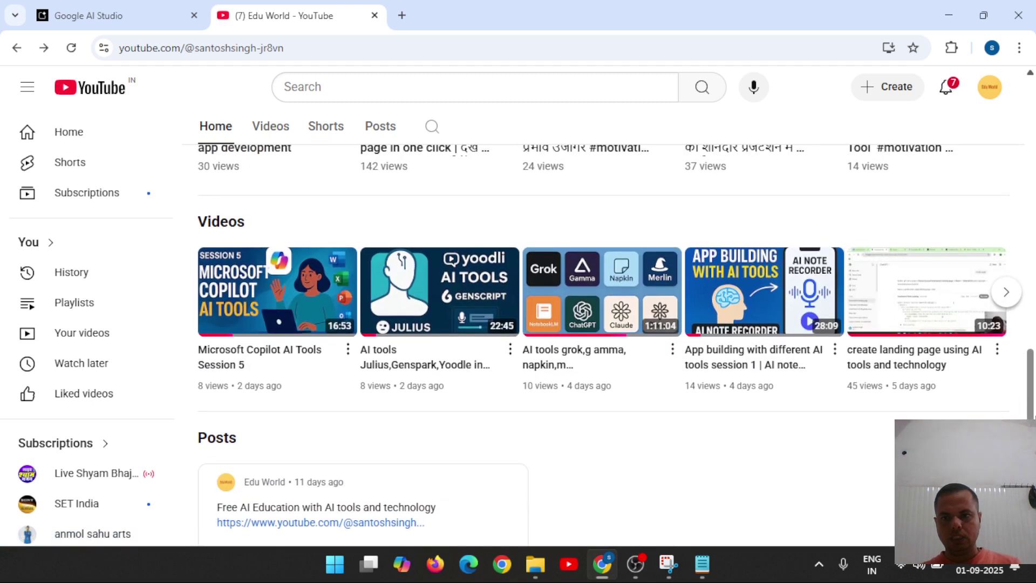
click(925, 291)
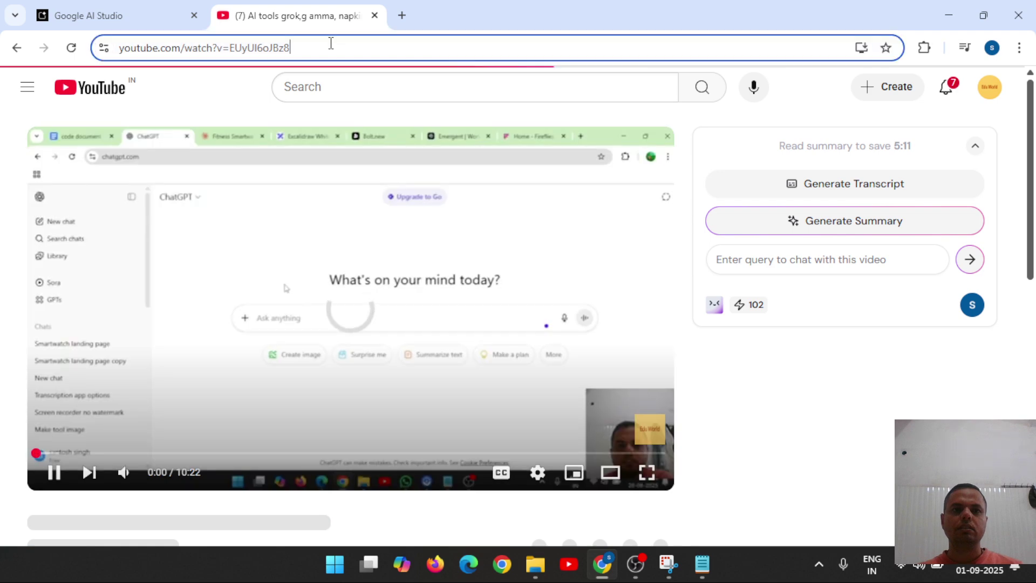
click(329, 44)
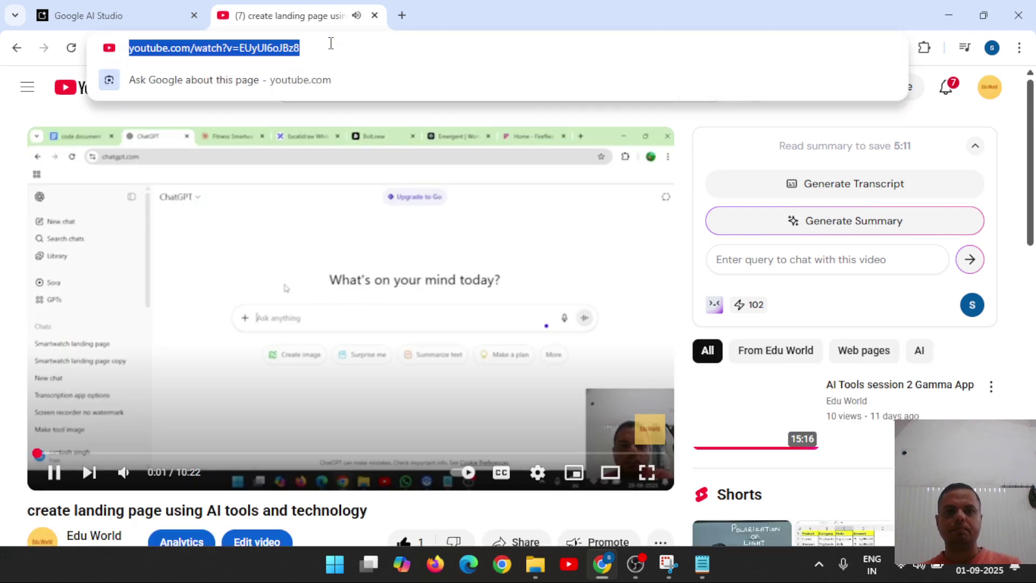
key(ctrl+Tab)
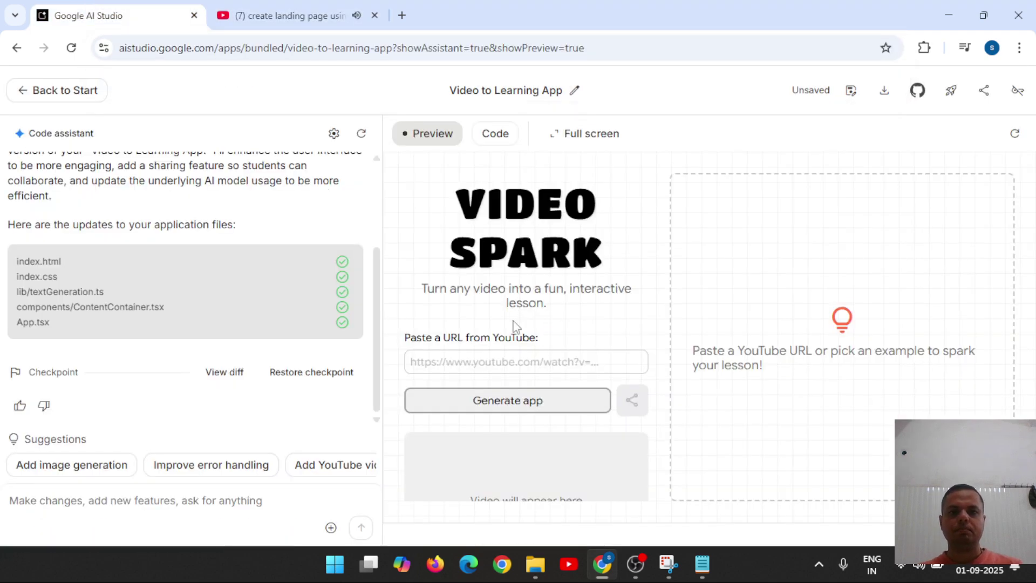
Paste the landing-page video URL into Video Spark, generate the app, and close YouTube.
click(492, 366)
text(https://www.youtube.com/watch?v=EUyUl6oJBz8)
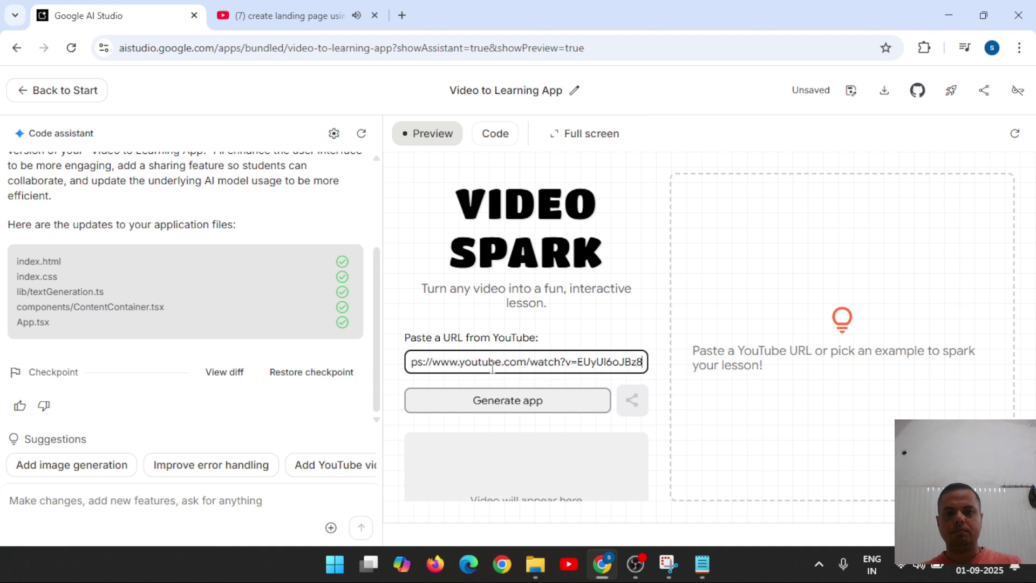
click(480, 399)
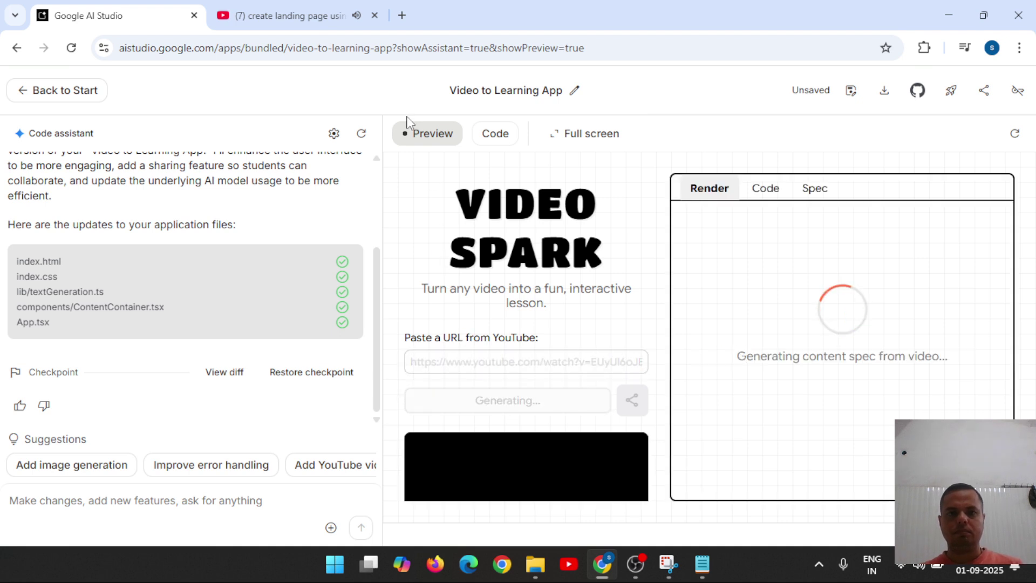
click(375, 15)
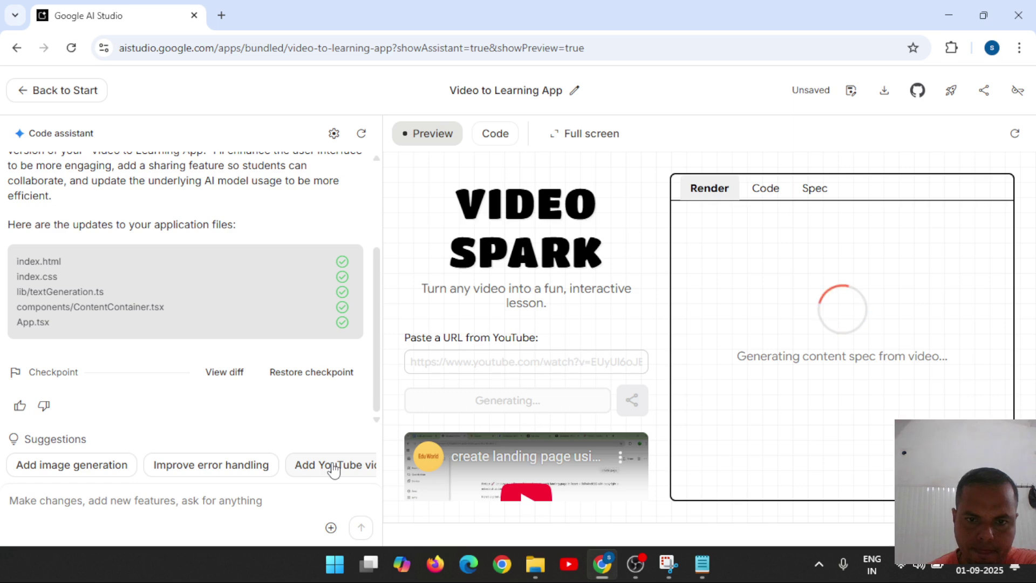
Fill the assistant prompt with the 'Add YouTube video title' suggestion, then view App.tsx source.
click(333, 470)
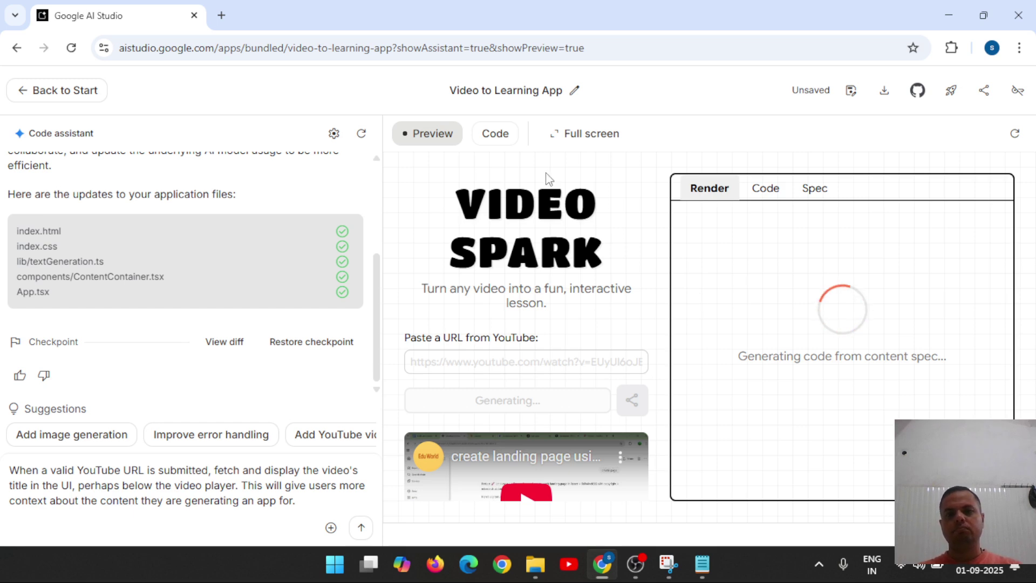
click(489, 141)
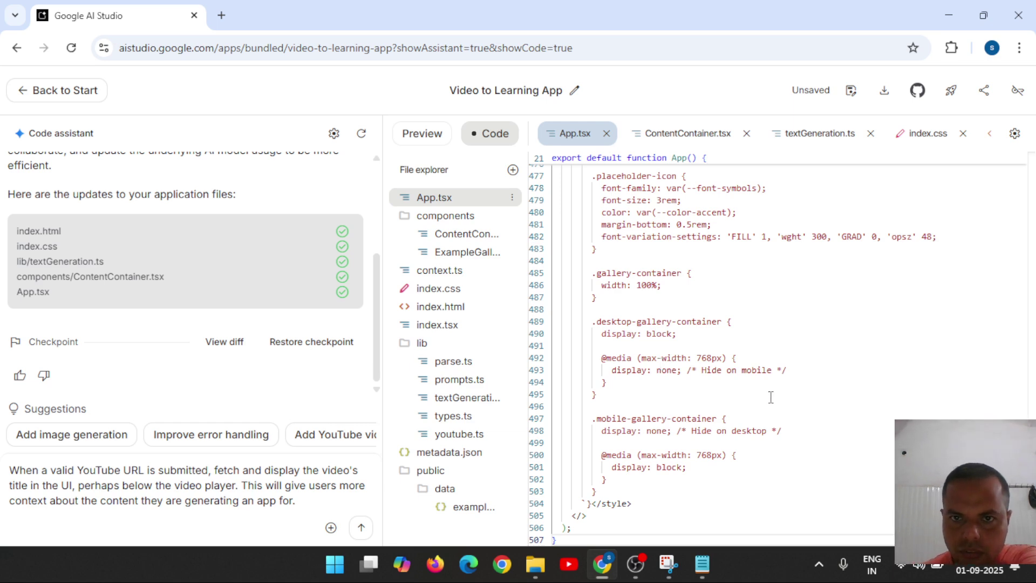
Review ContentContainer.tsx, textGeneration.ts and index.css, then return to the lesson preview.
click(686, 143)
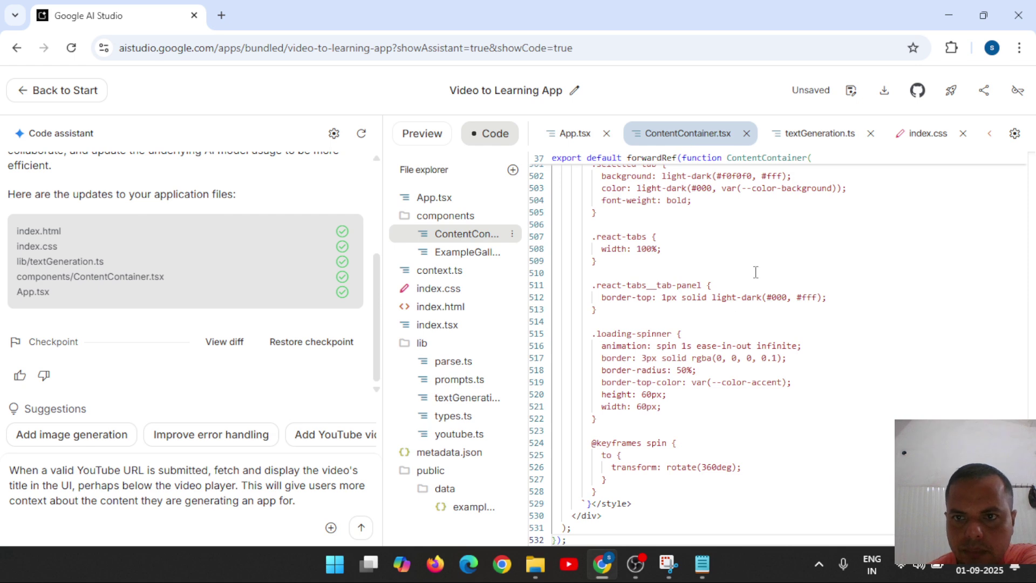
click(821, 142)
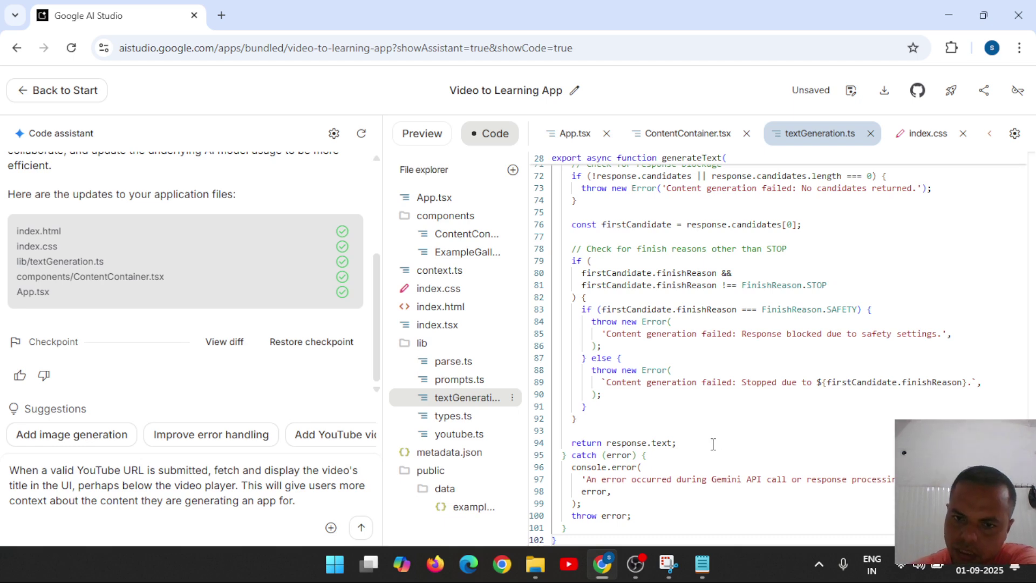
click(927, 139)
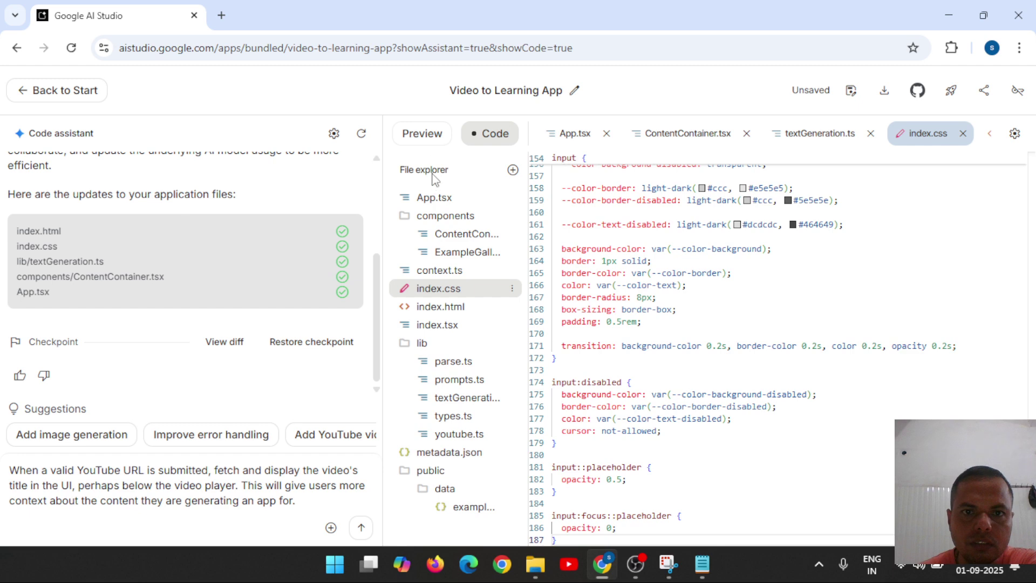
click(424, 134)
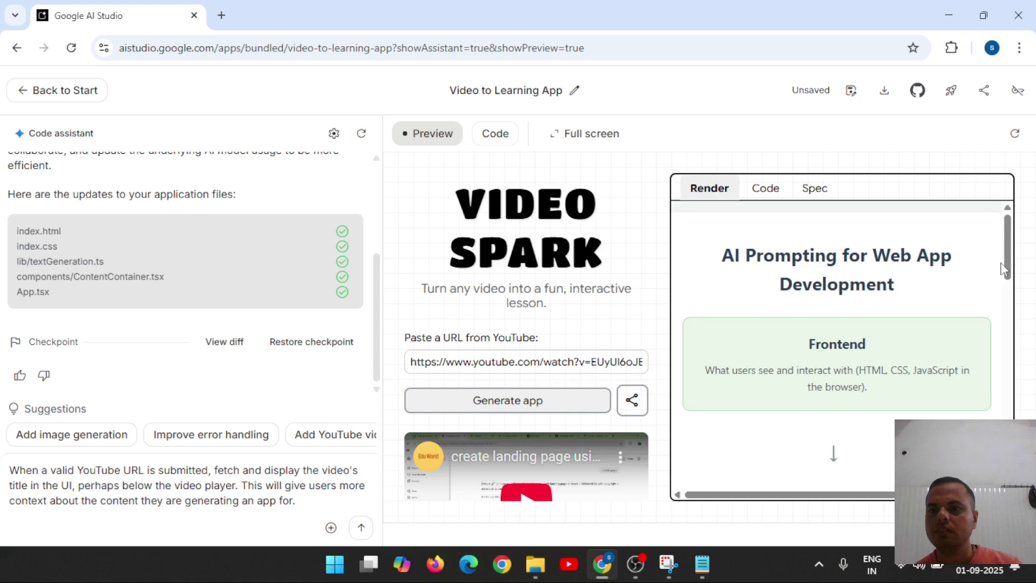
Scroll past the Backend and Database cards and focus the lesson's prompt box.
drag(1006, 270, 1013, 327)
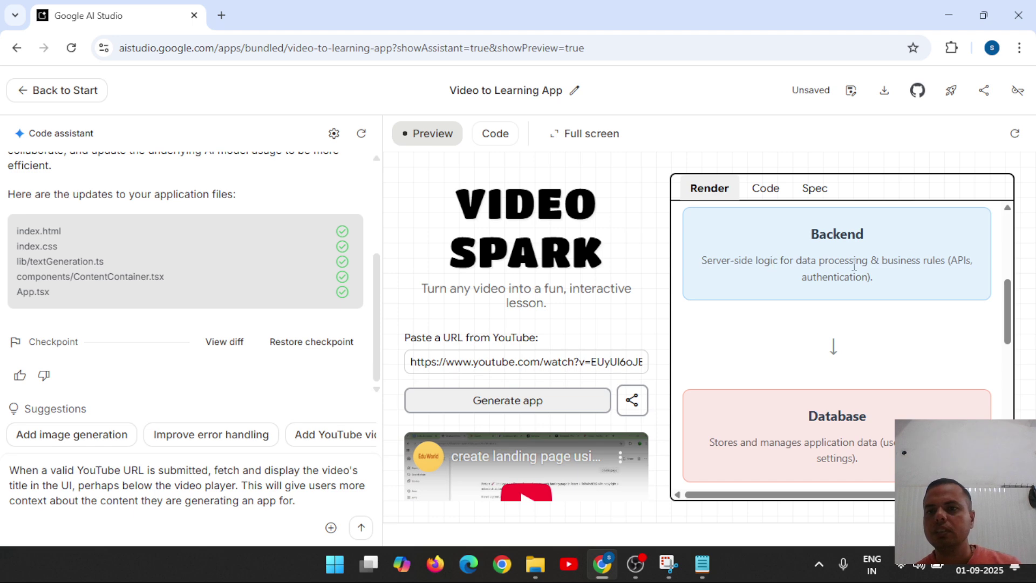
drag(1009, 306, 1027, 373)
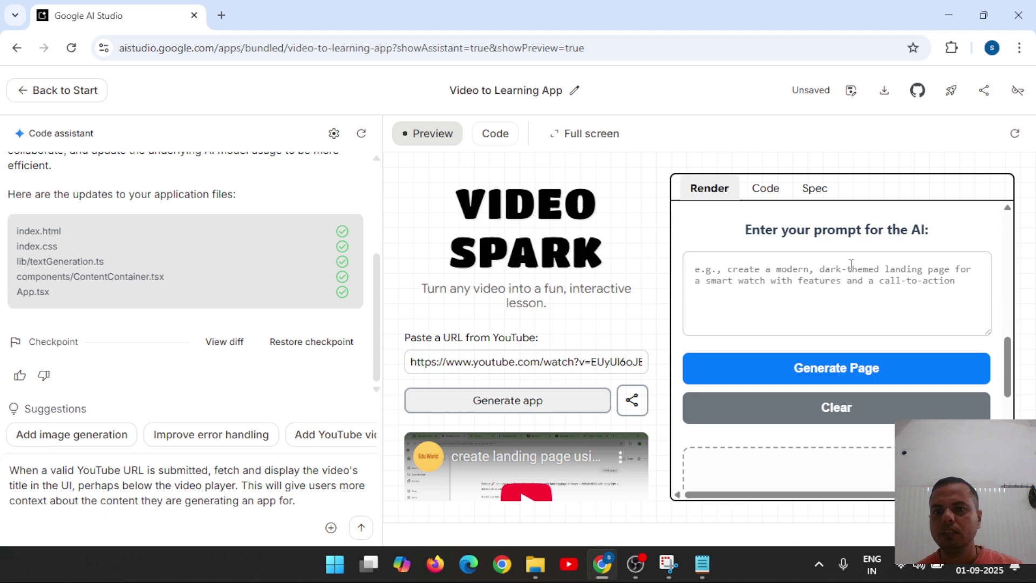
click(875, 289)
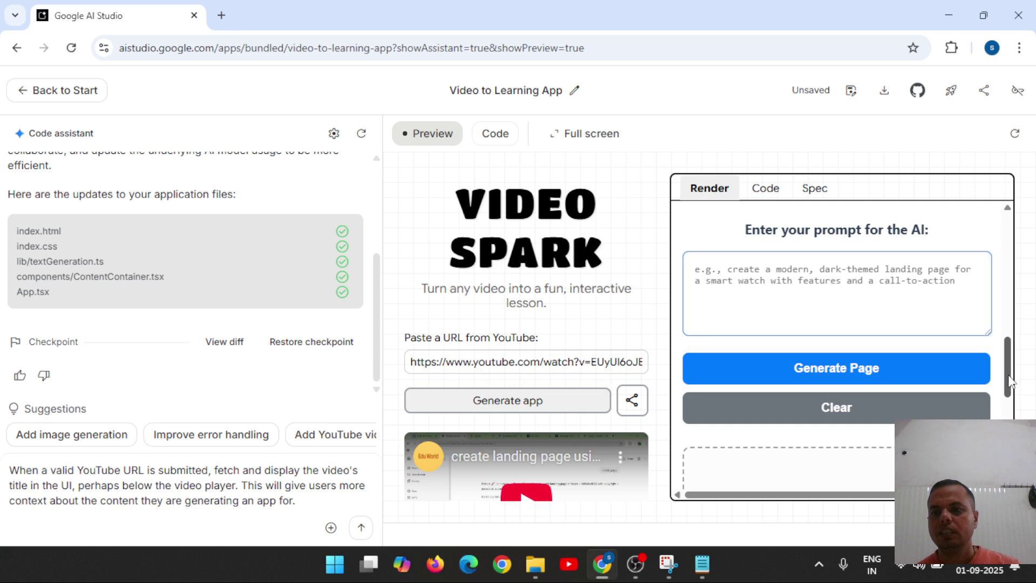
mouse_move(1010, 377)
mouse_down()
mouse_move(1007, 454)
mouse_move(1024, 254)
mouse_move(1015, 395)
mouse_move(1014, 366)
mouse_up()
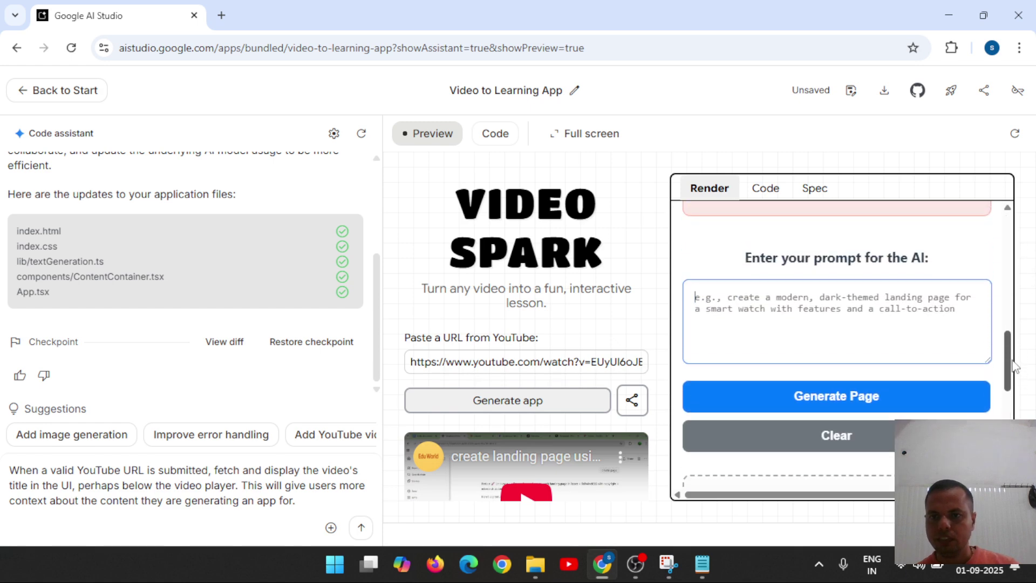
Generate a page from the prompt 'video to learning app for student' and scroll back up.
click(792, 300)
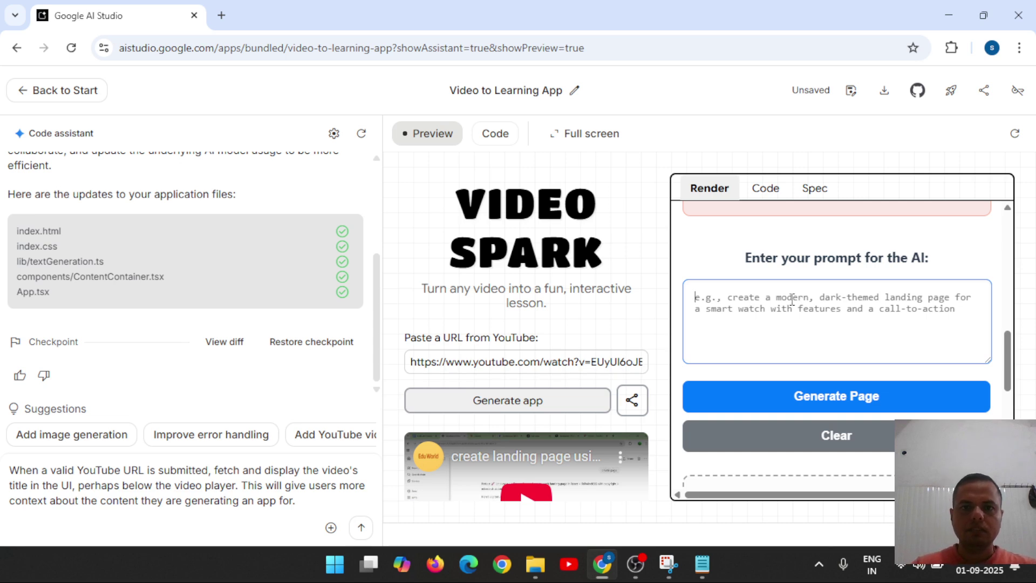
text(video )
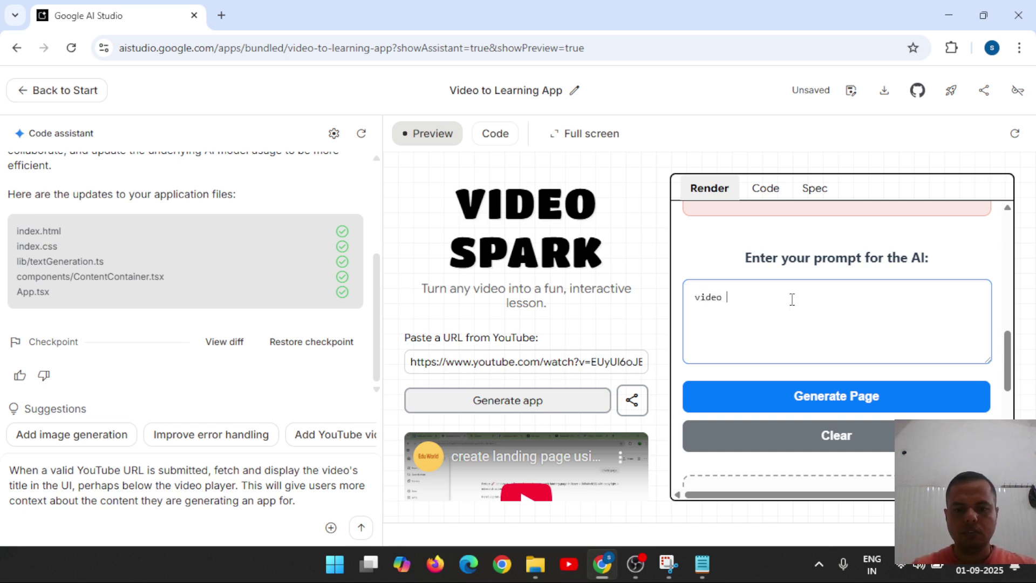
text(to learn)
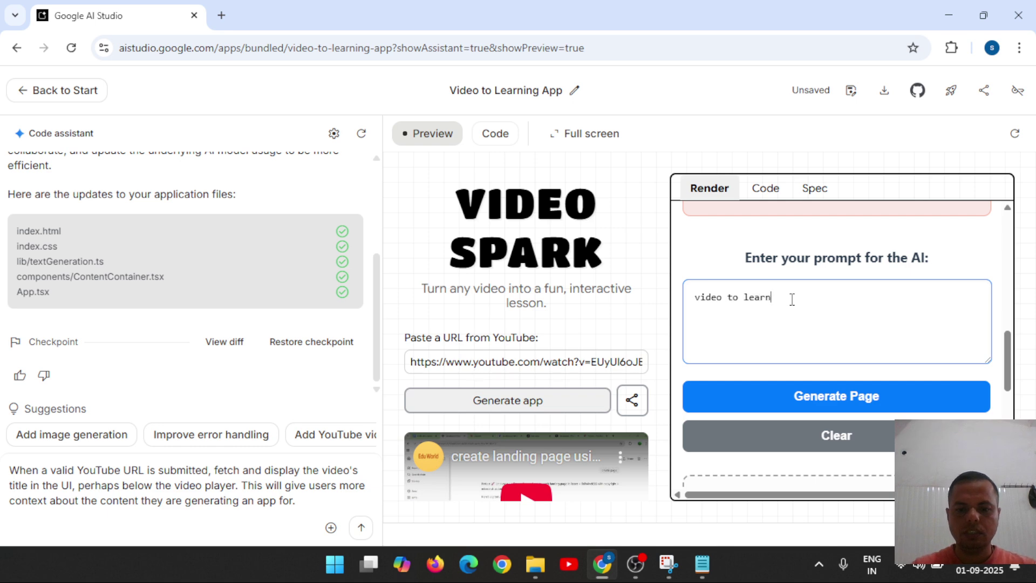
text(ing a)
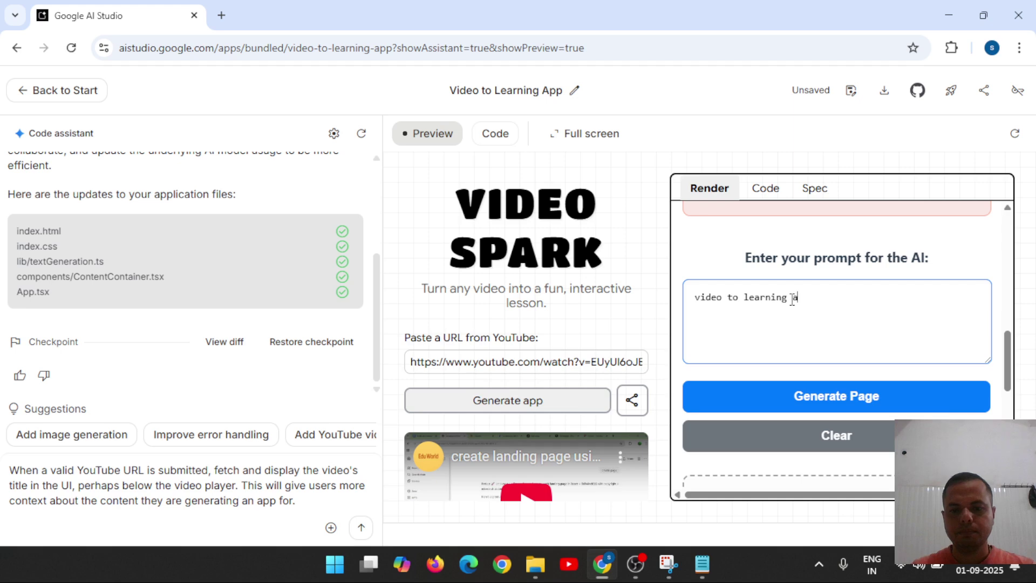
text(pp for )
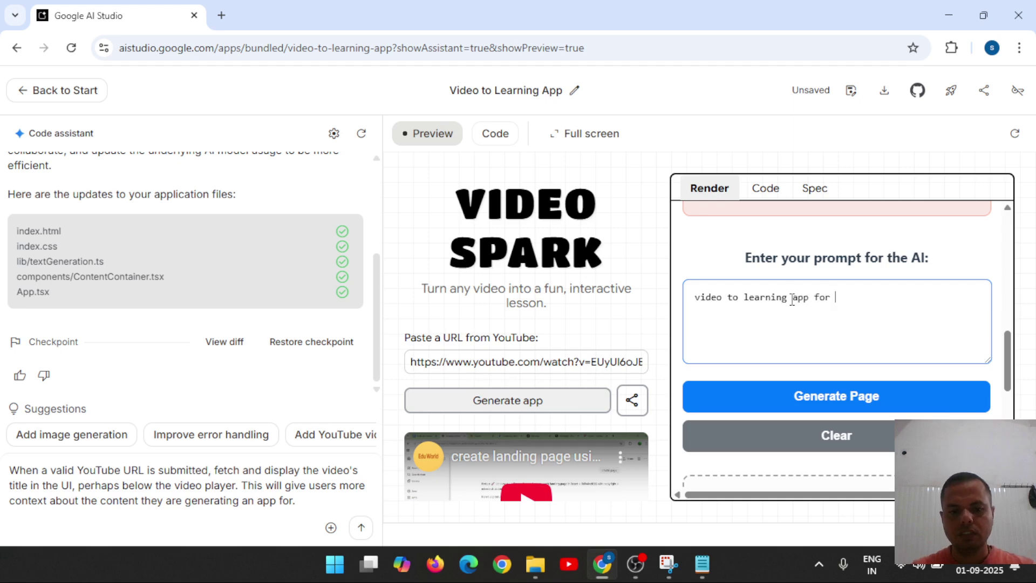
text(student)
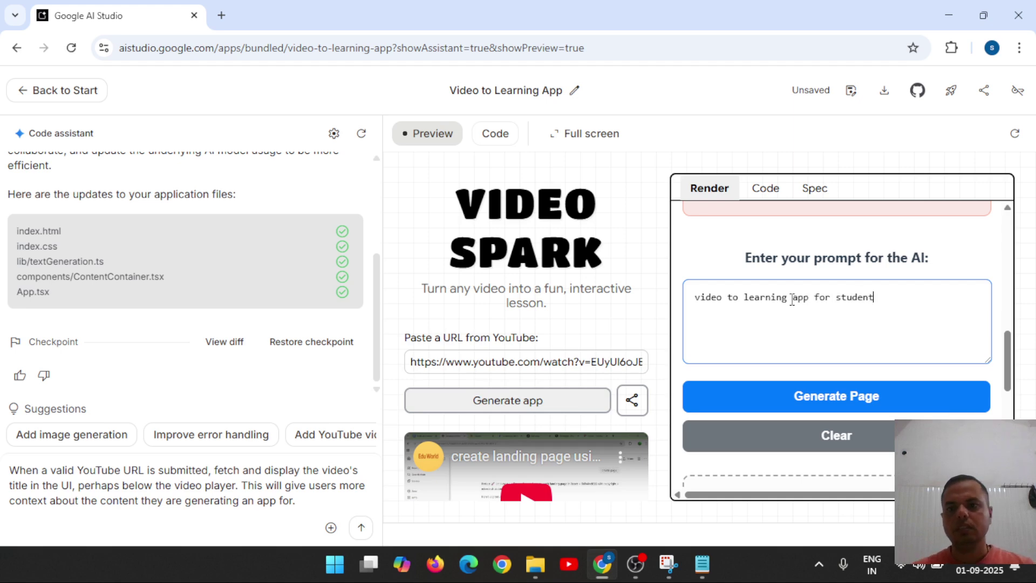
click(835, 400)
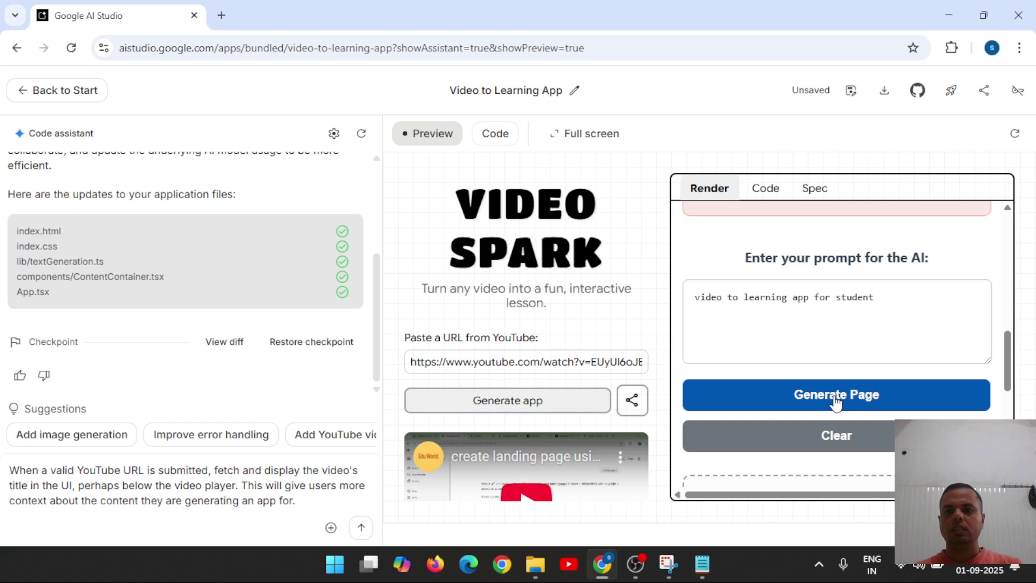
drag(1010, 365, 1032, 224)
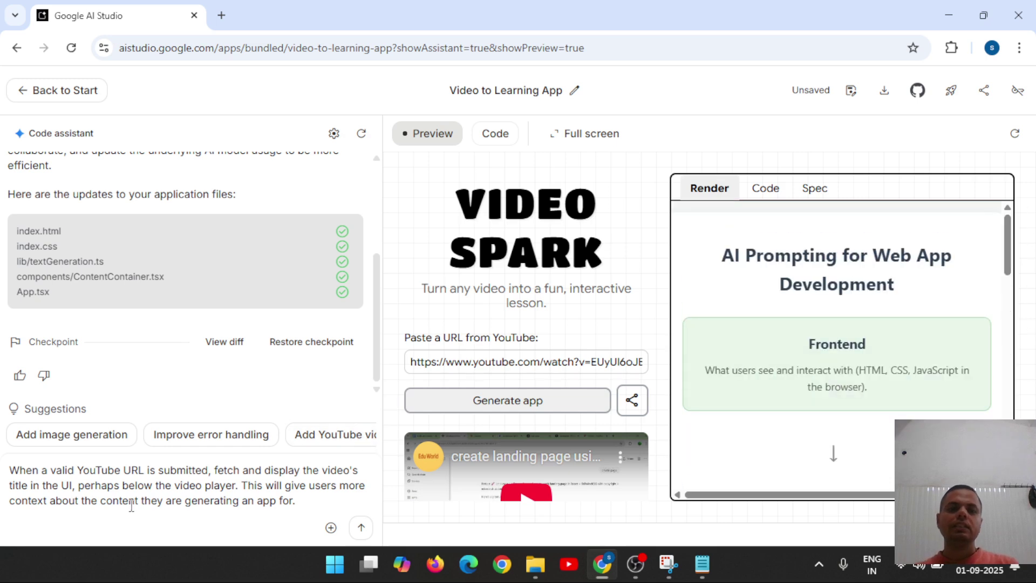